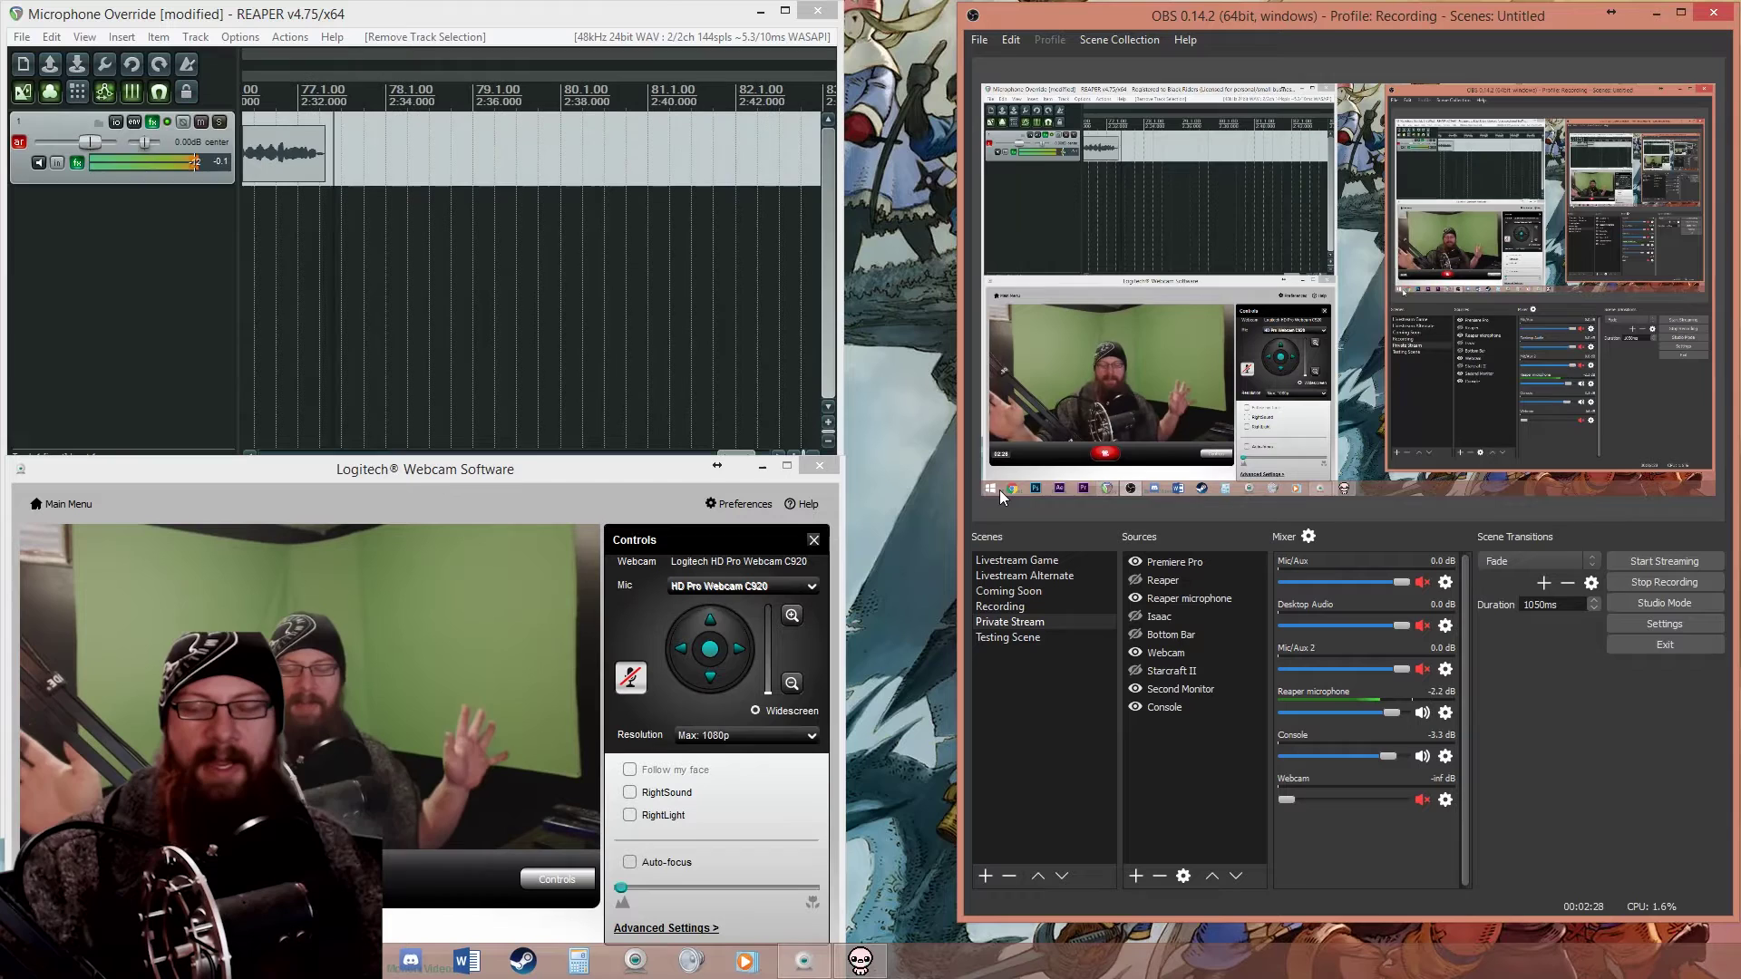
Step: Select the Reaper microphone source and make the Isaac game capture visible in OBS
left_click(1255, 600)
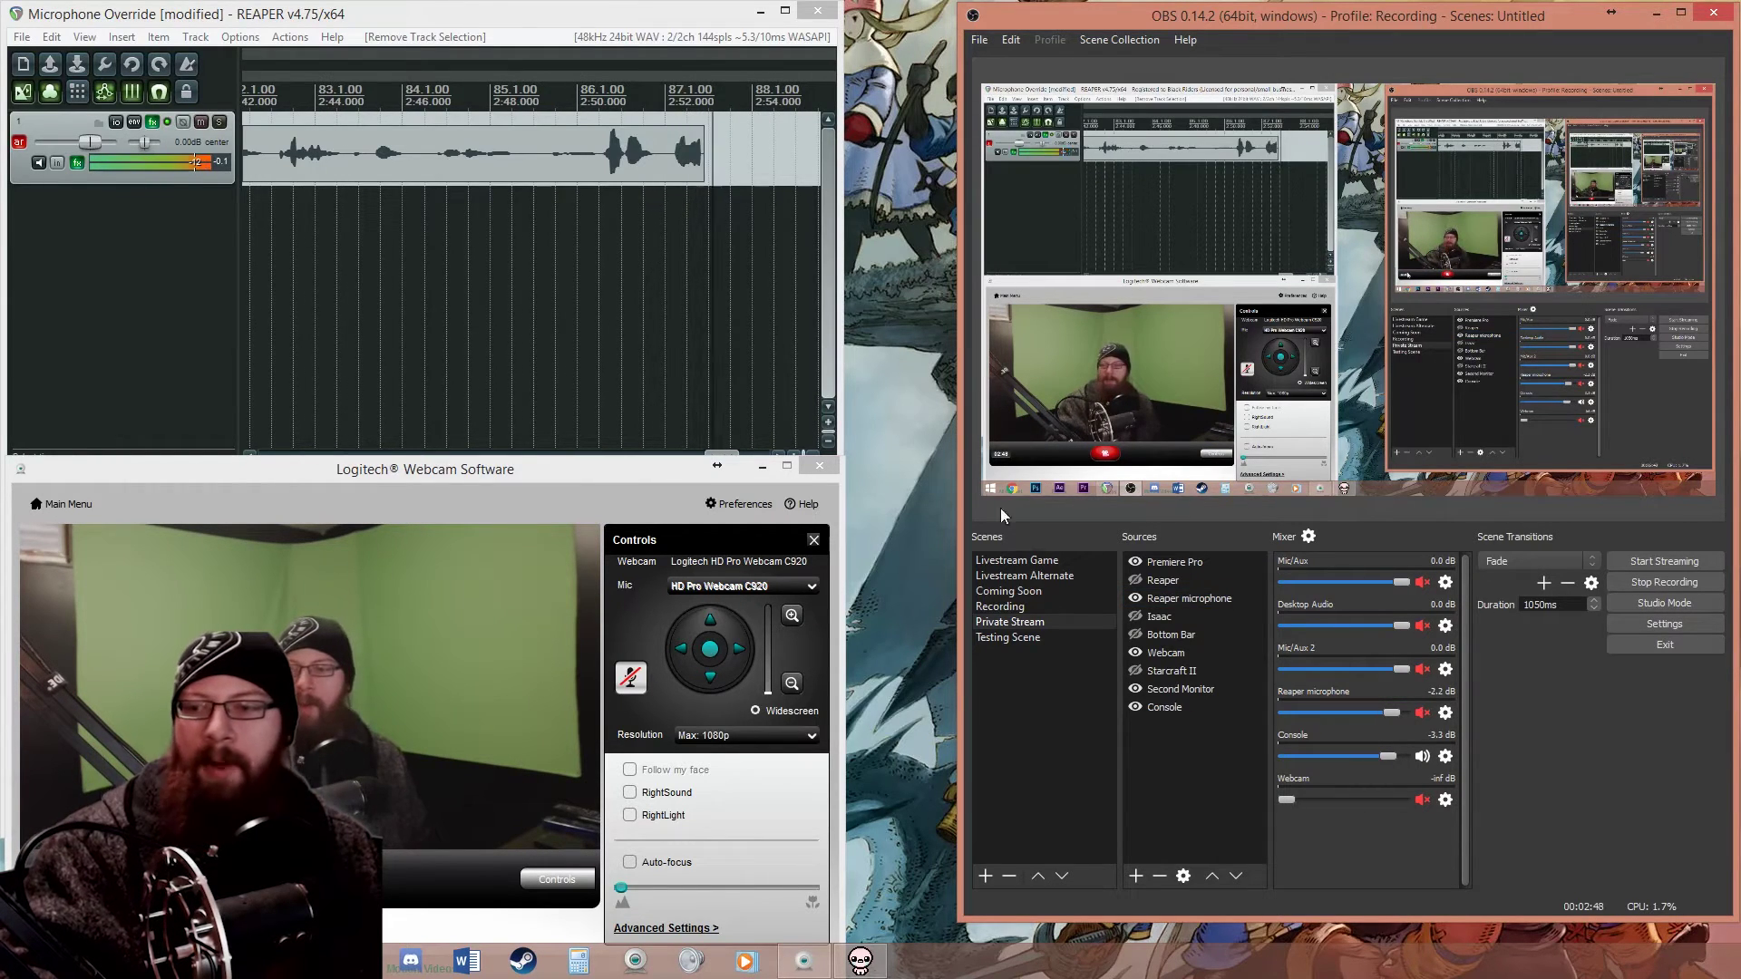
left_click(1135, 617)
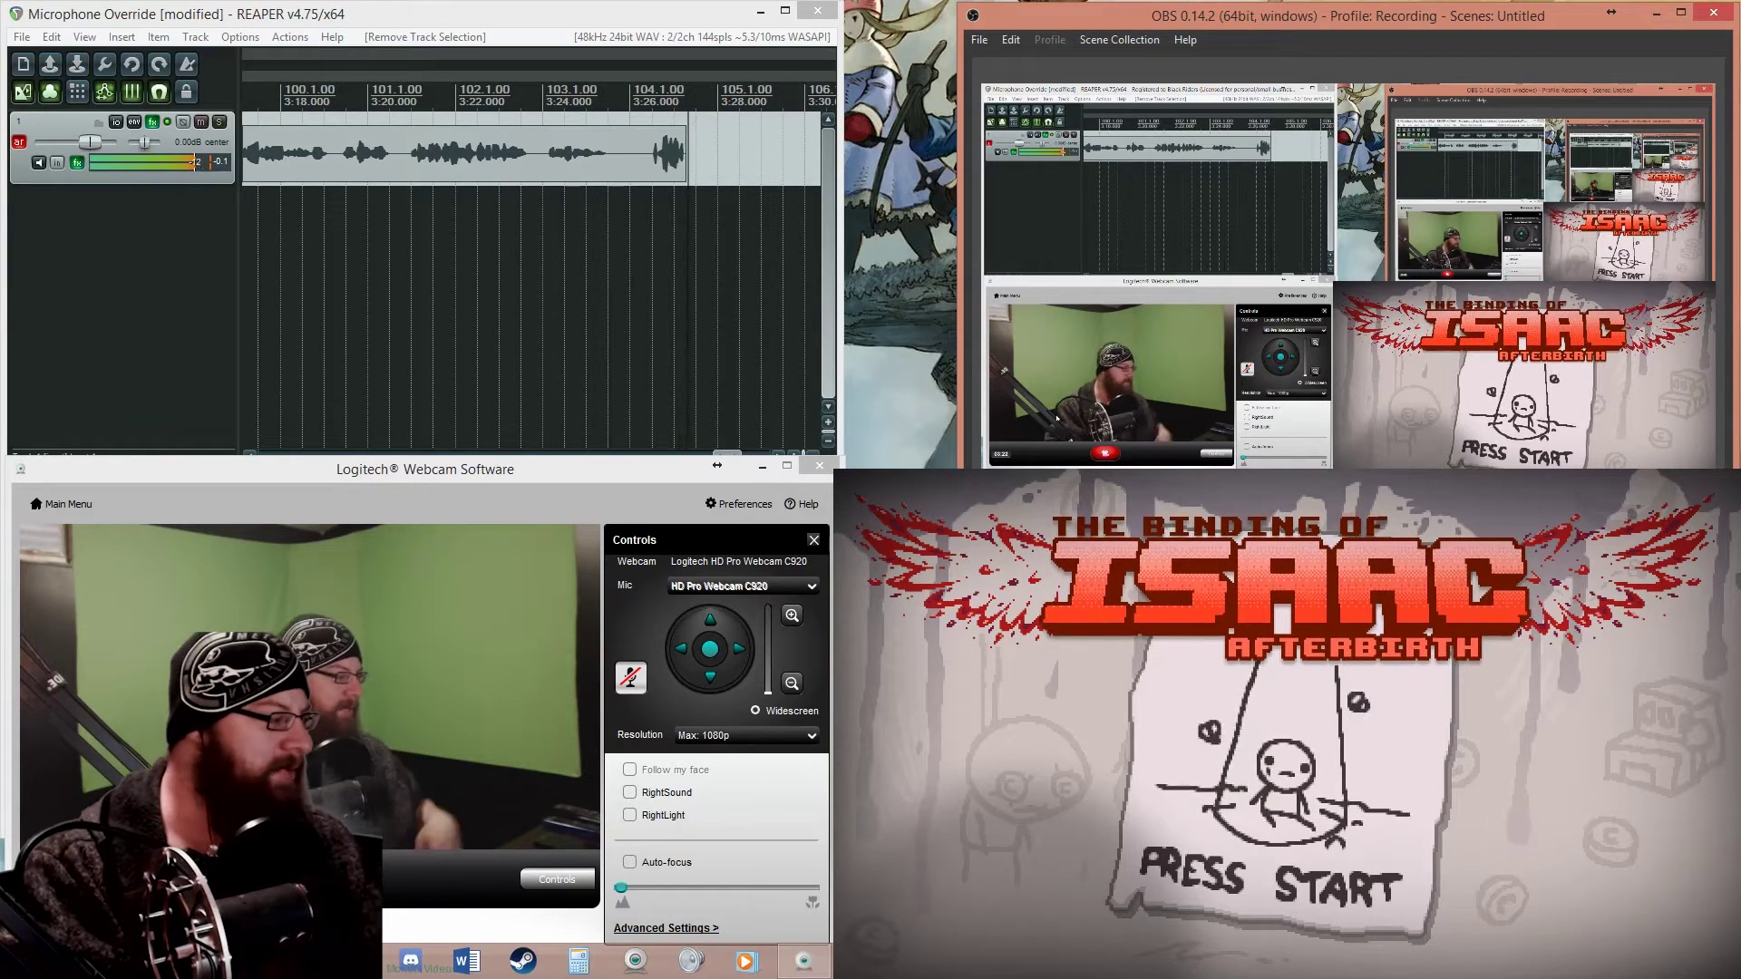
Step: Advance past the Isaac title screen and move the file choice between File 1 and File 3
key("space")
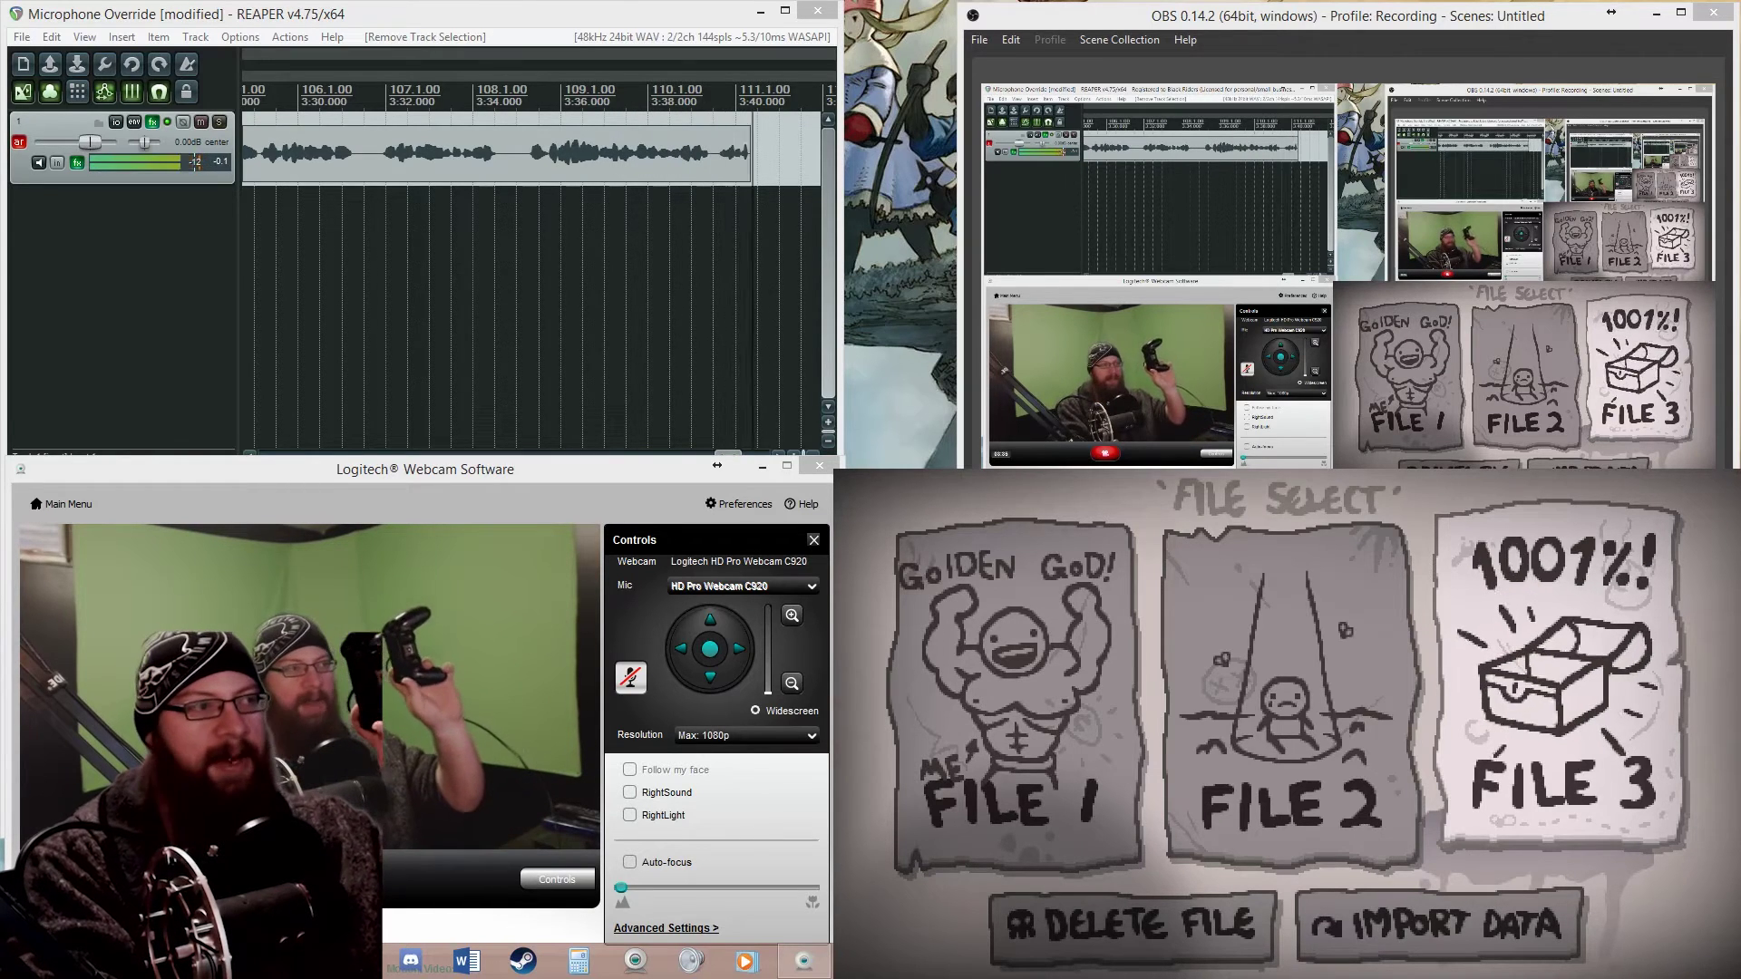
key("Left")
key("Left")
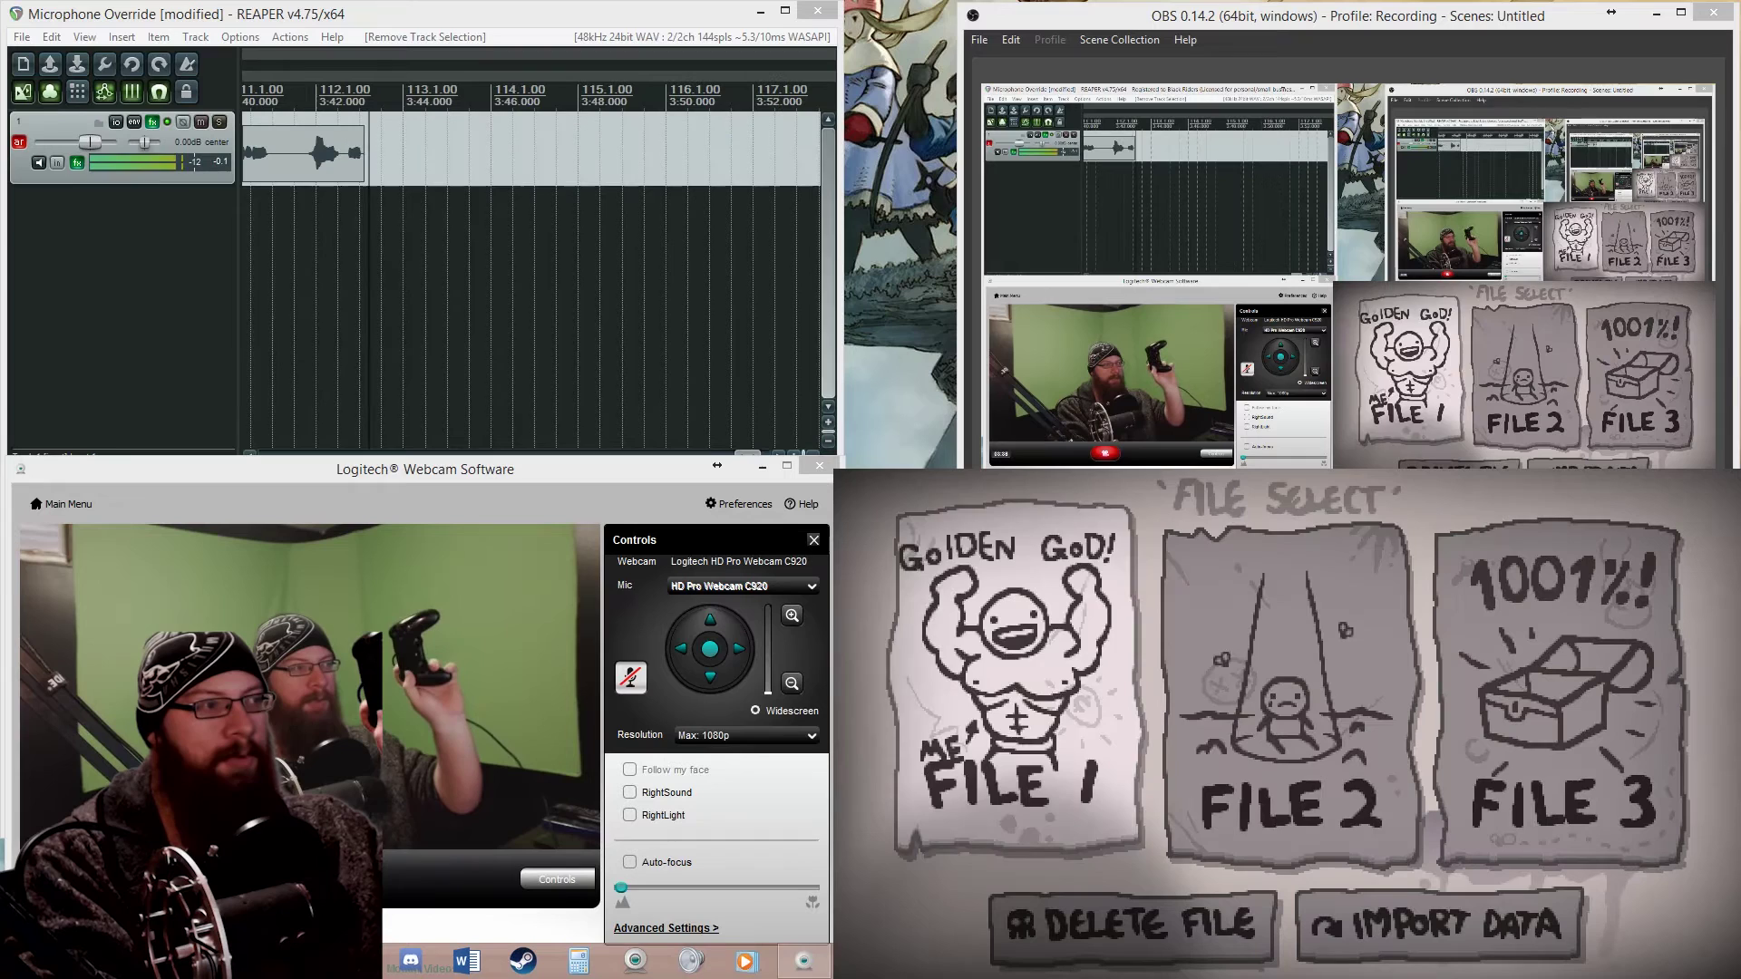
key("Right")
key("Right")
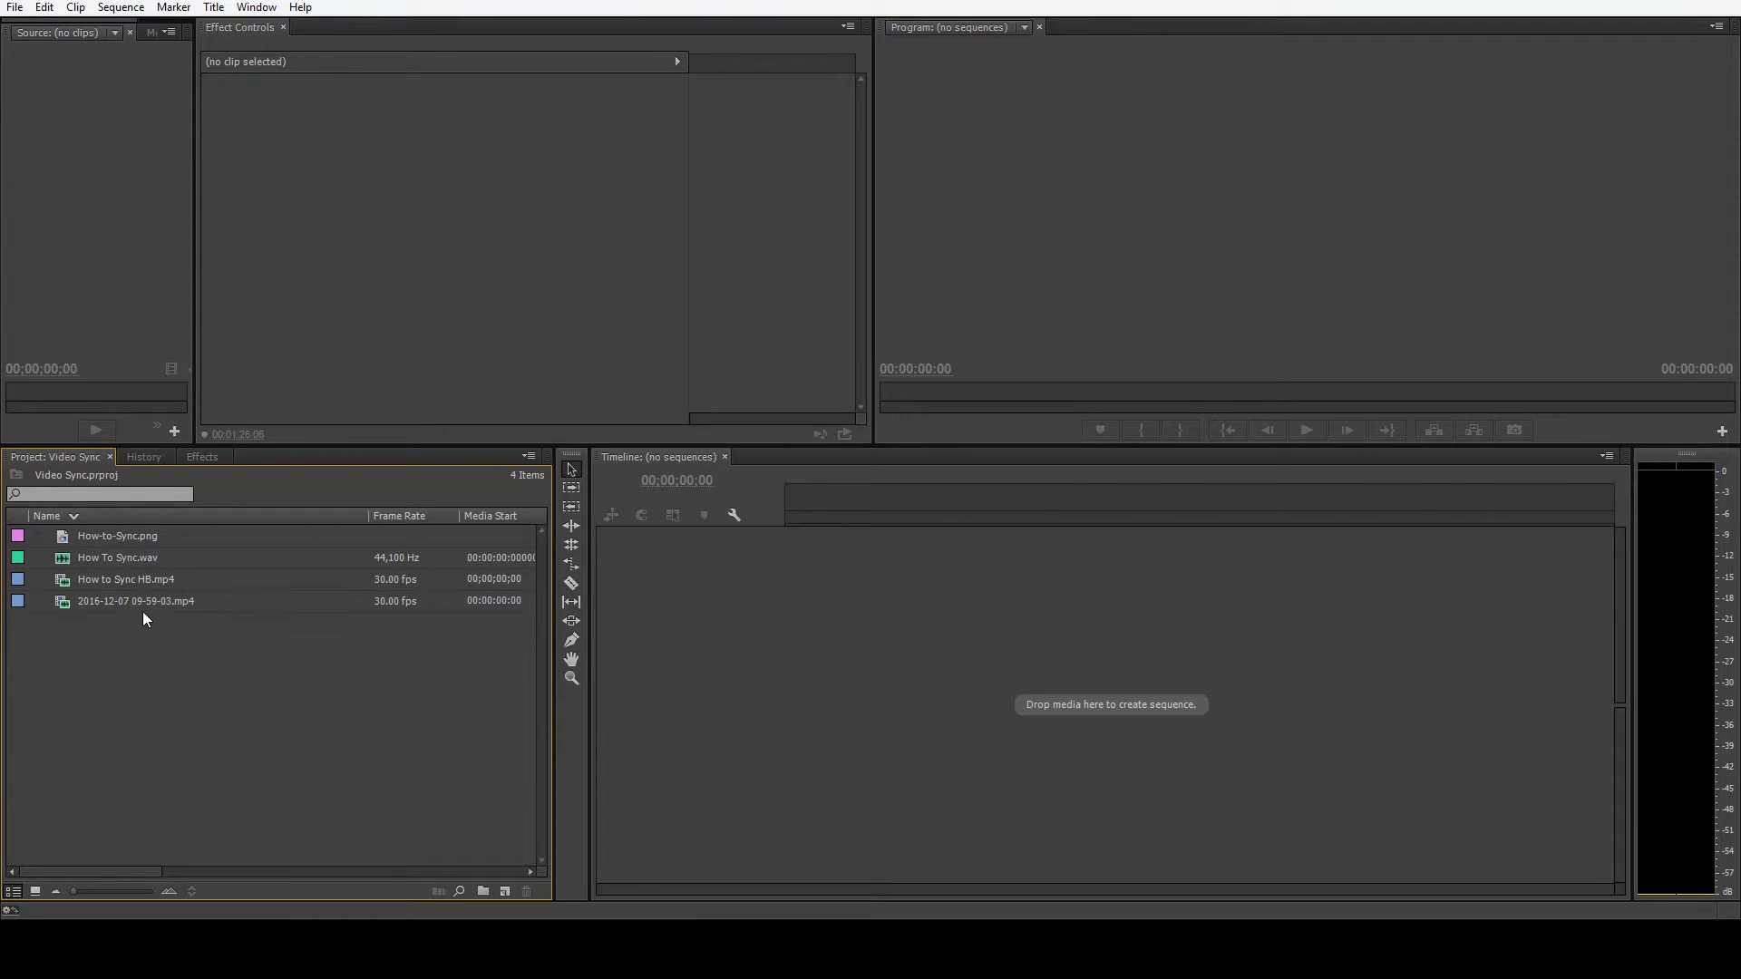
left_click_drag(143, 603, 749, 664)
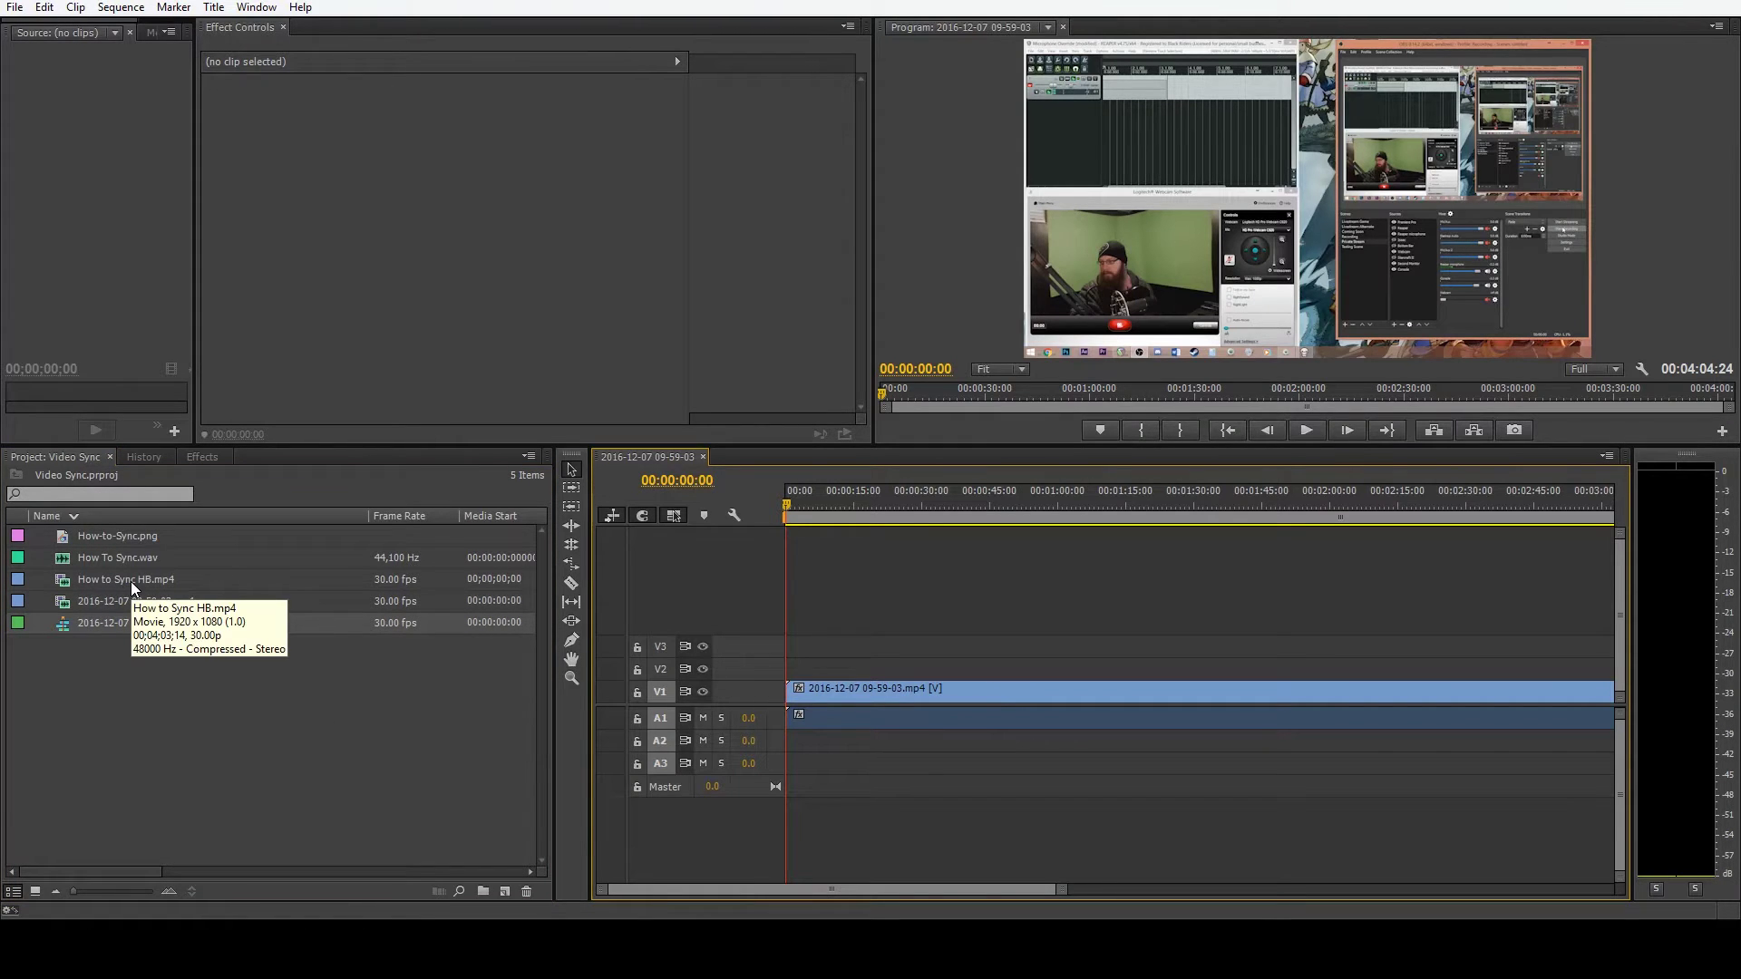
left_click_drag(131, 580, 785, 667)
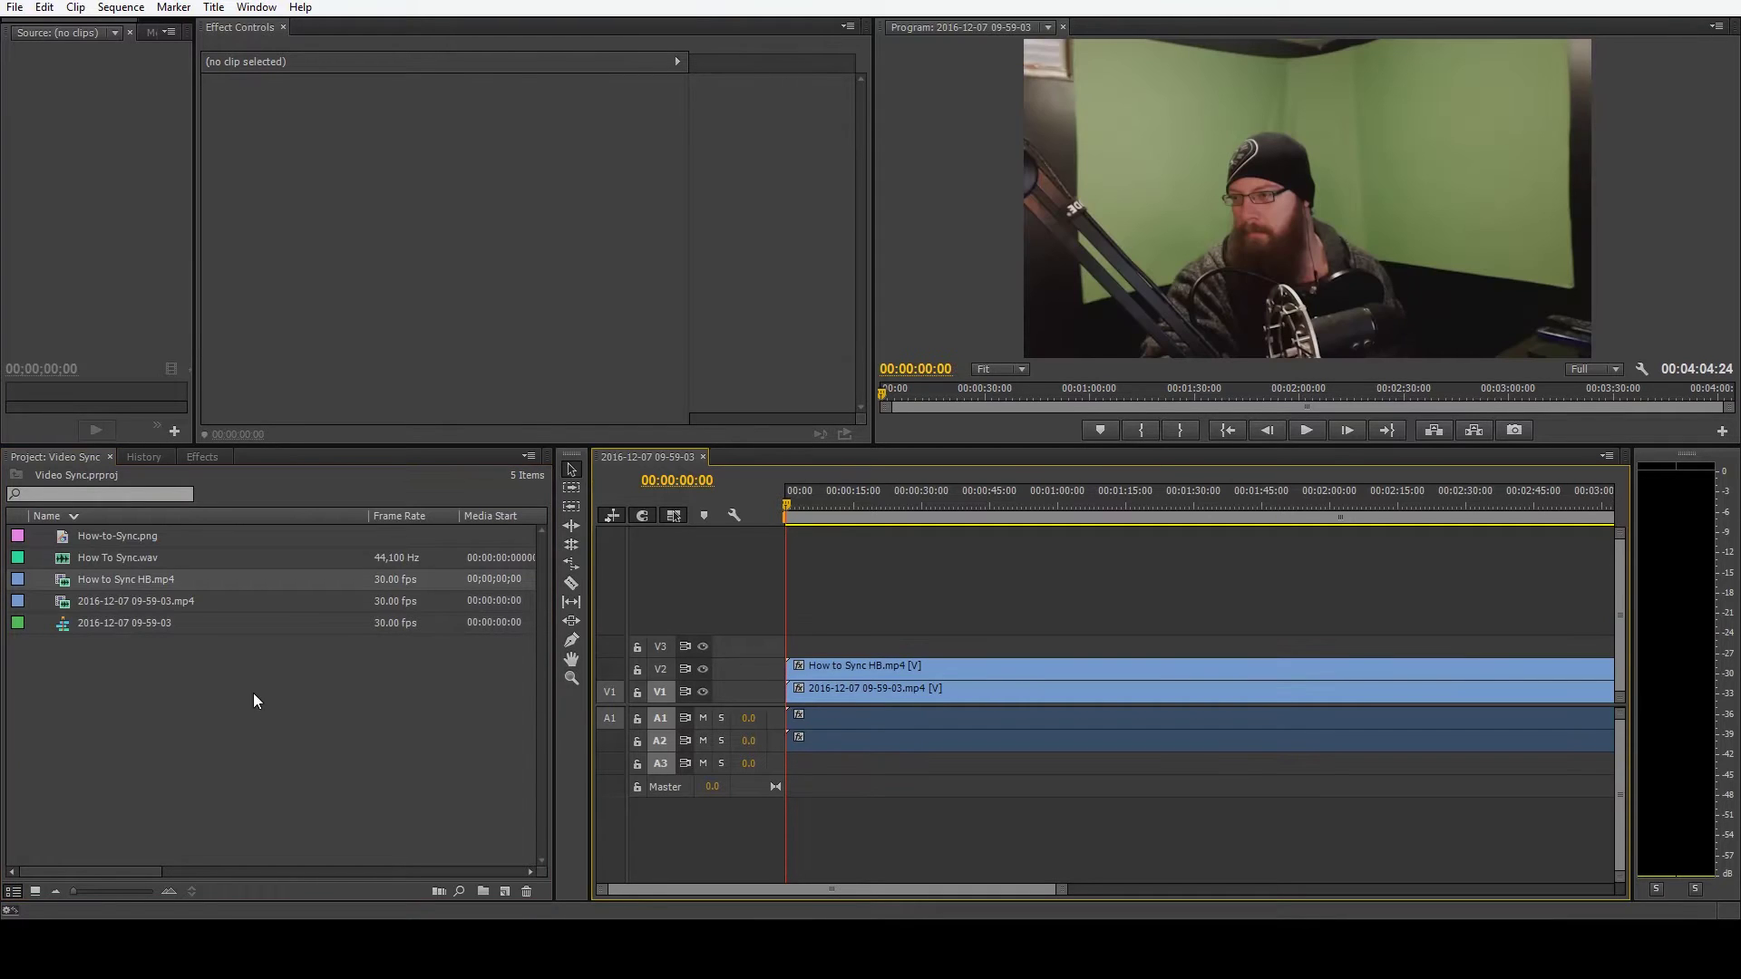
left_click_drag(118, 558, 800, 769)
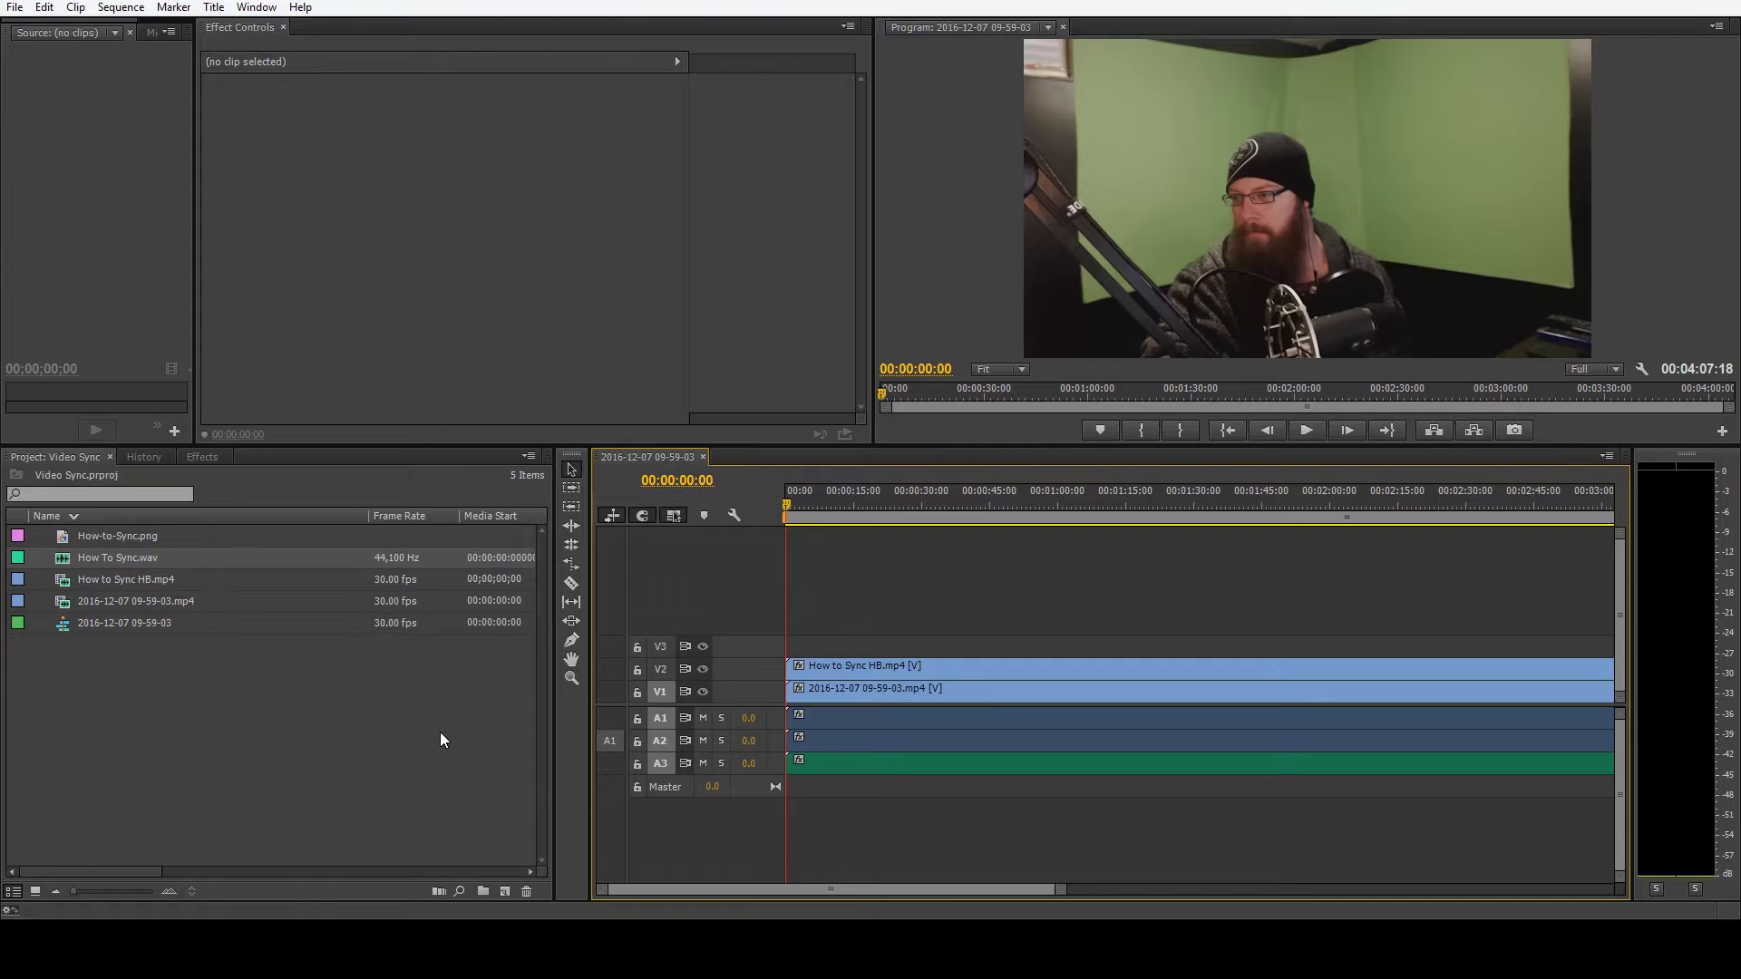
Step: Select all clips in the sequence and unlink the video from its camera audio
left_click(811, 700)
left_click_drag(913, 601, 961, 825)
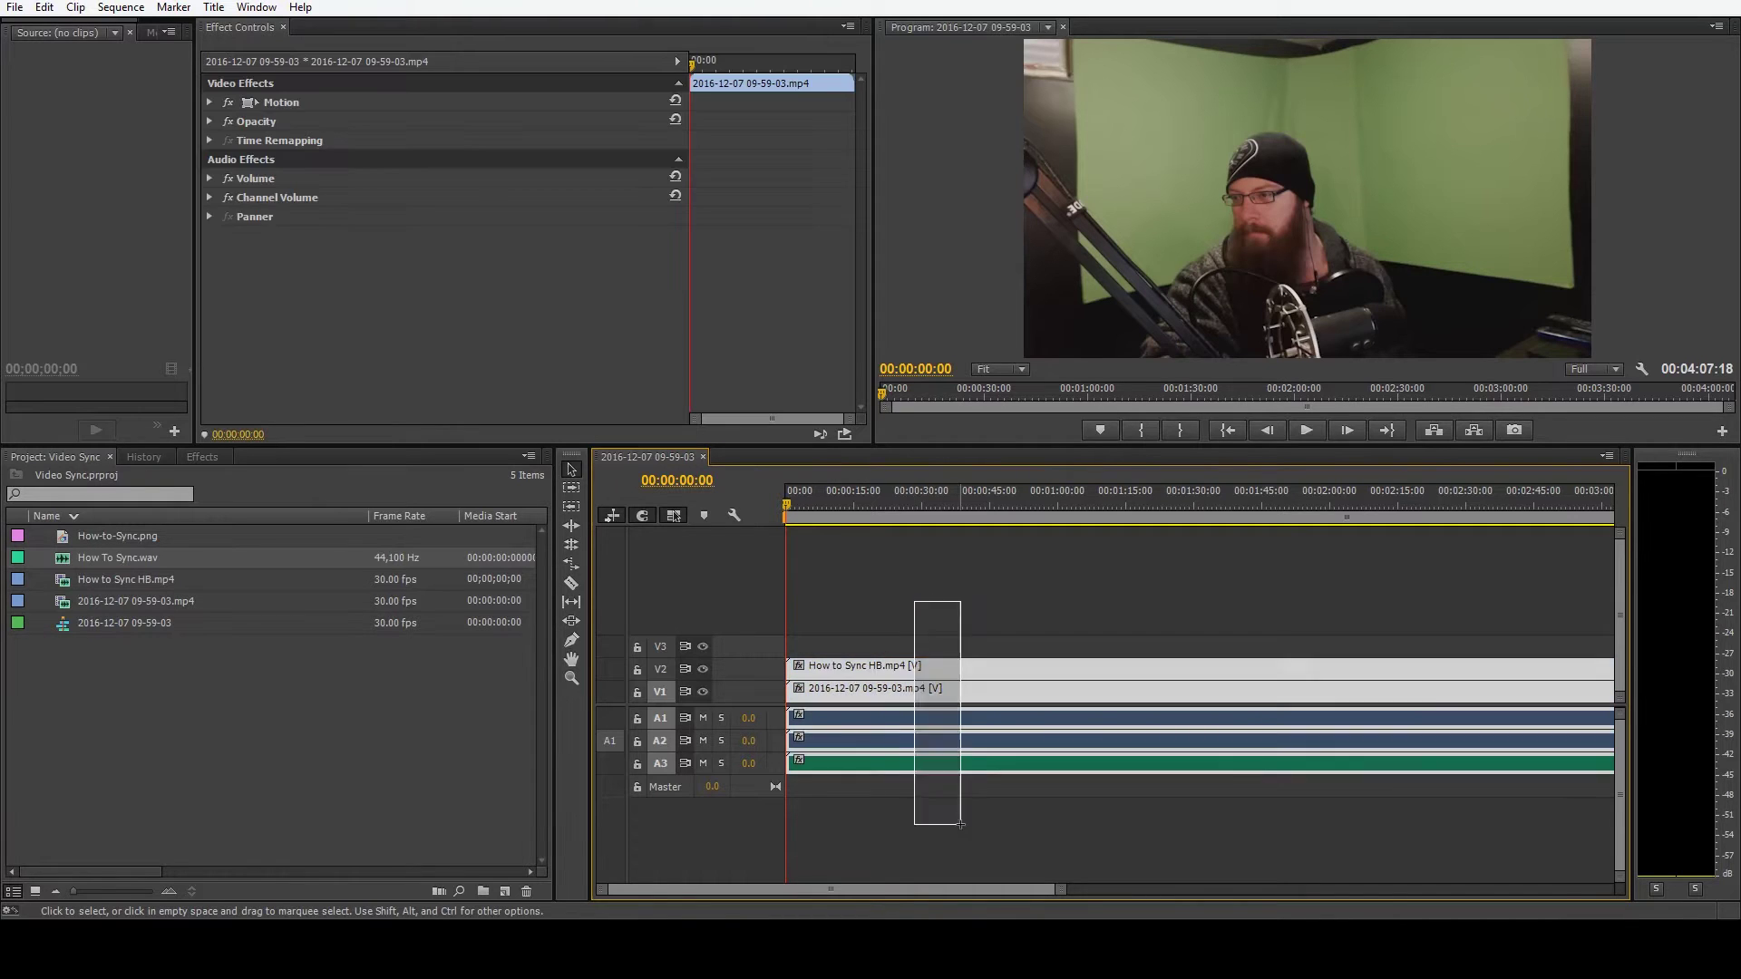
right_click(943, 700)
left_click(1047, 283)
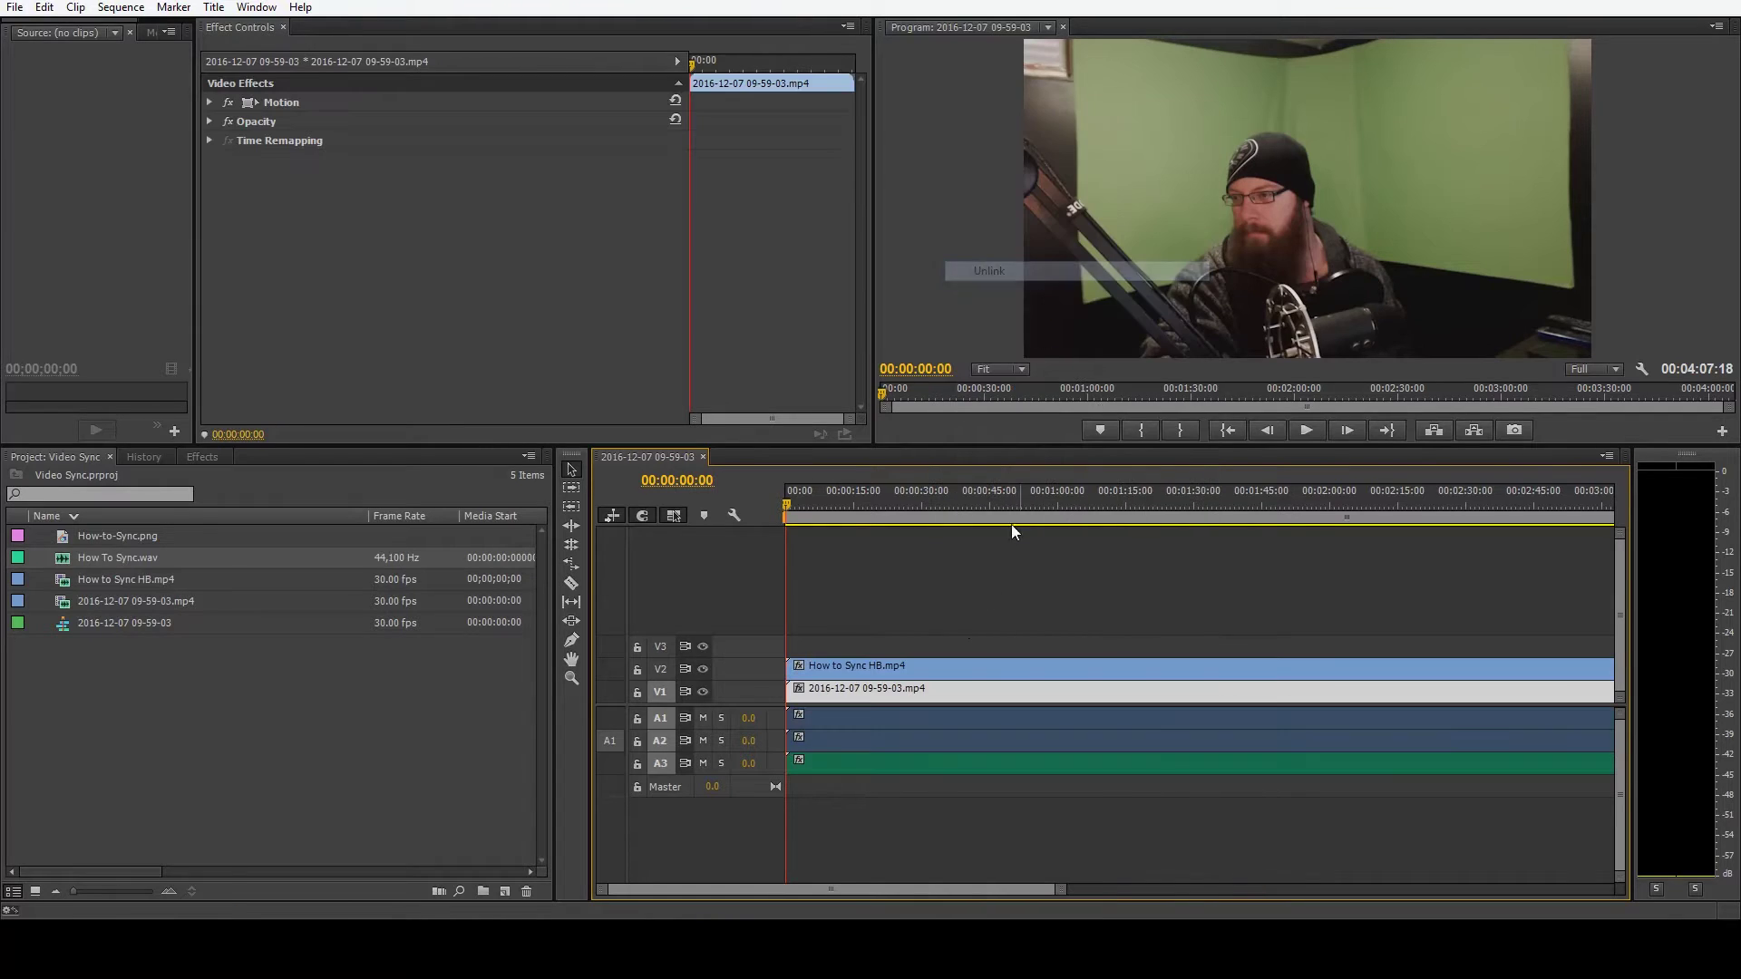
Step: Remove the camera audio, move How To Sync.wav up to A1, and expand the A1 track
left_click(875, 715)
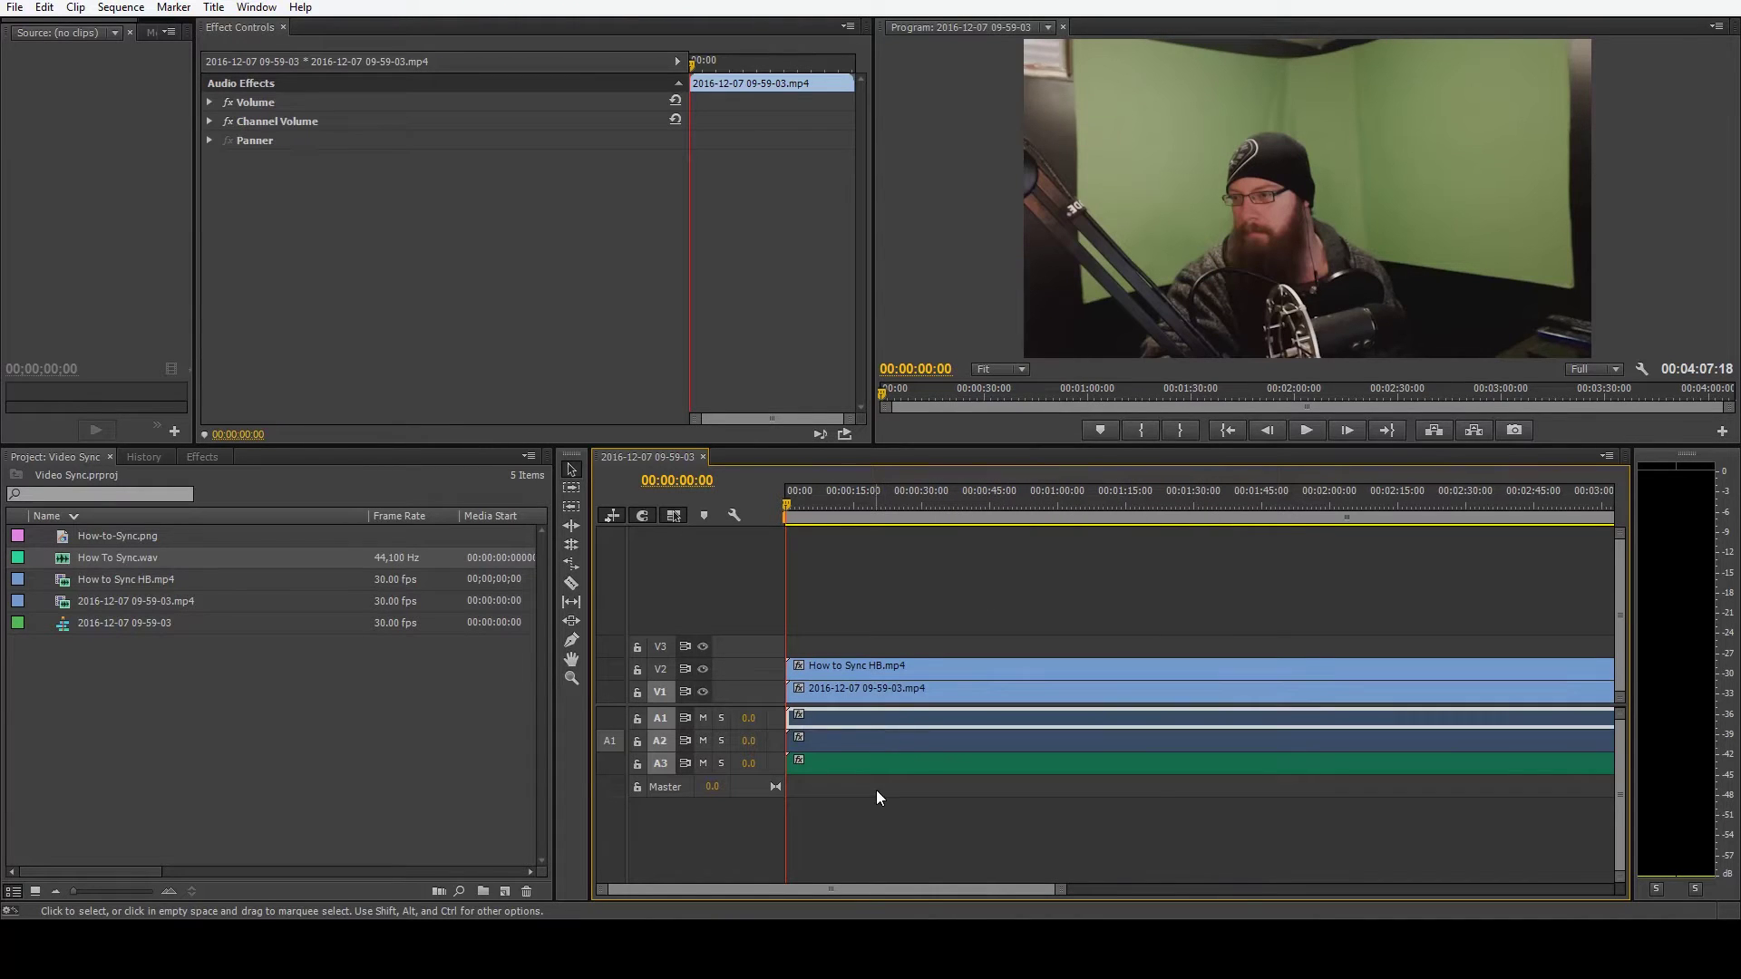
left_click_drag(884, 743, 916, 729)
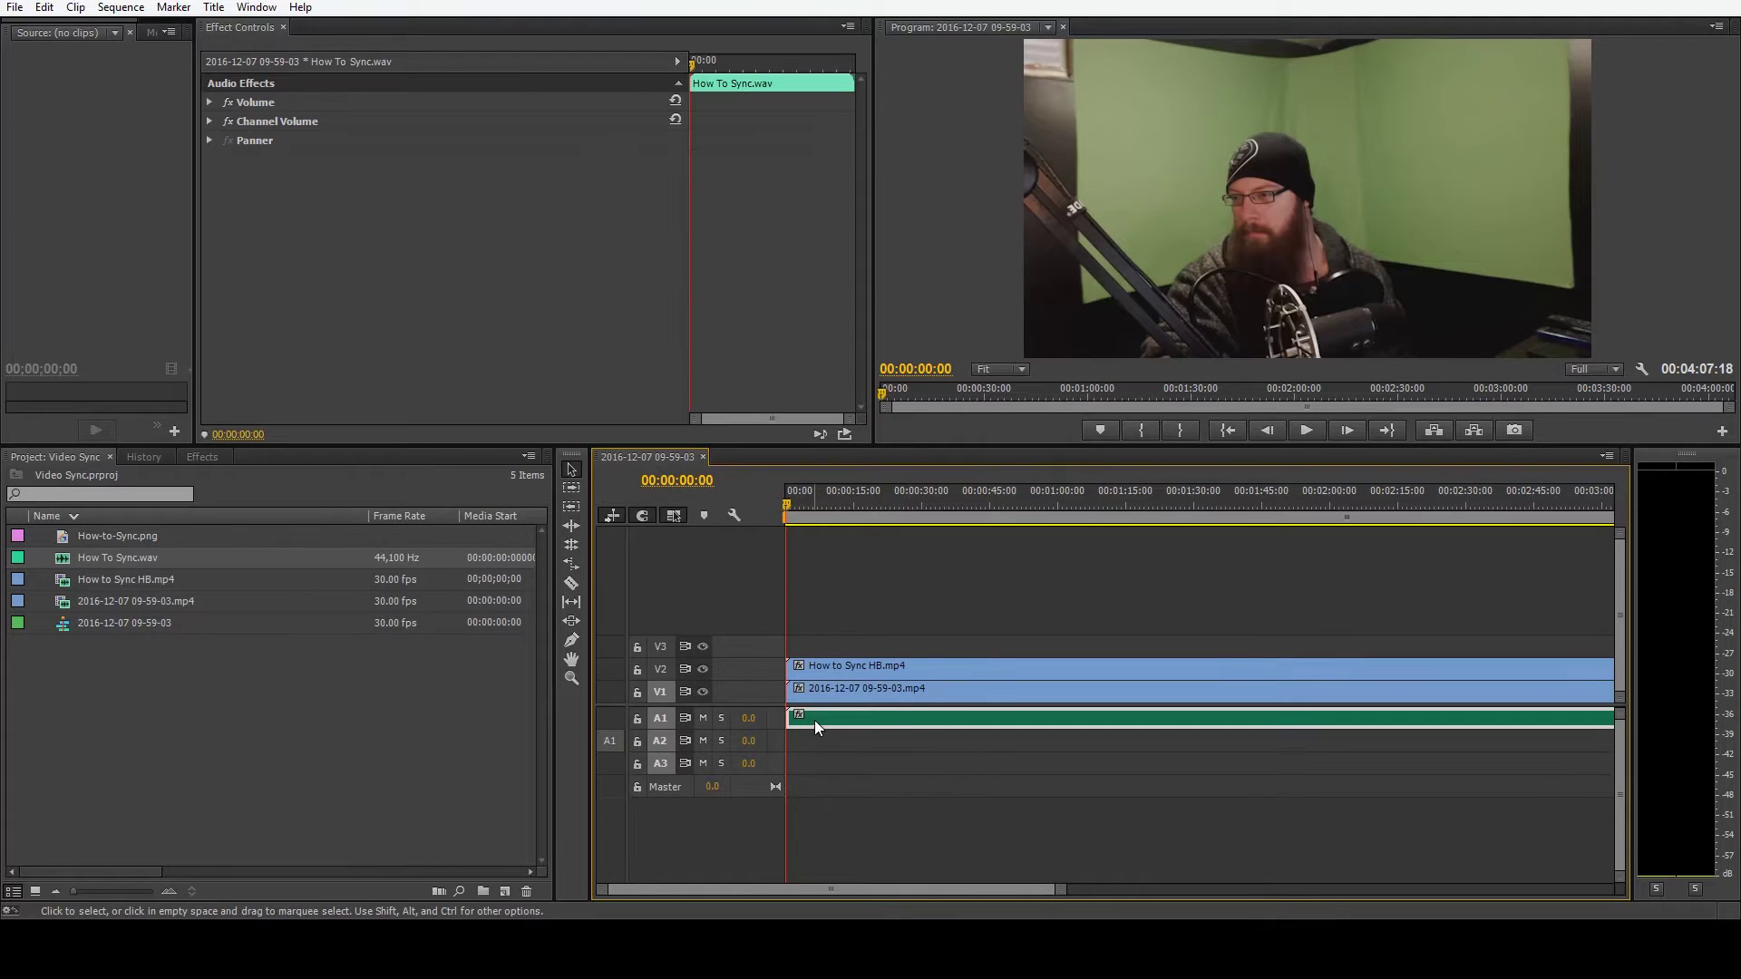
left_click(202, 622)
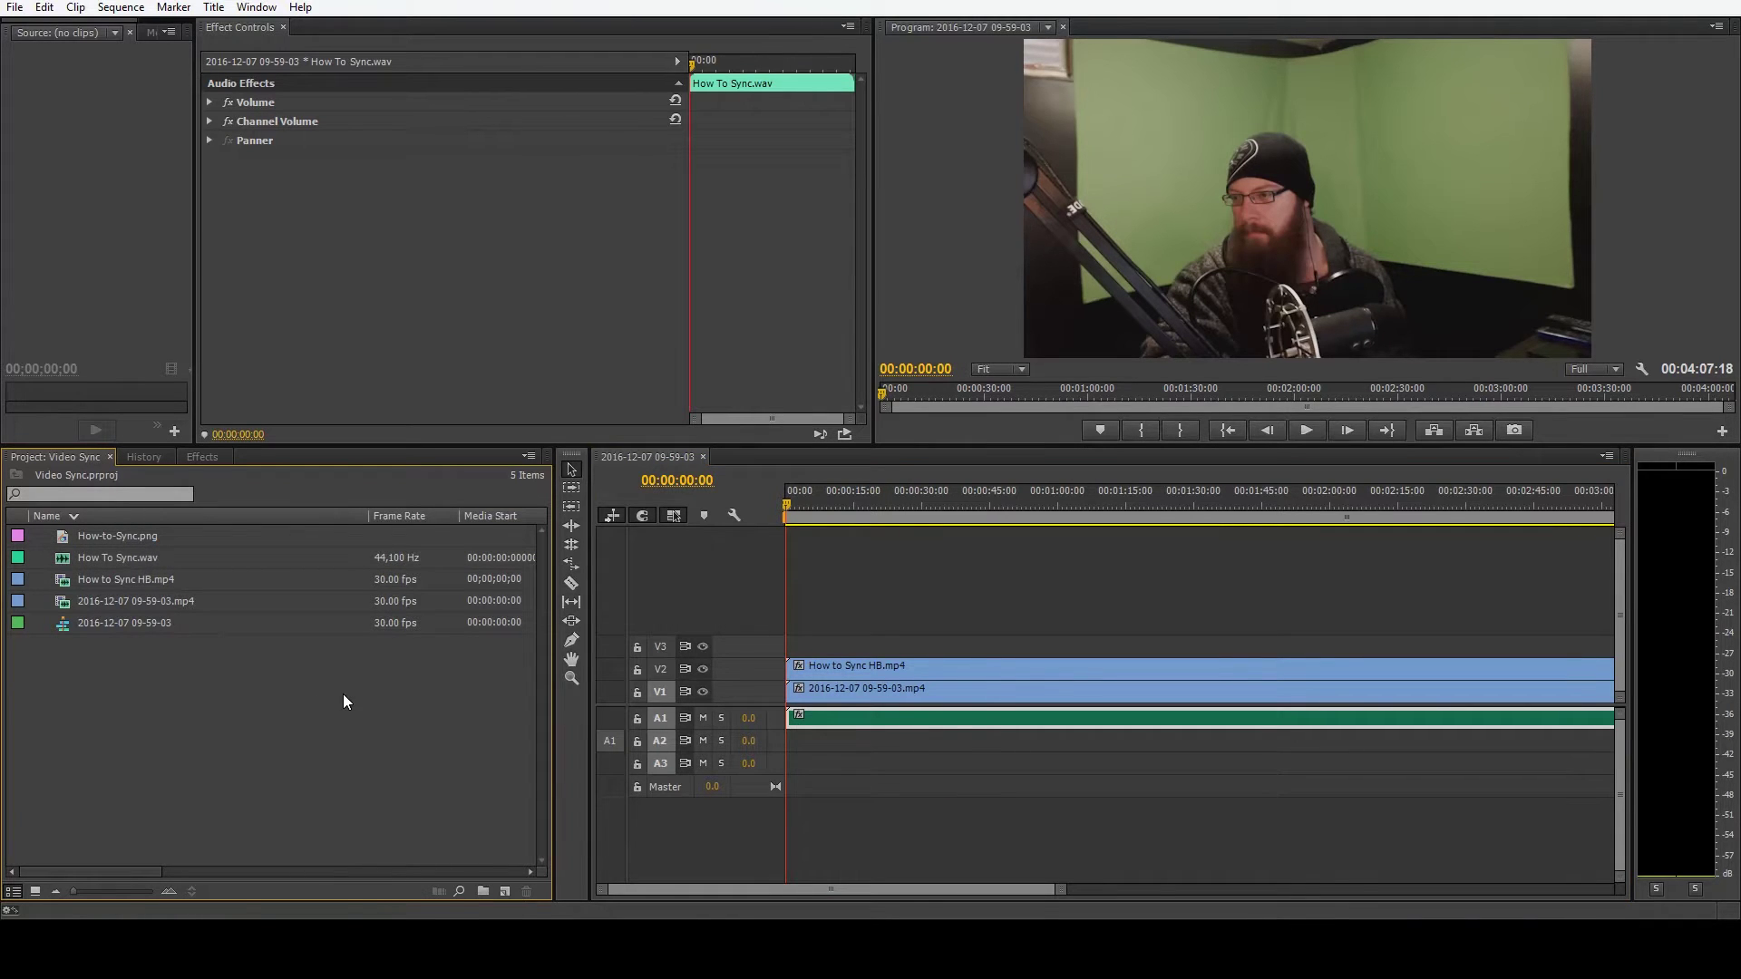
double_click(759, 720)
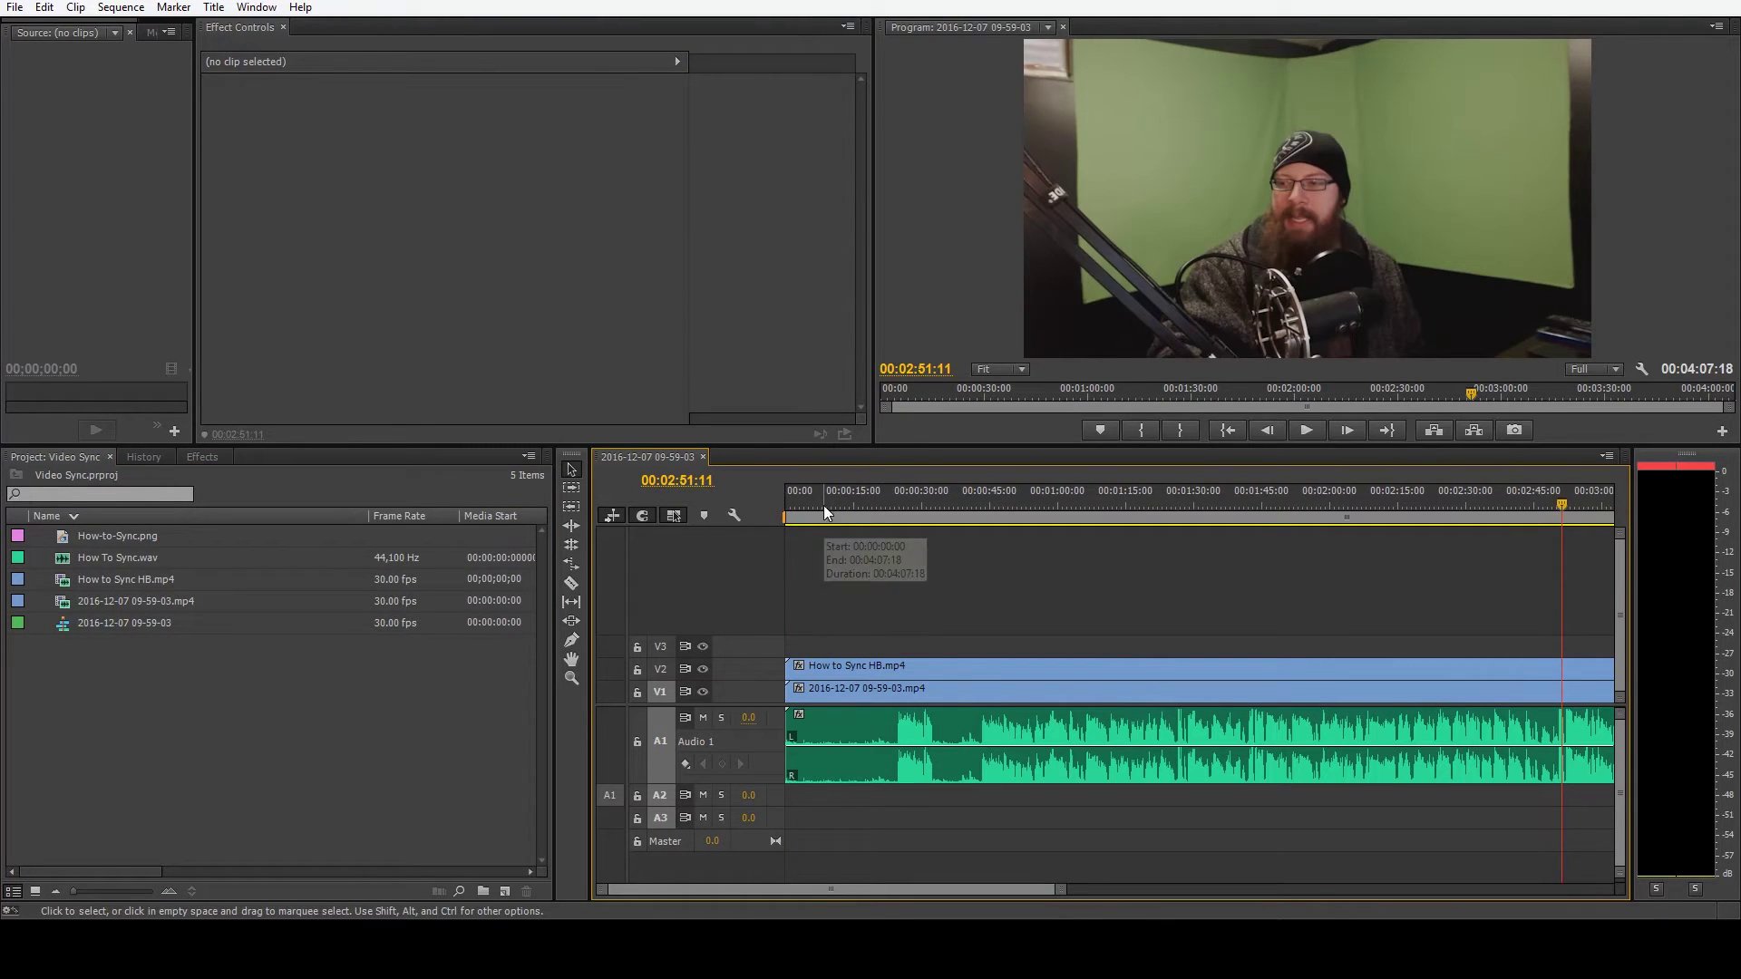
Step: Zoom in on the sync spike near 00:03:13:15 and play back just before it
left_click_drag(823, 504, 775, 503)
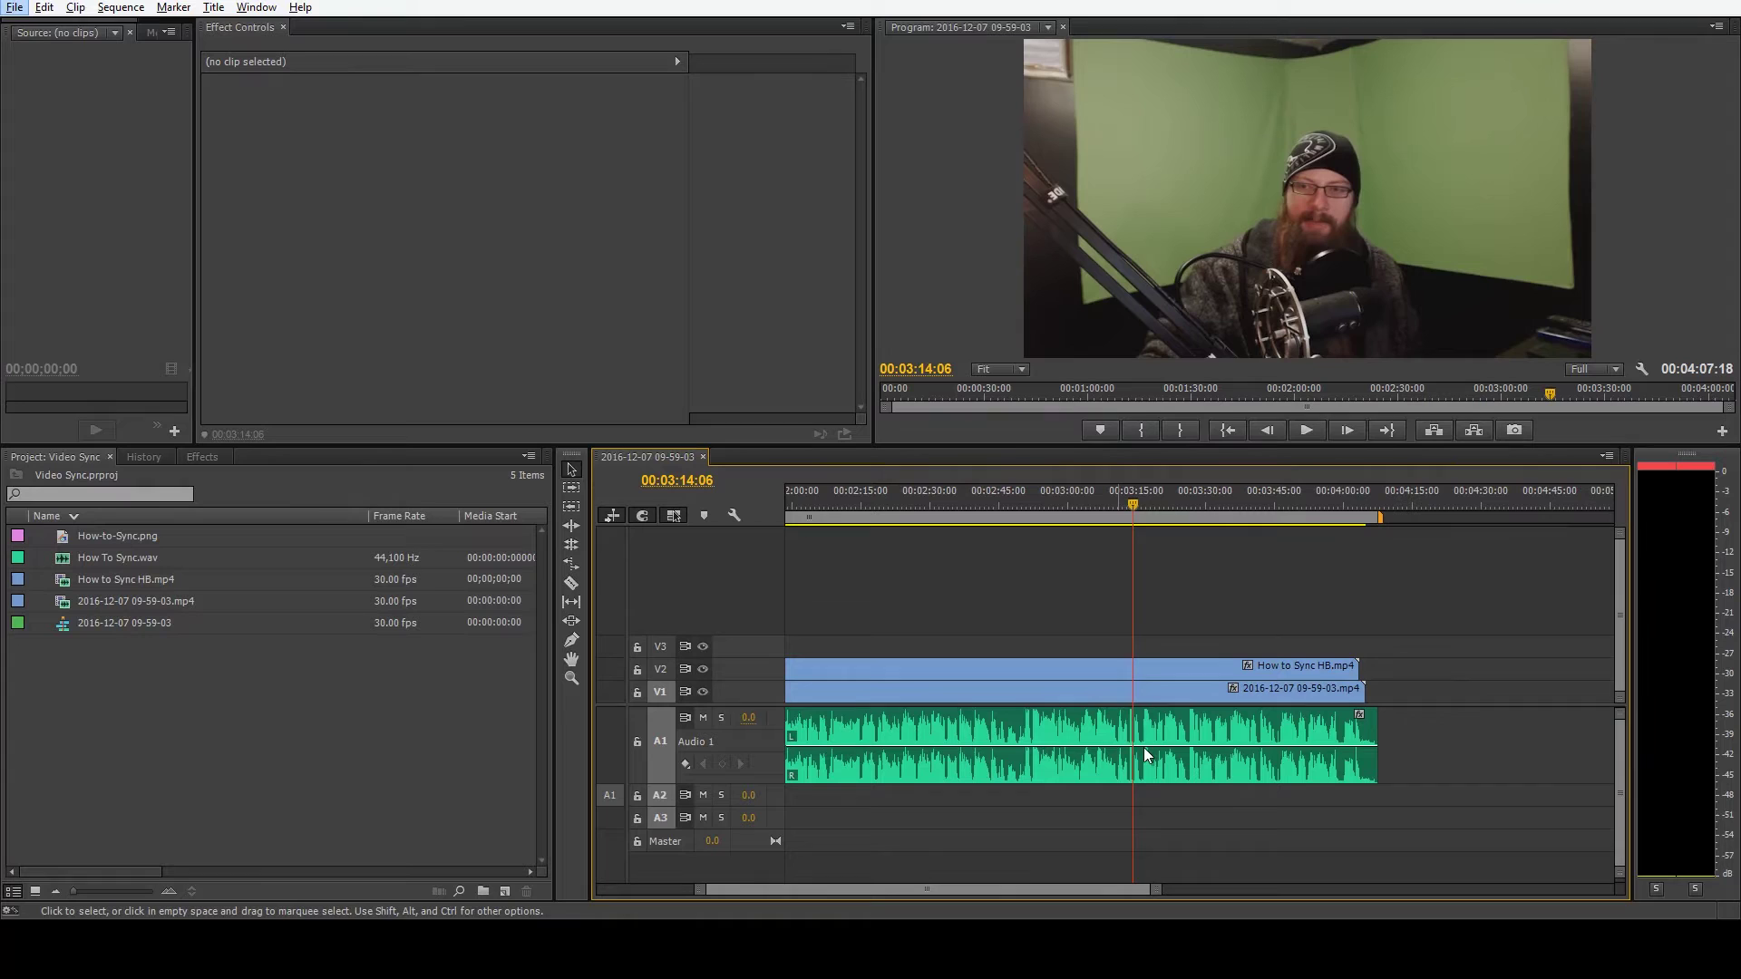
key("equal")
key("equal")
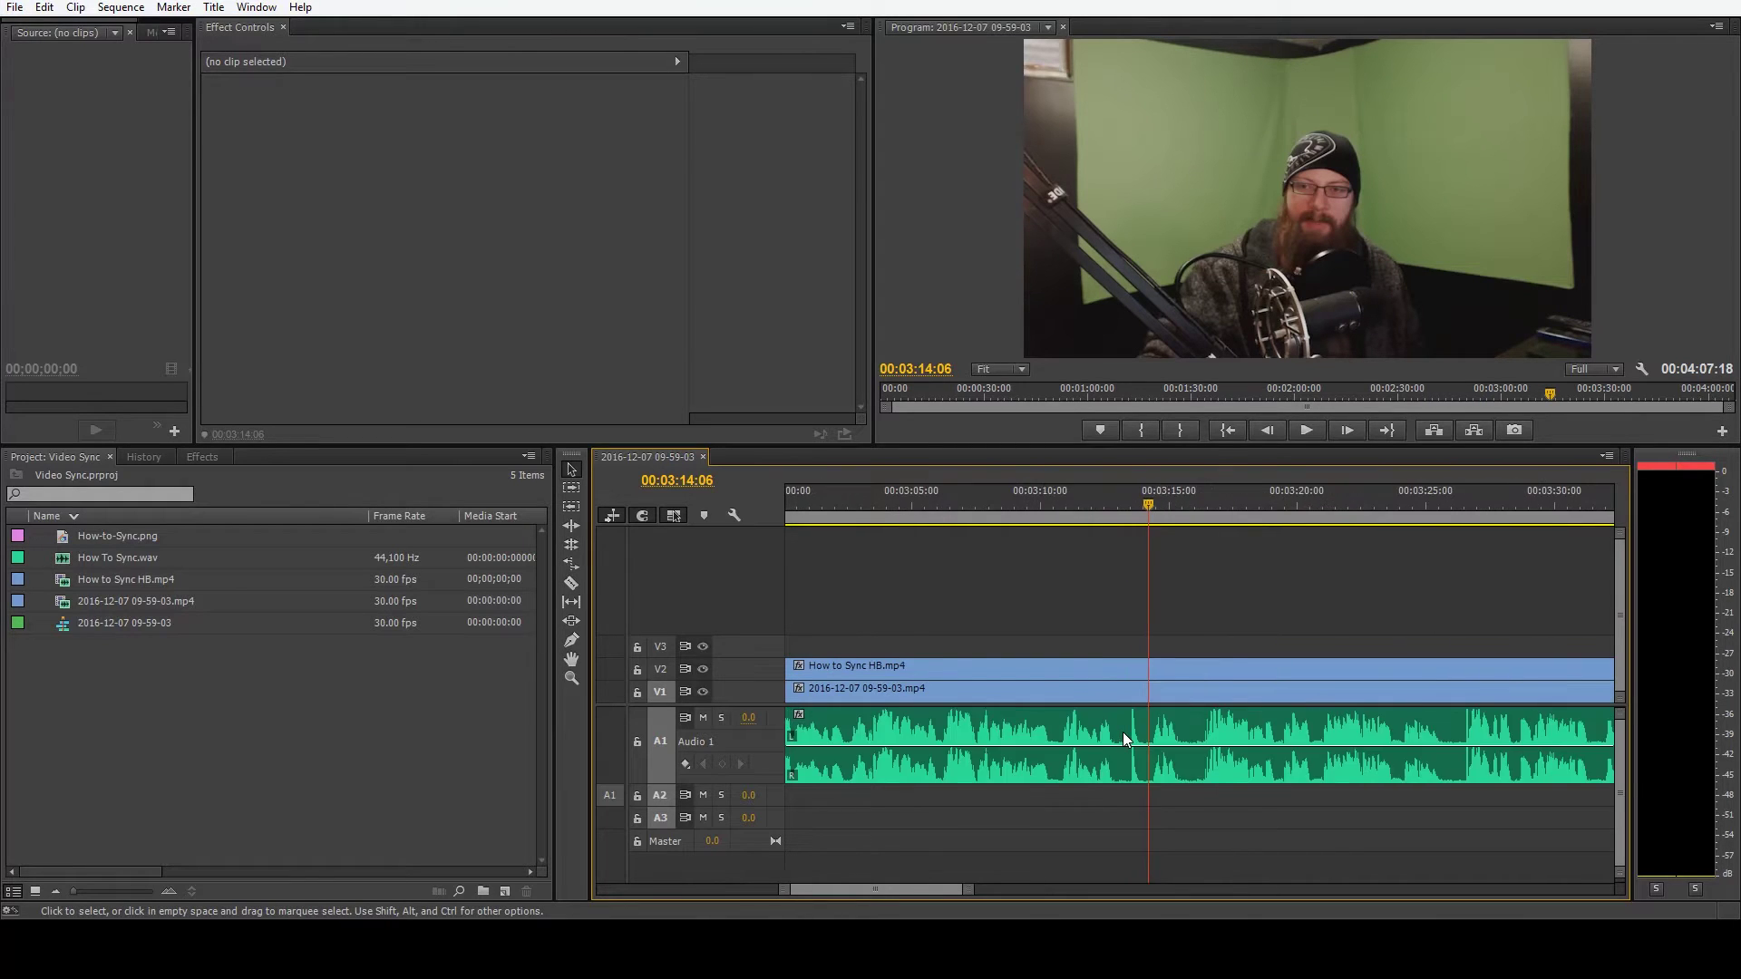
key("equal")
key("equal")
key("equal")
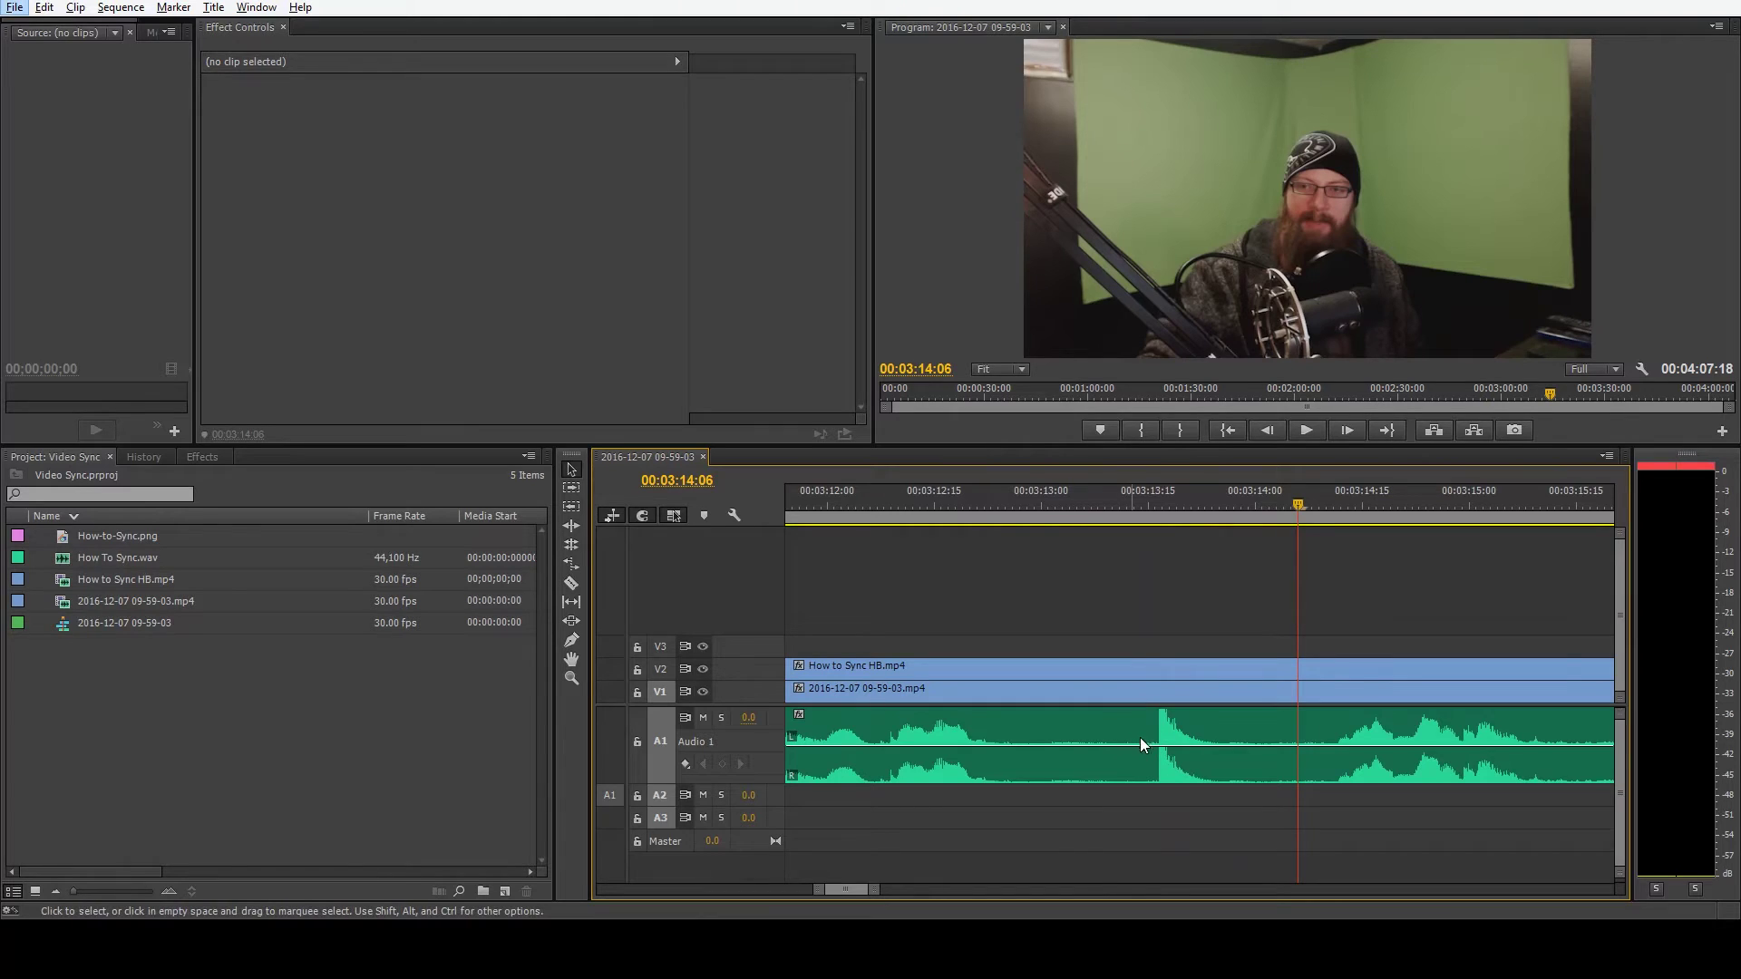
left_click_drag(1086, 495, 1026, 519)
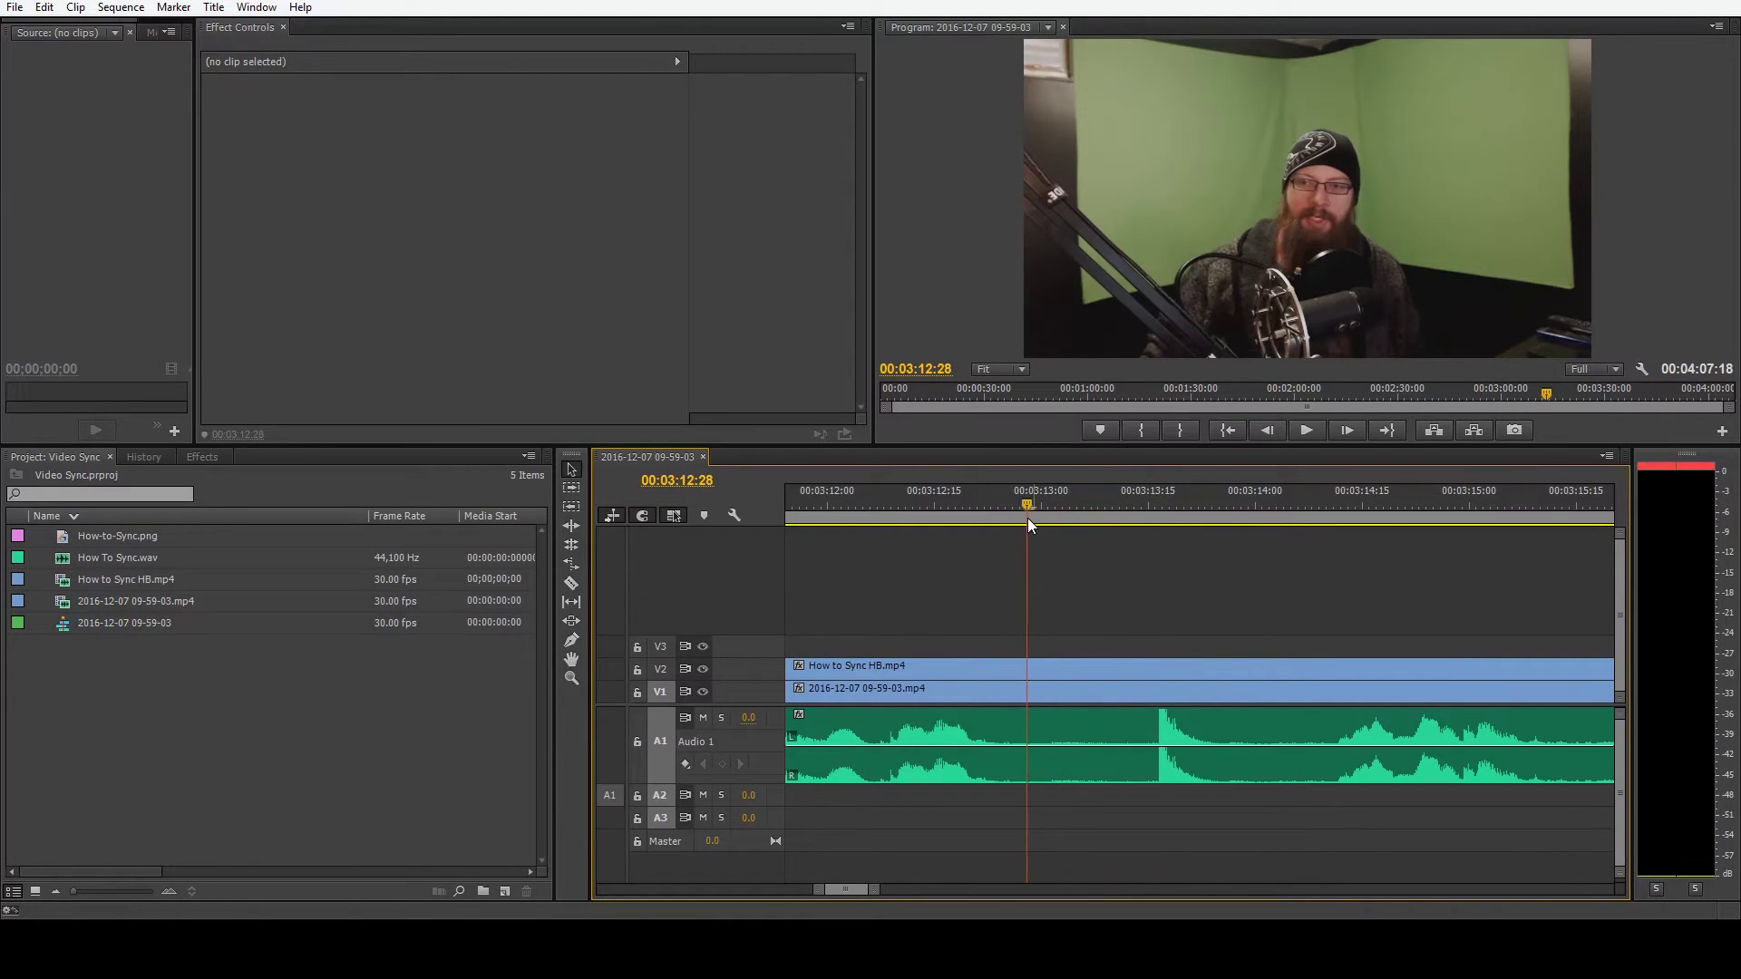
key("space")
key("space")
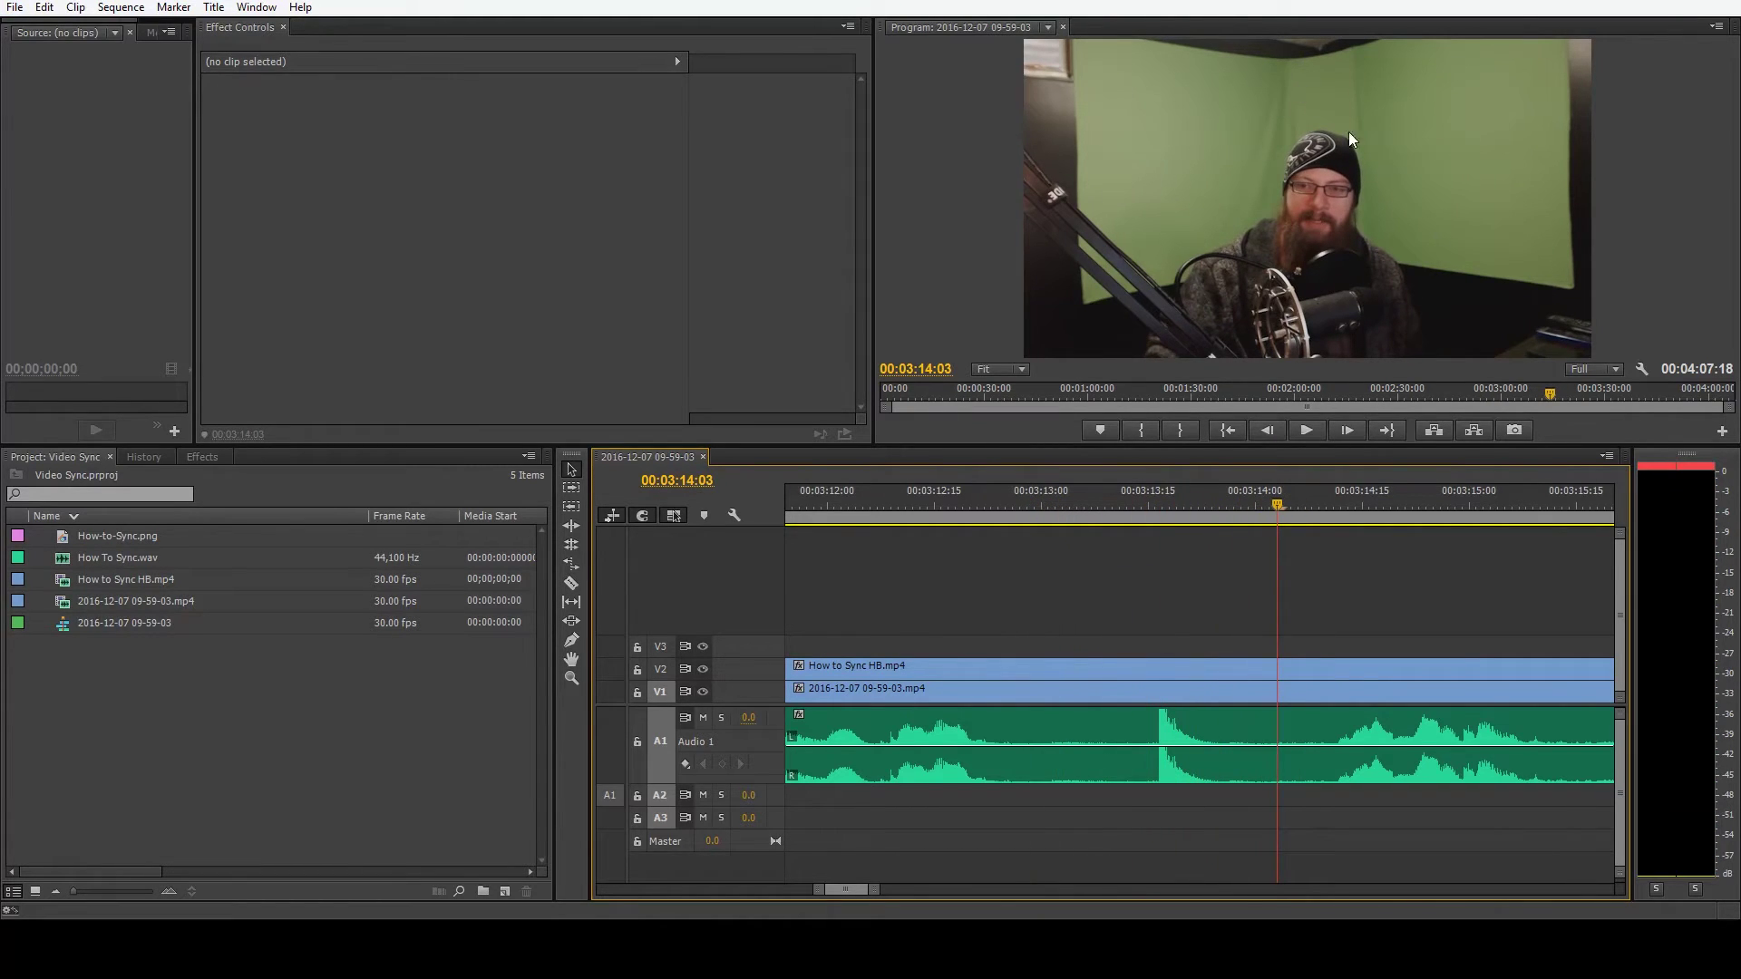
Step: Razor the A1 audio clip at the spike, mute track A1, and zoom back out
key("c")
left_click(1158, 771)
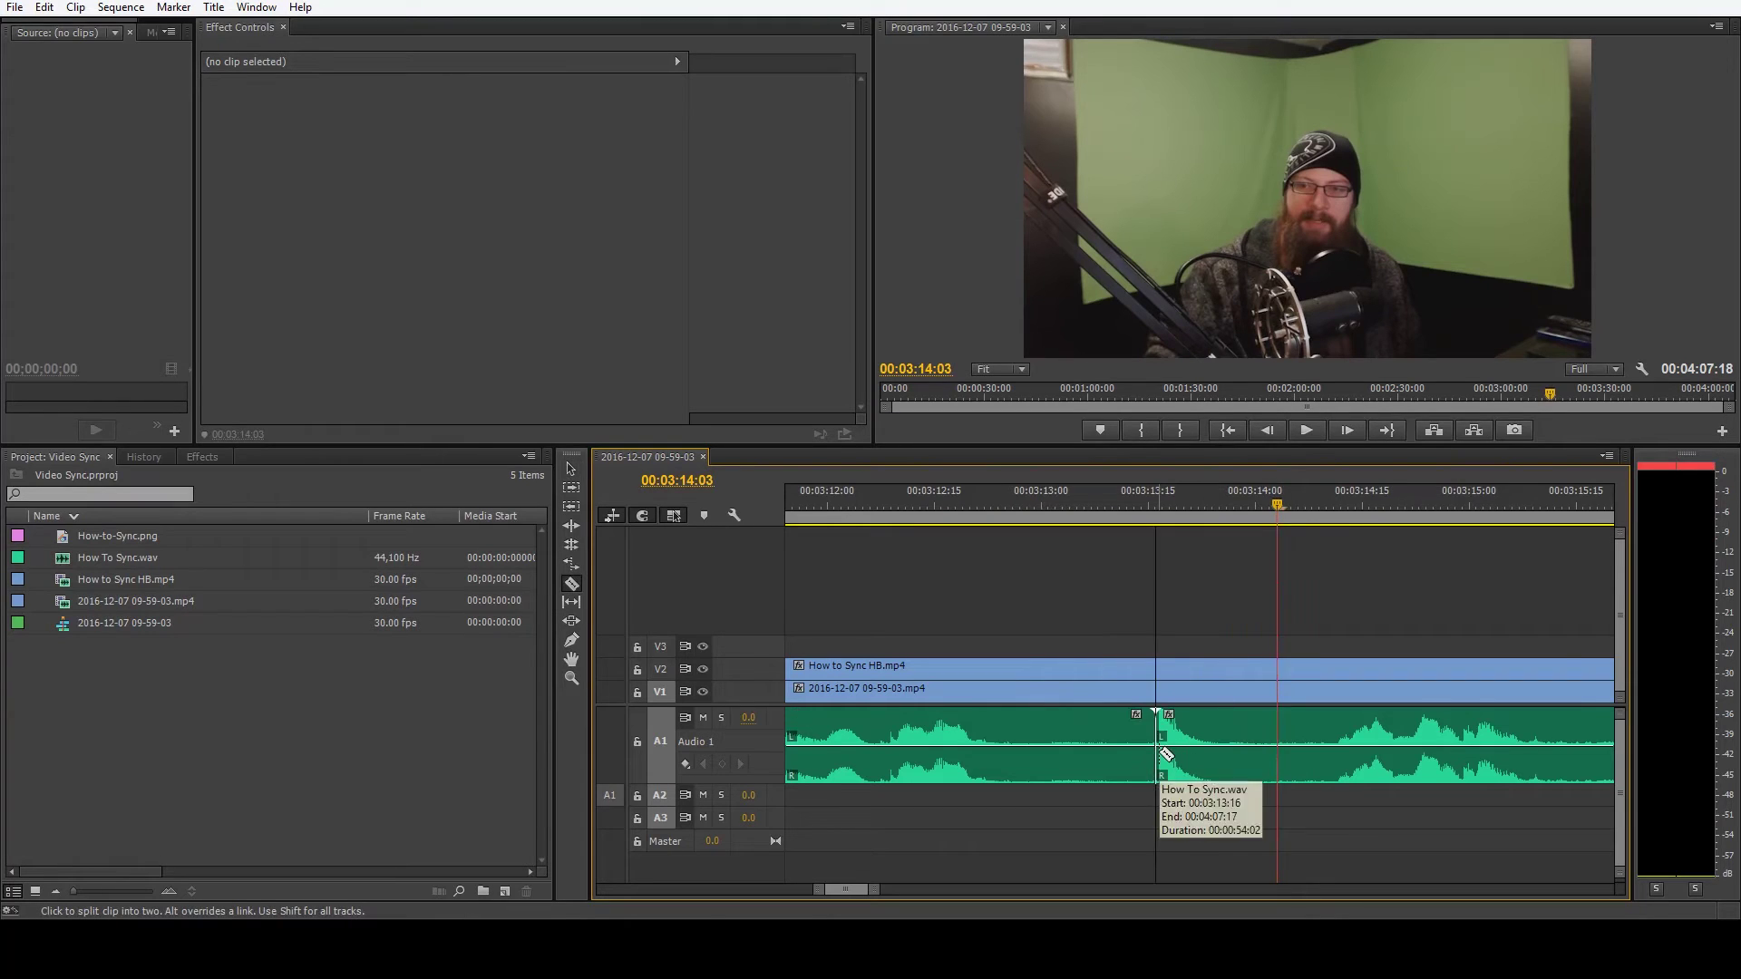
left_click(1086, 780)
left_click(703, 717)
key("minus")
key("minus")
key("minus")
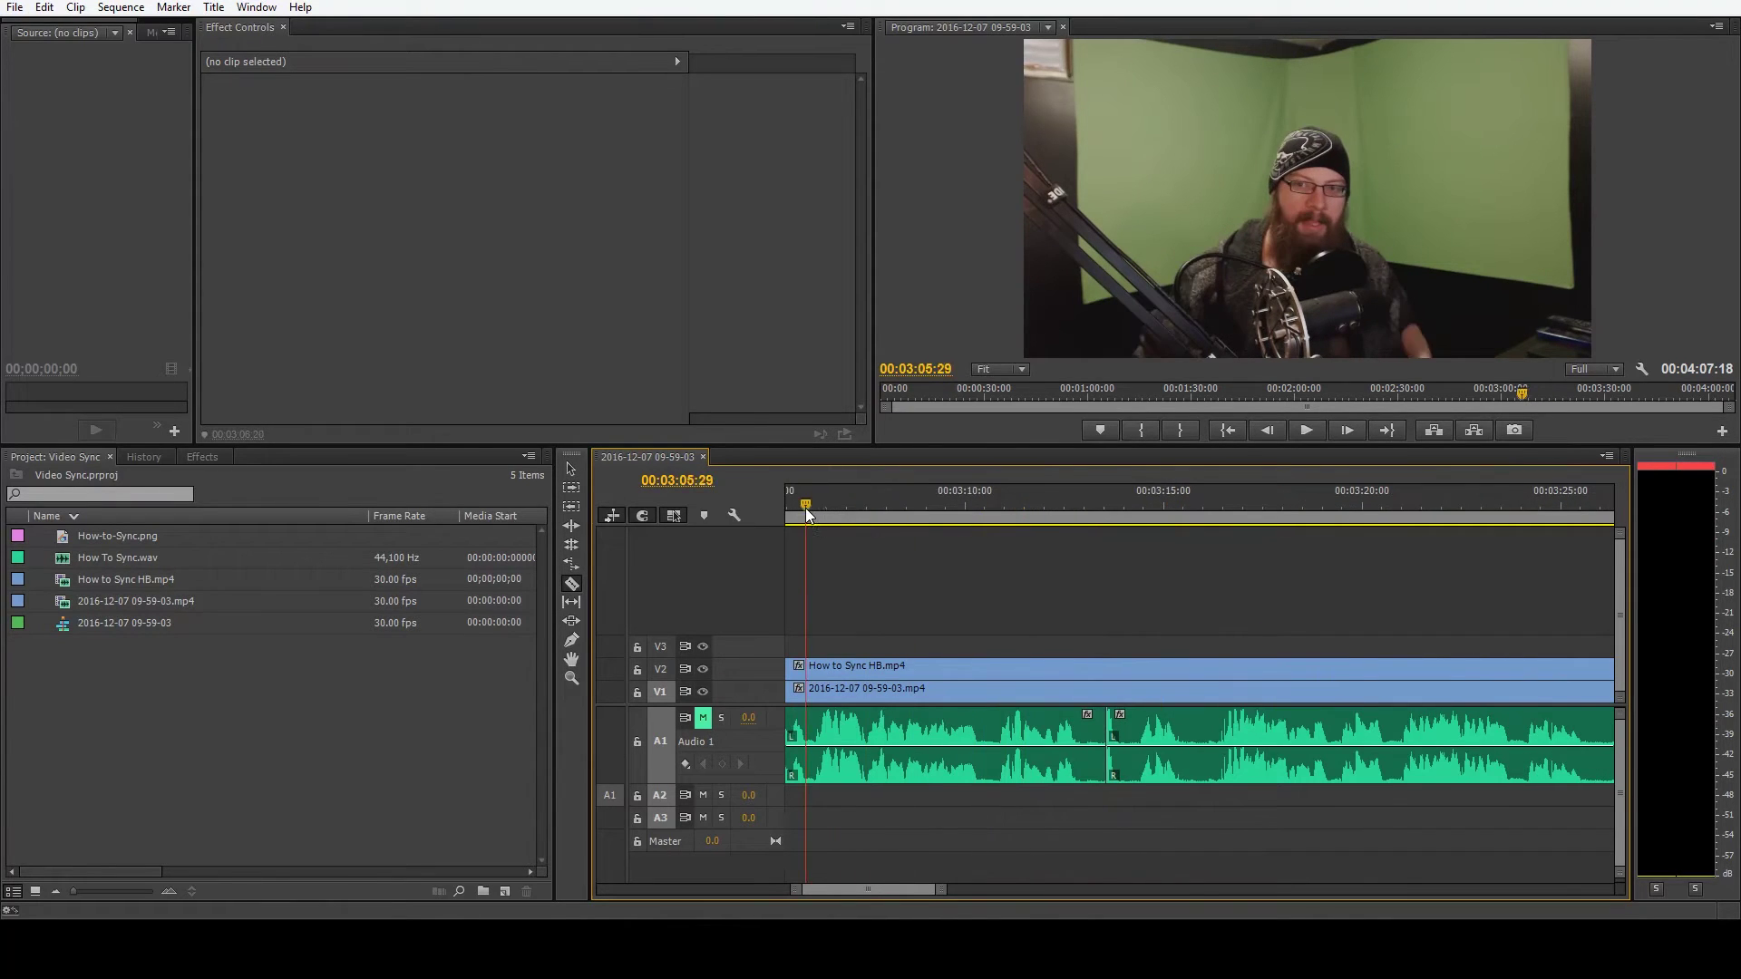
Step: Cut the A1 clip near 03:41 and play back, stopping at 03:45
mouse_move(1635, 562)
left_mouse_down()
mouse_move(1454, 568)
mouse_move(1727, 550)
mouse_move(1382, 549)
left_mouse_up()
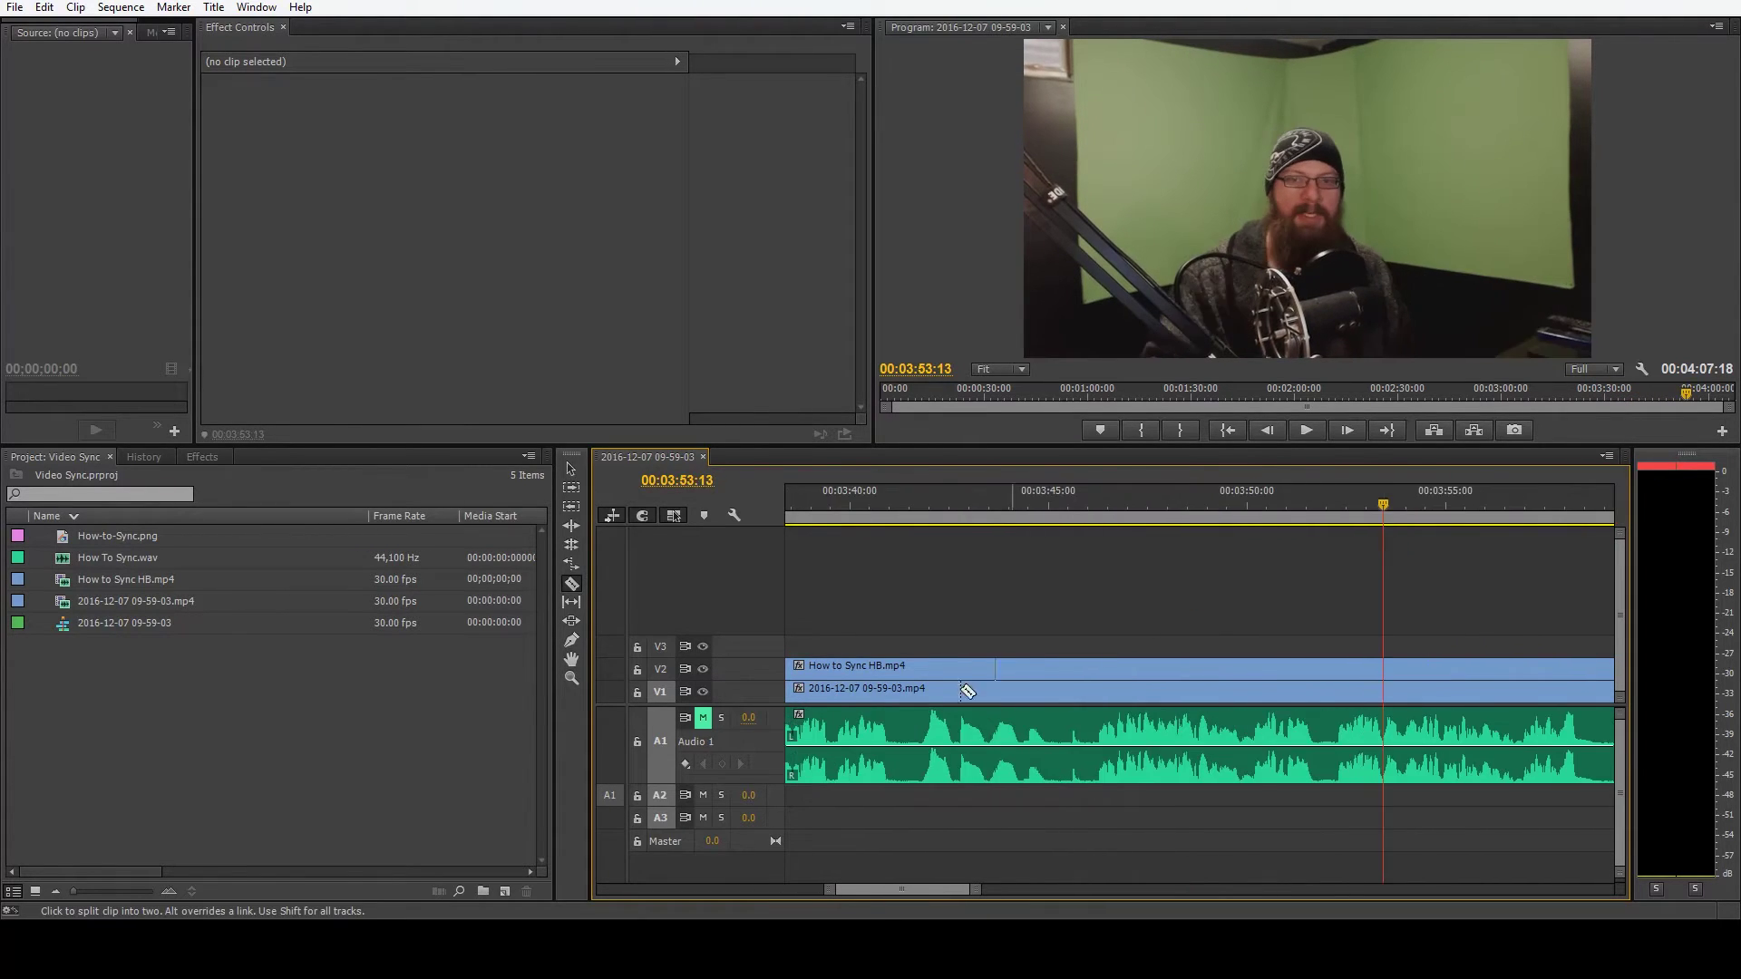
left_click(927, 730)
left_click_drag(1009, 508, 922, 564)
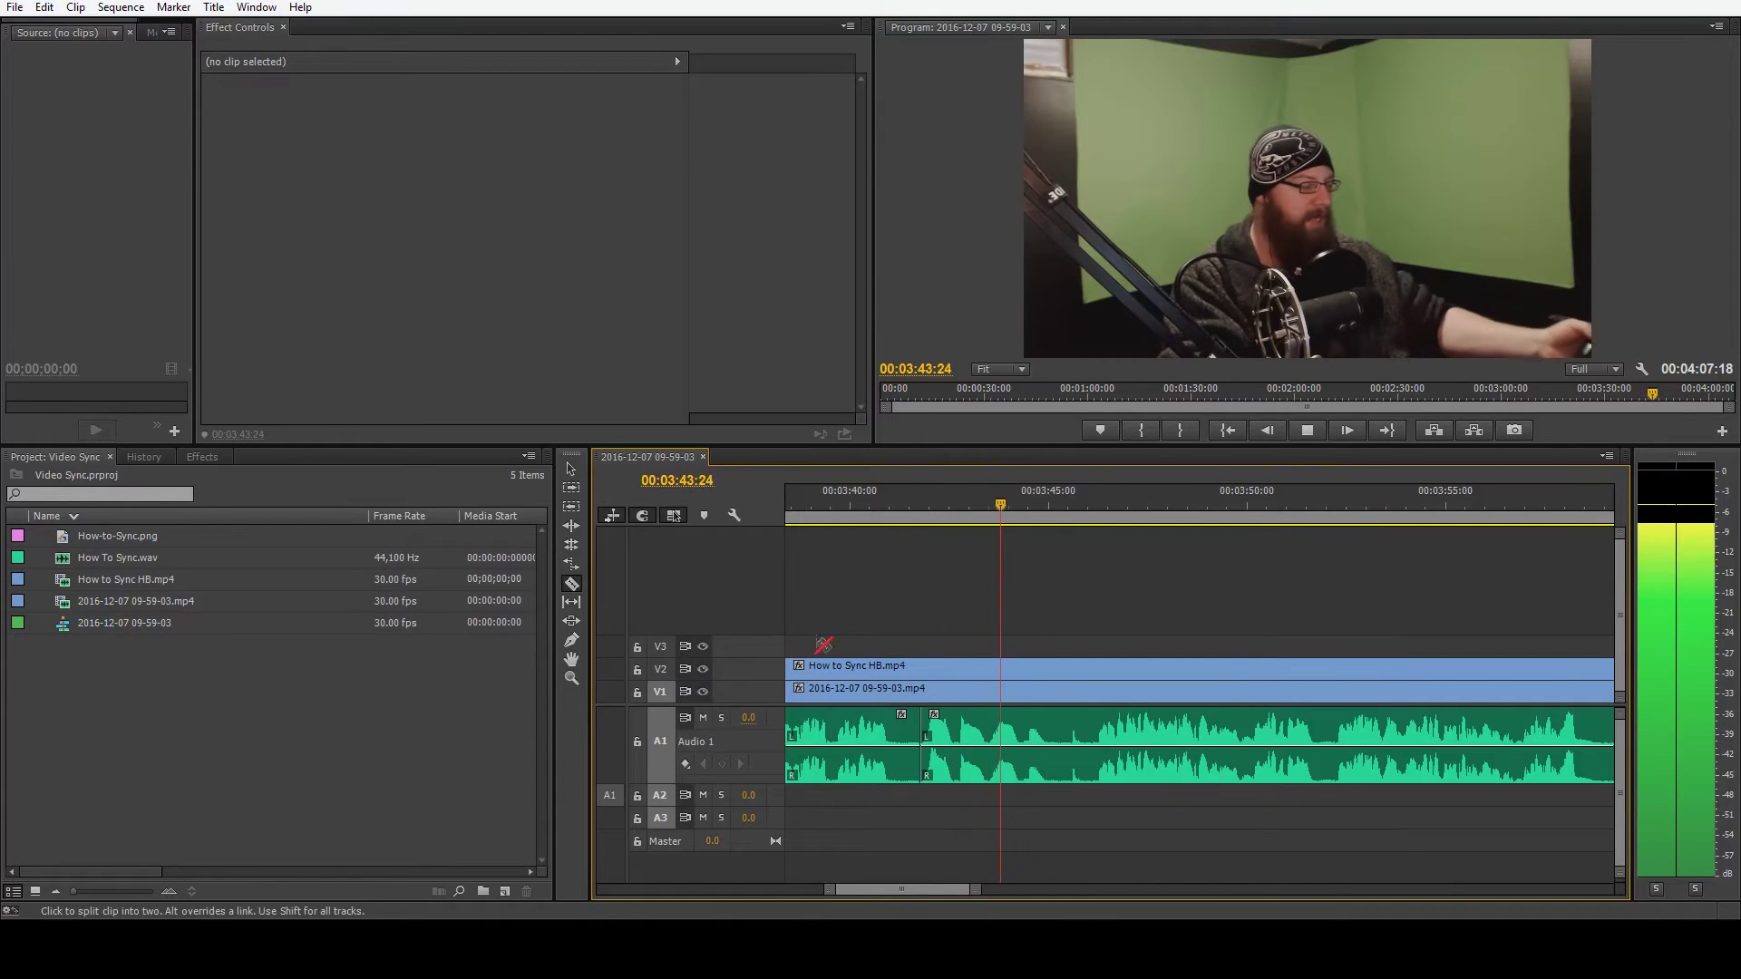
key("space")
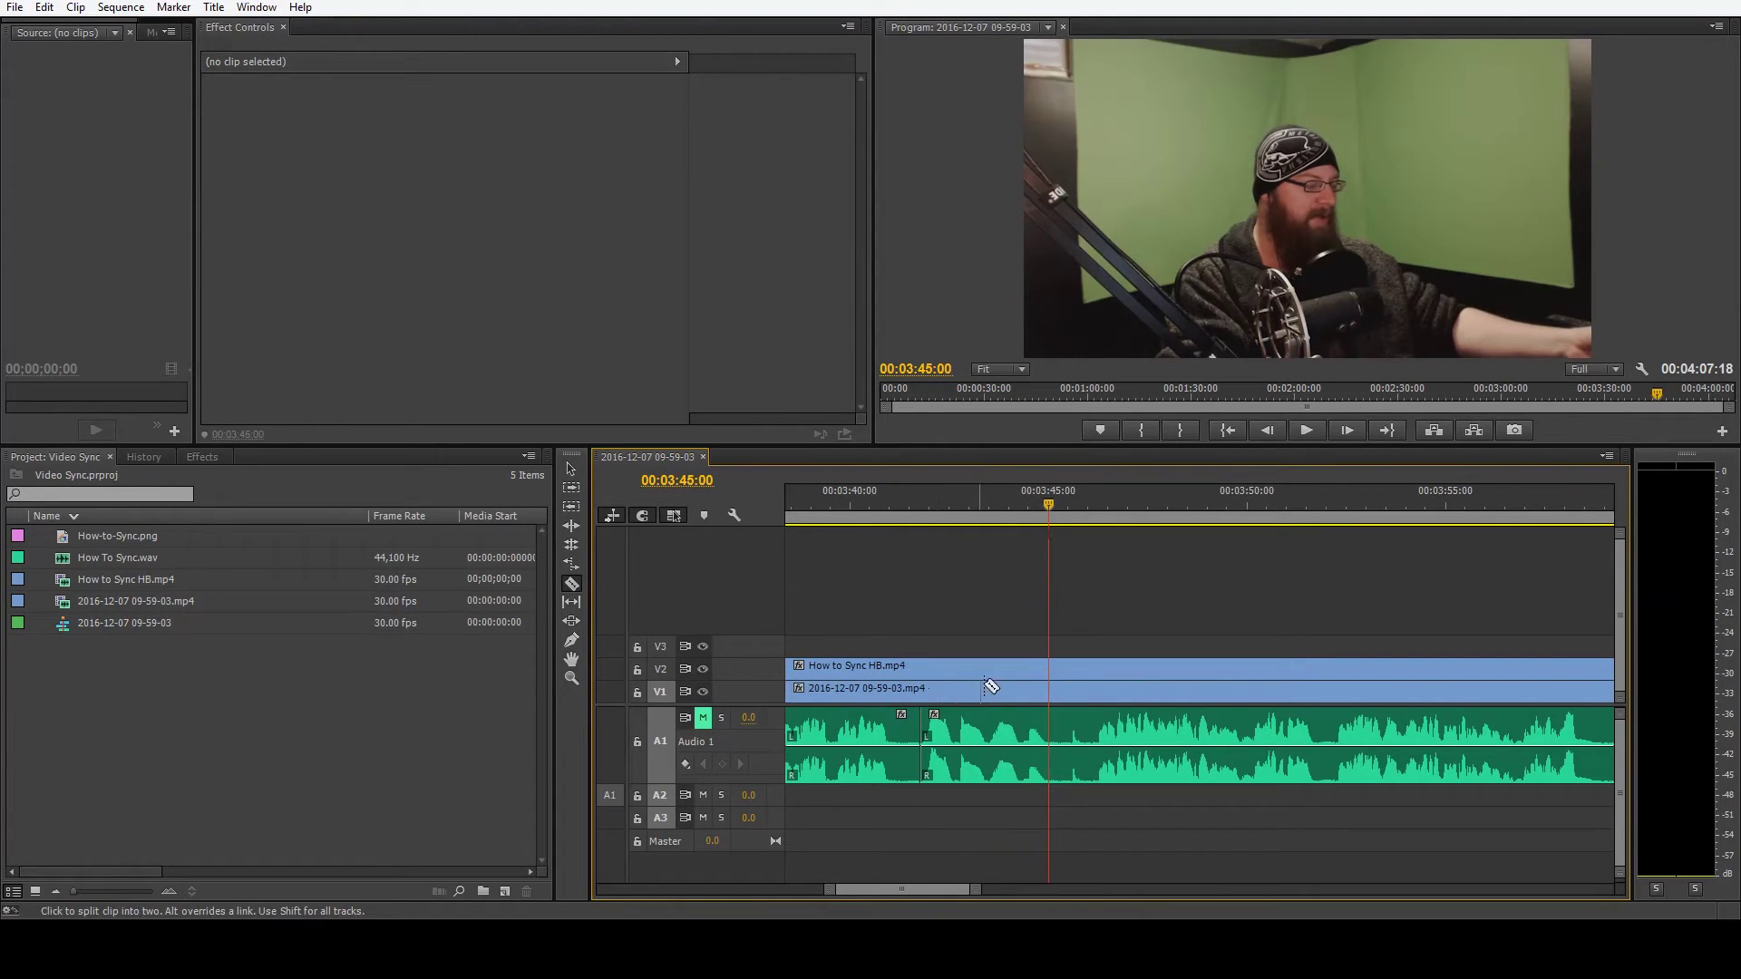
Step: Step to 03:09:11 and split the V2 webcam clip there
key("minus")
left_click_drag(1057, 502, 972, 548)
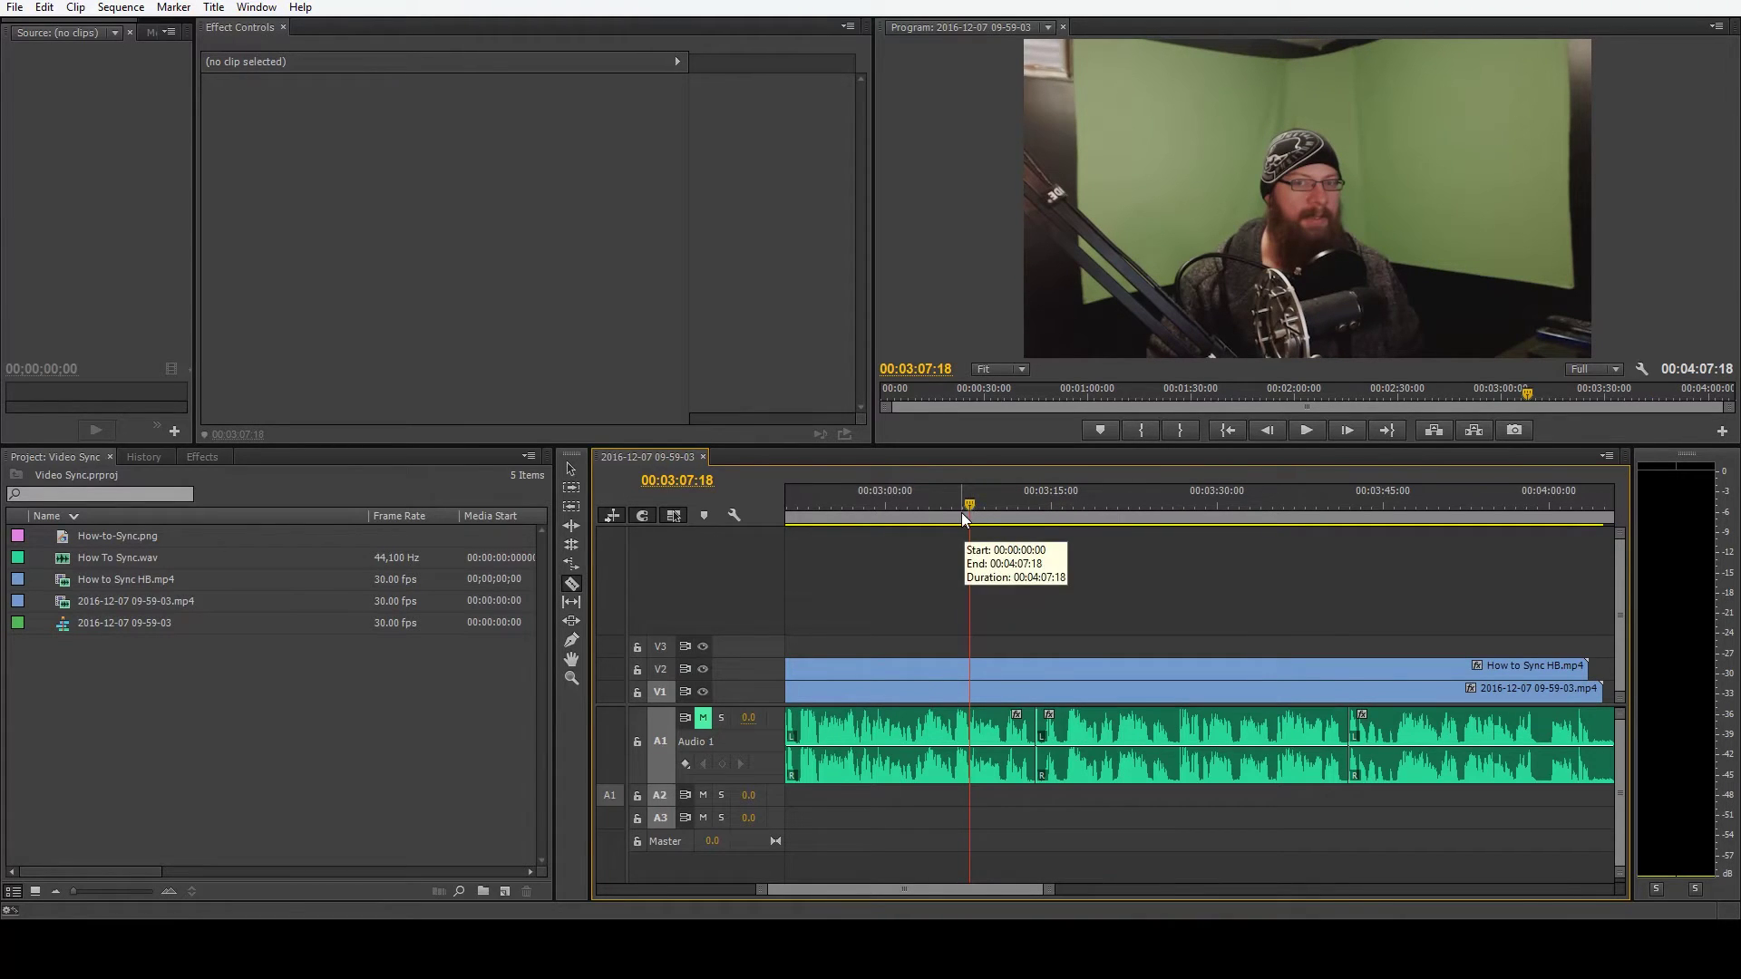
left_click_drag(970, 505, 984, 513)
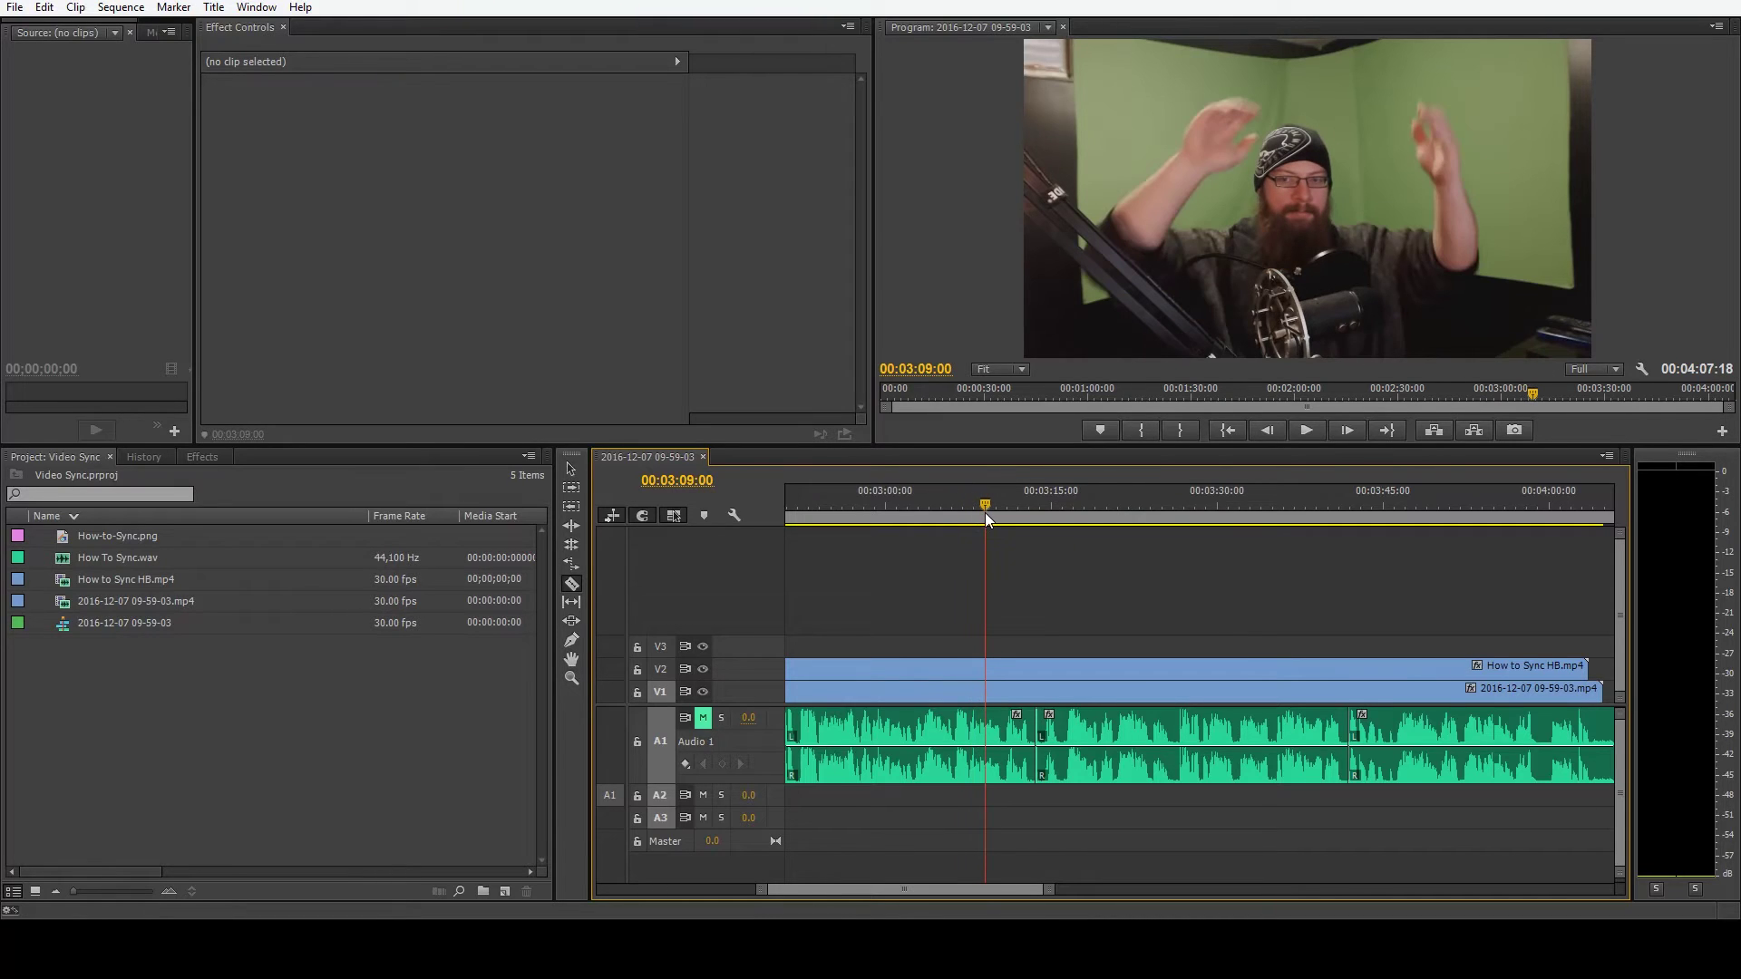
key("Right")
key("Right")
key("Right")
key("Right")
key("Right")
key("Right")
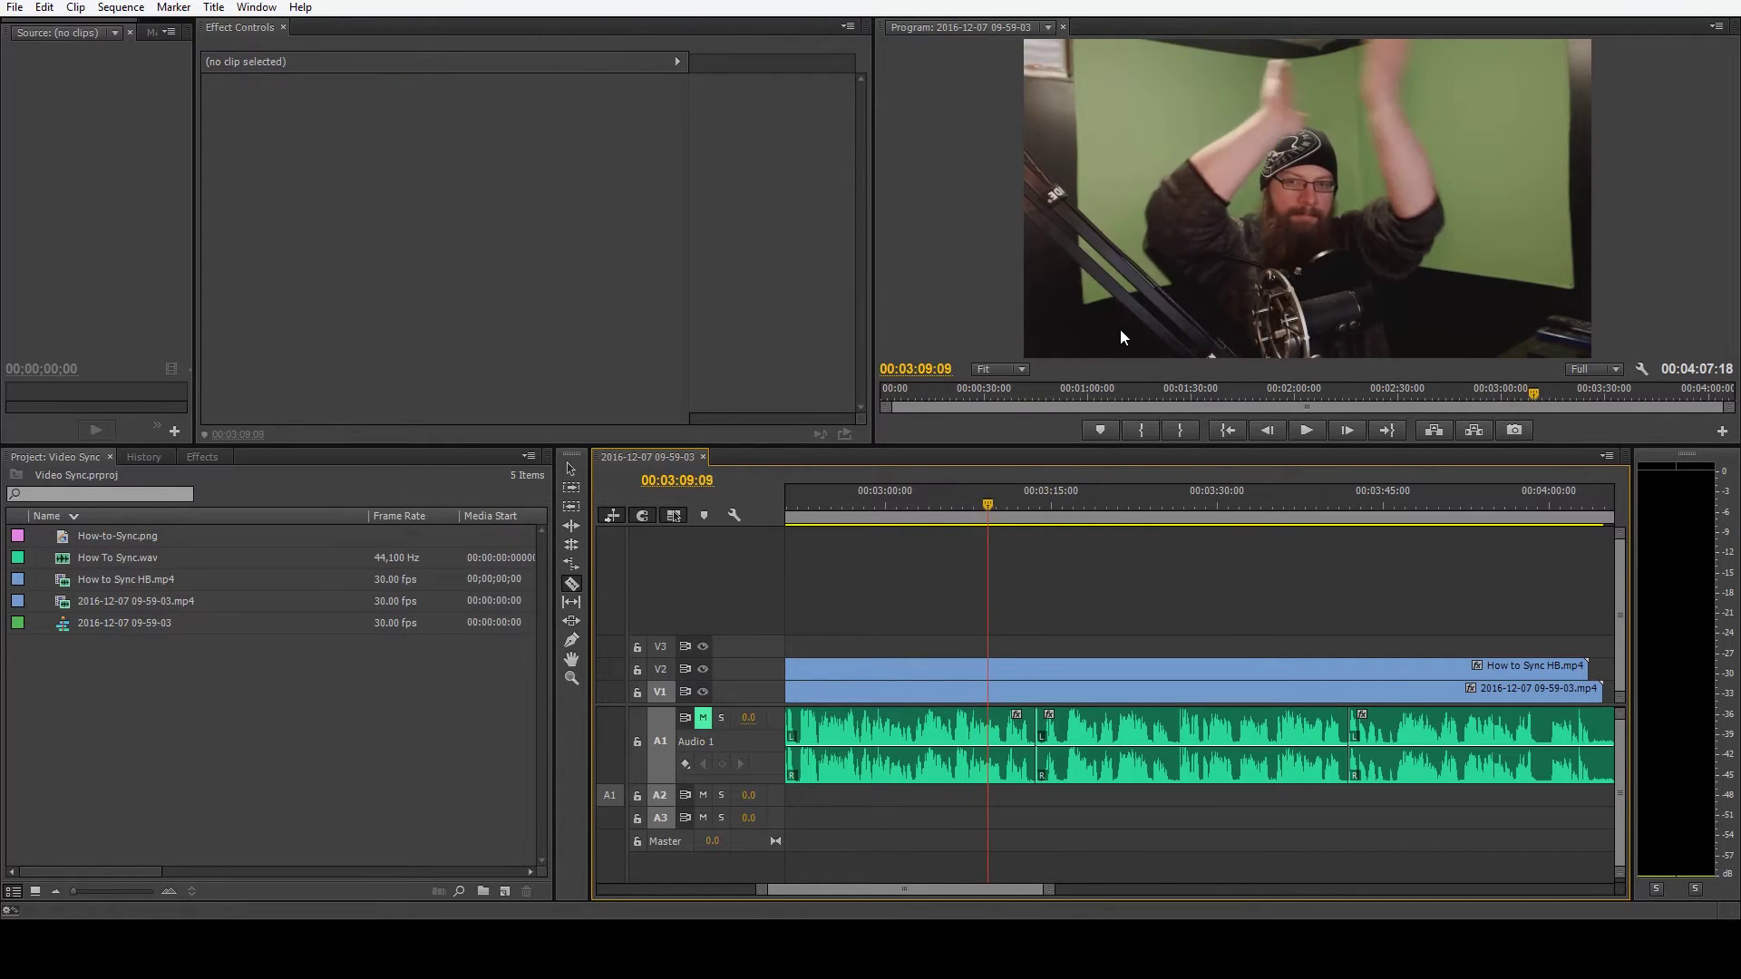
key("Right")
key("Right")
key("Right")
key("Right")
key("Right")
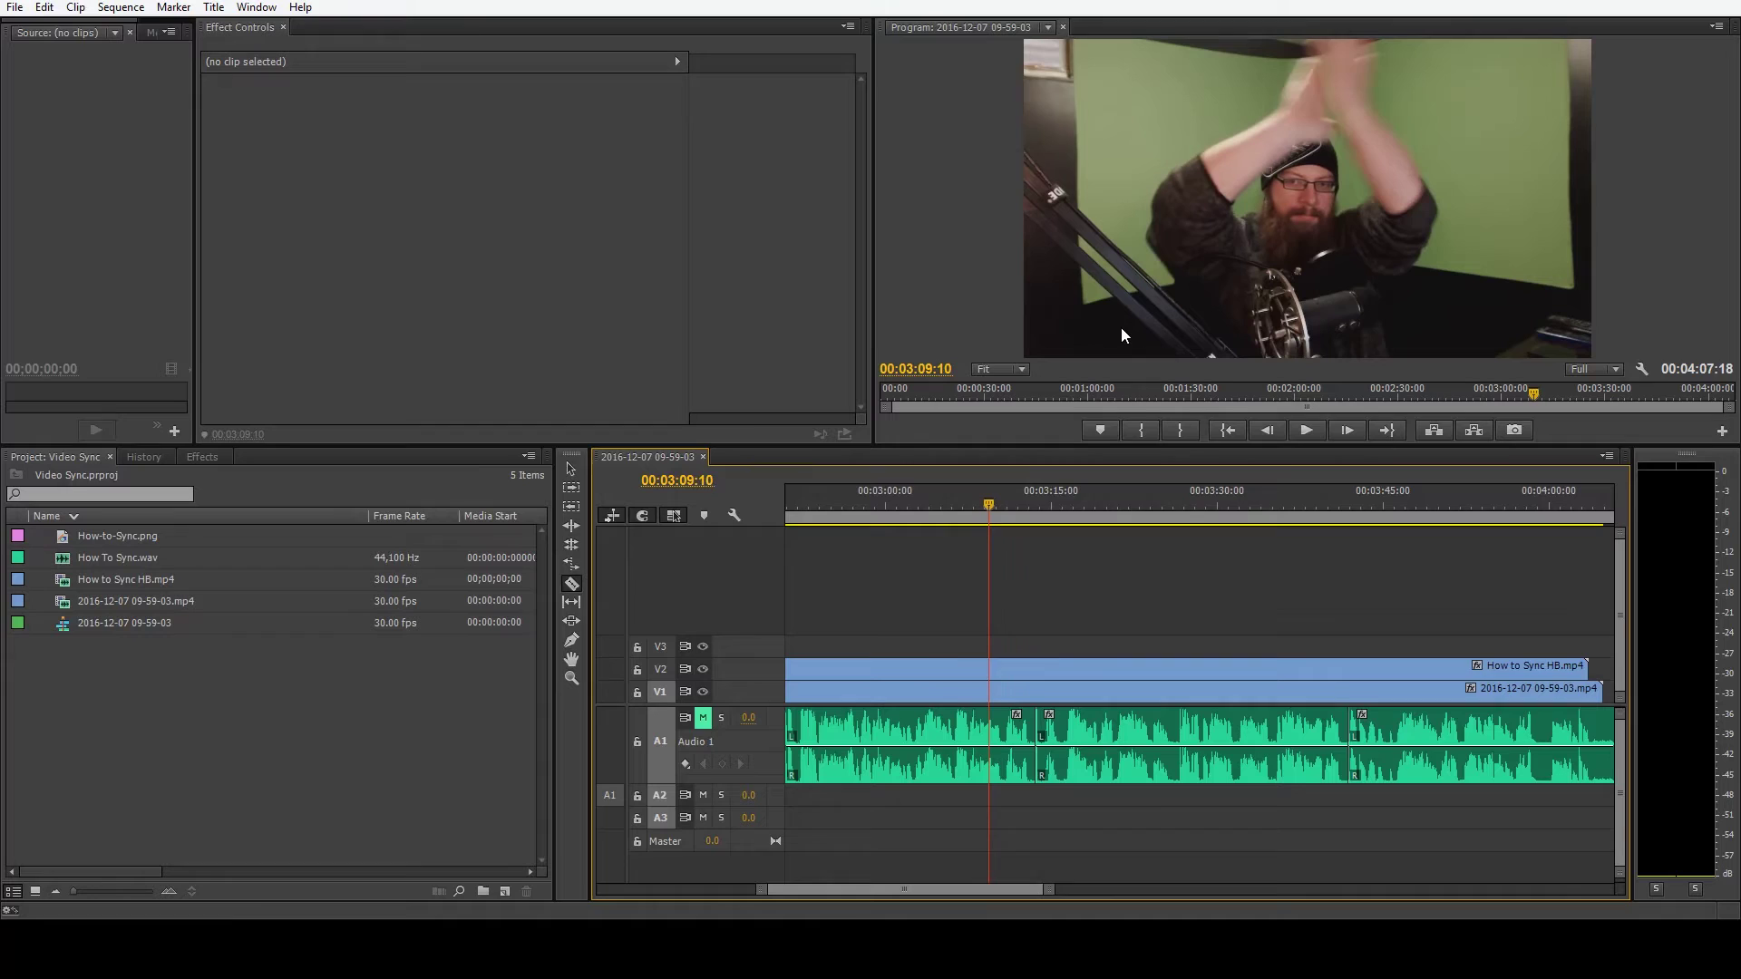
left_click(989, 668)
Step: Slide the webcam pieces right so the earlier piece closes the gap
key("v")
left_click_drag(1074, 667, 1122, 667)
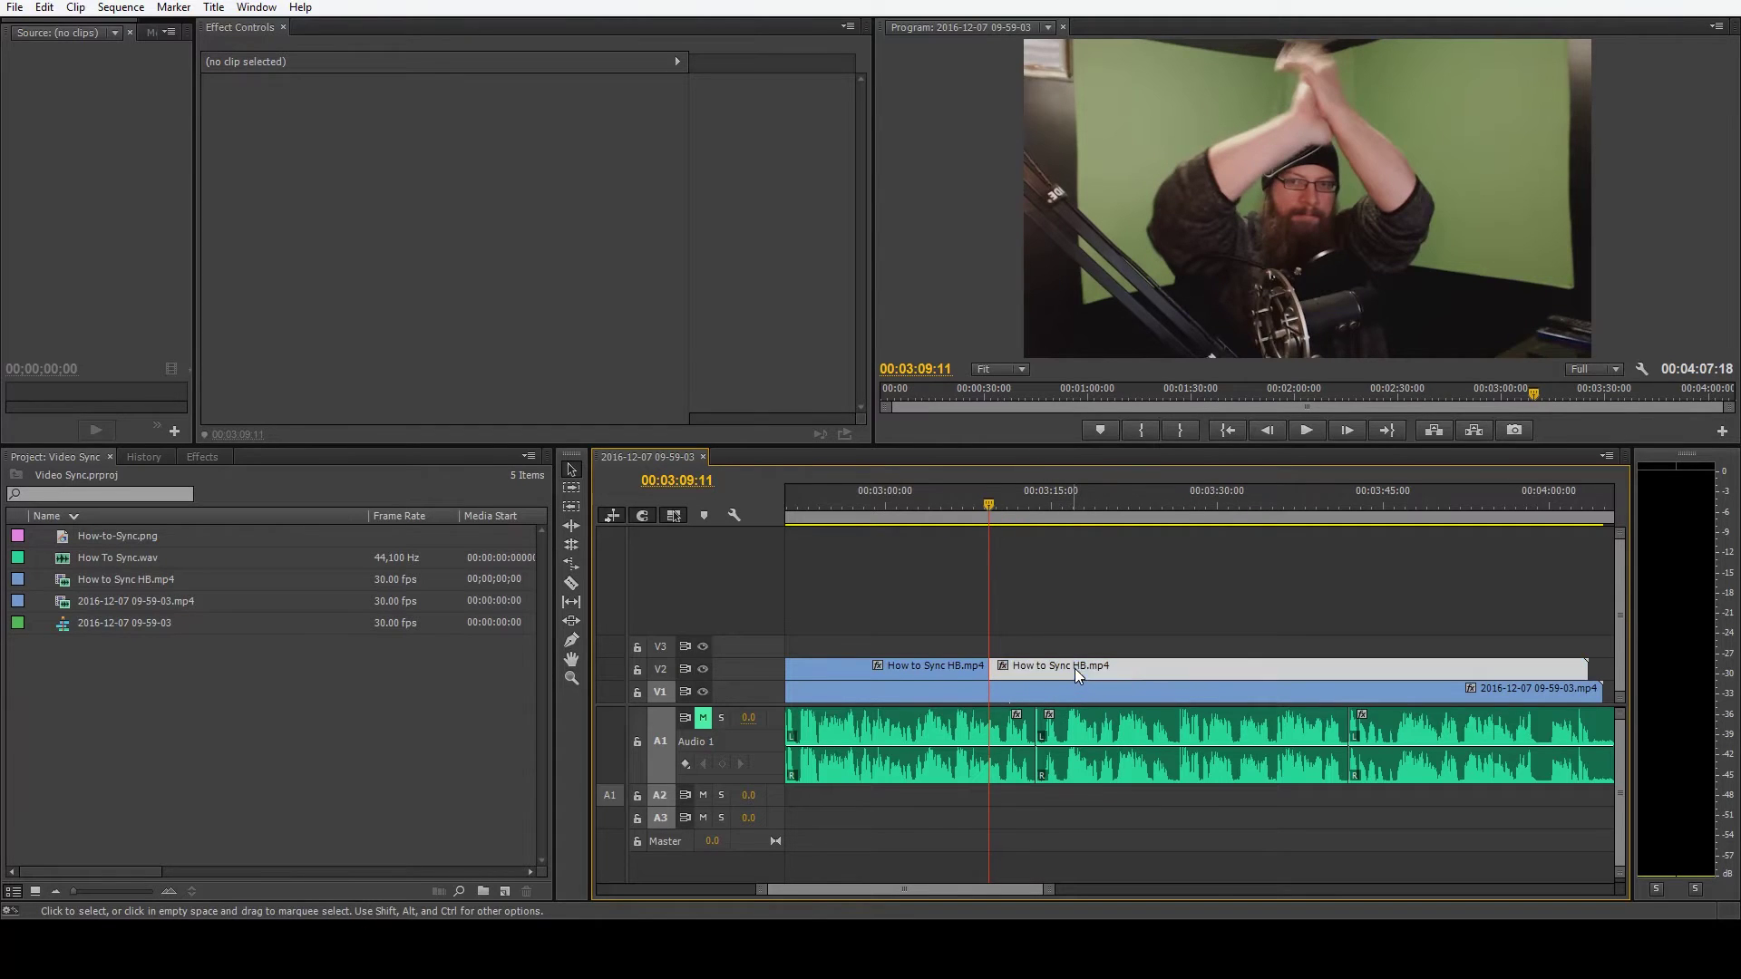
left_click_drag(957, 678, 1005, 678)
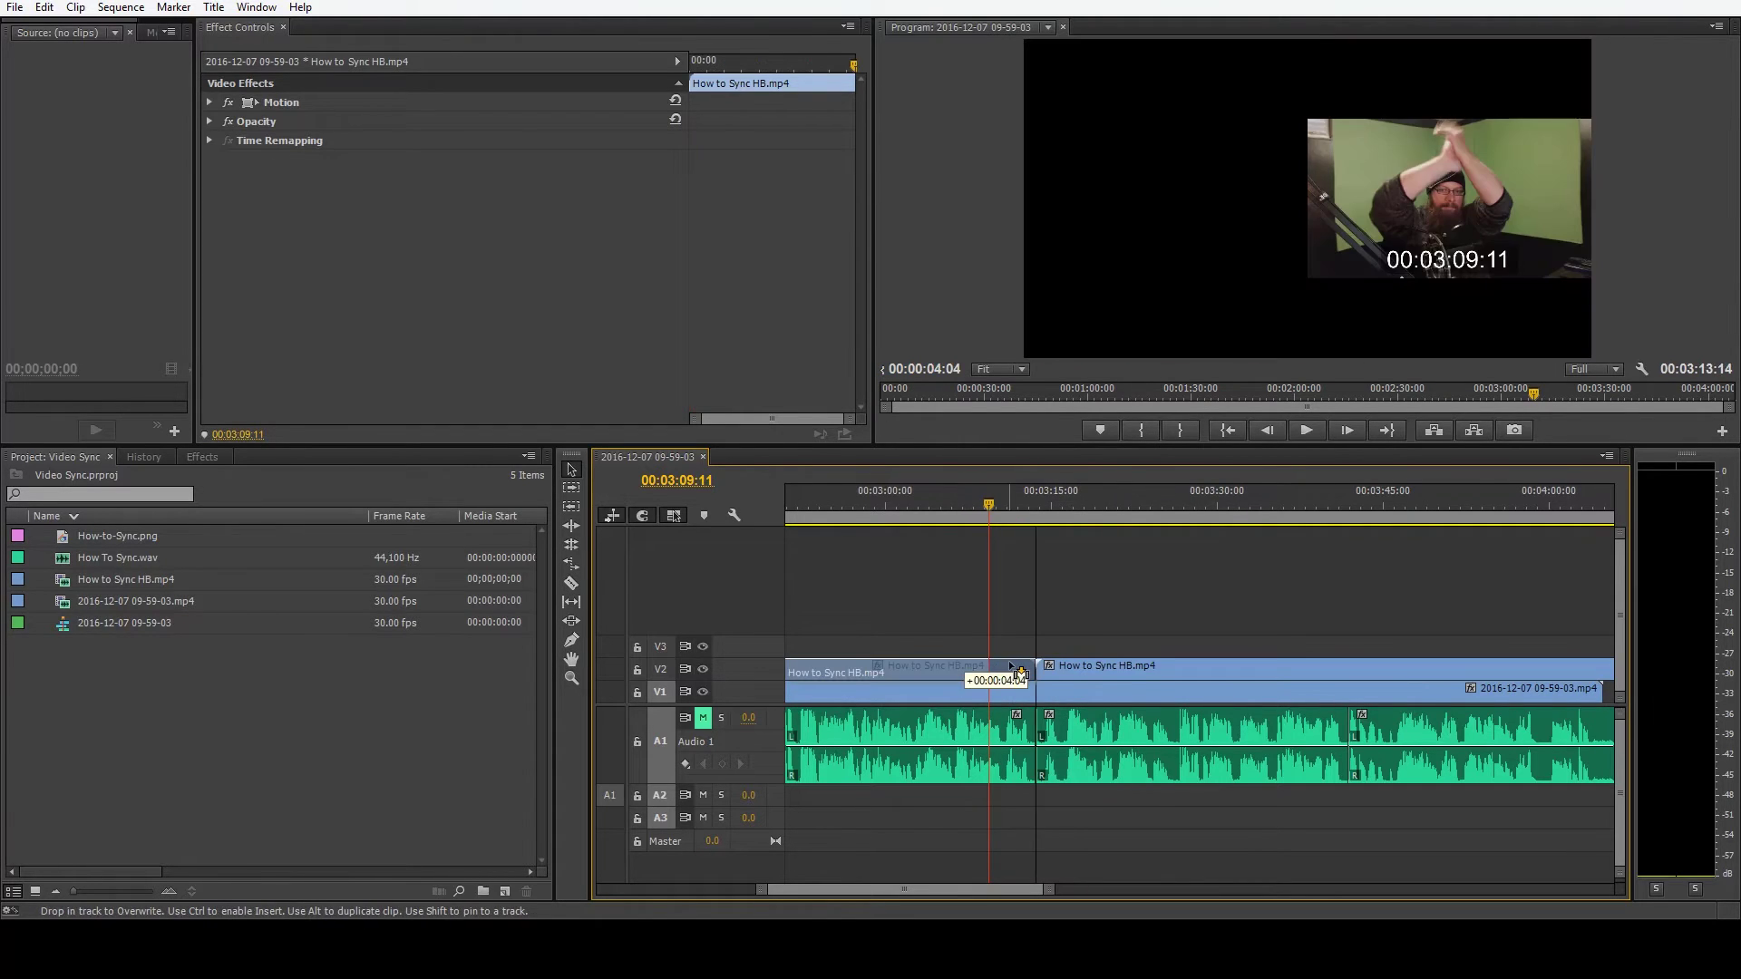
Step: Play back around 03:13 and 03:41 to check the webcam sync
left_click(1031, 491)
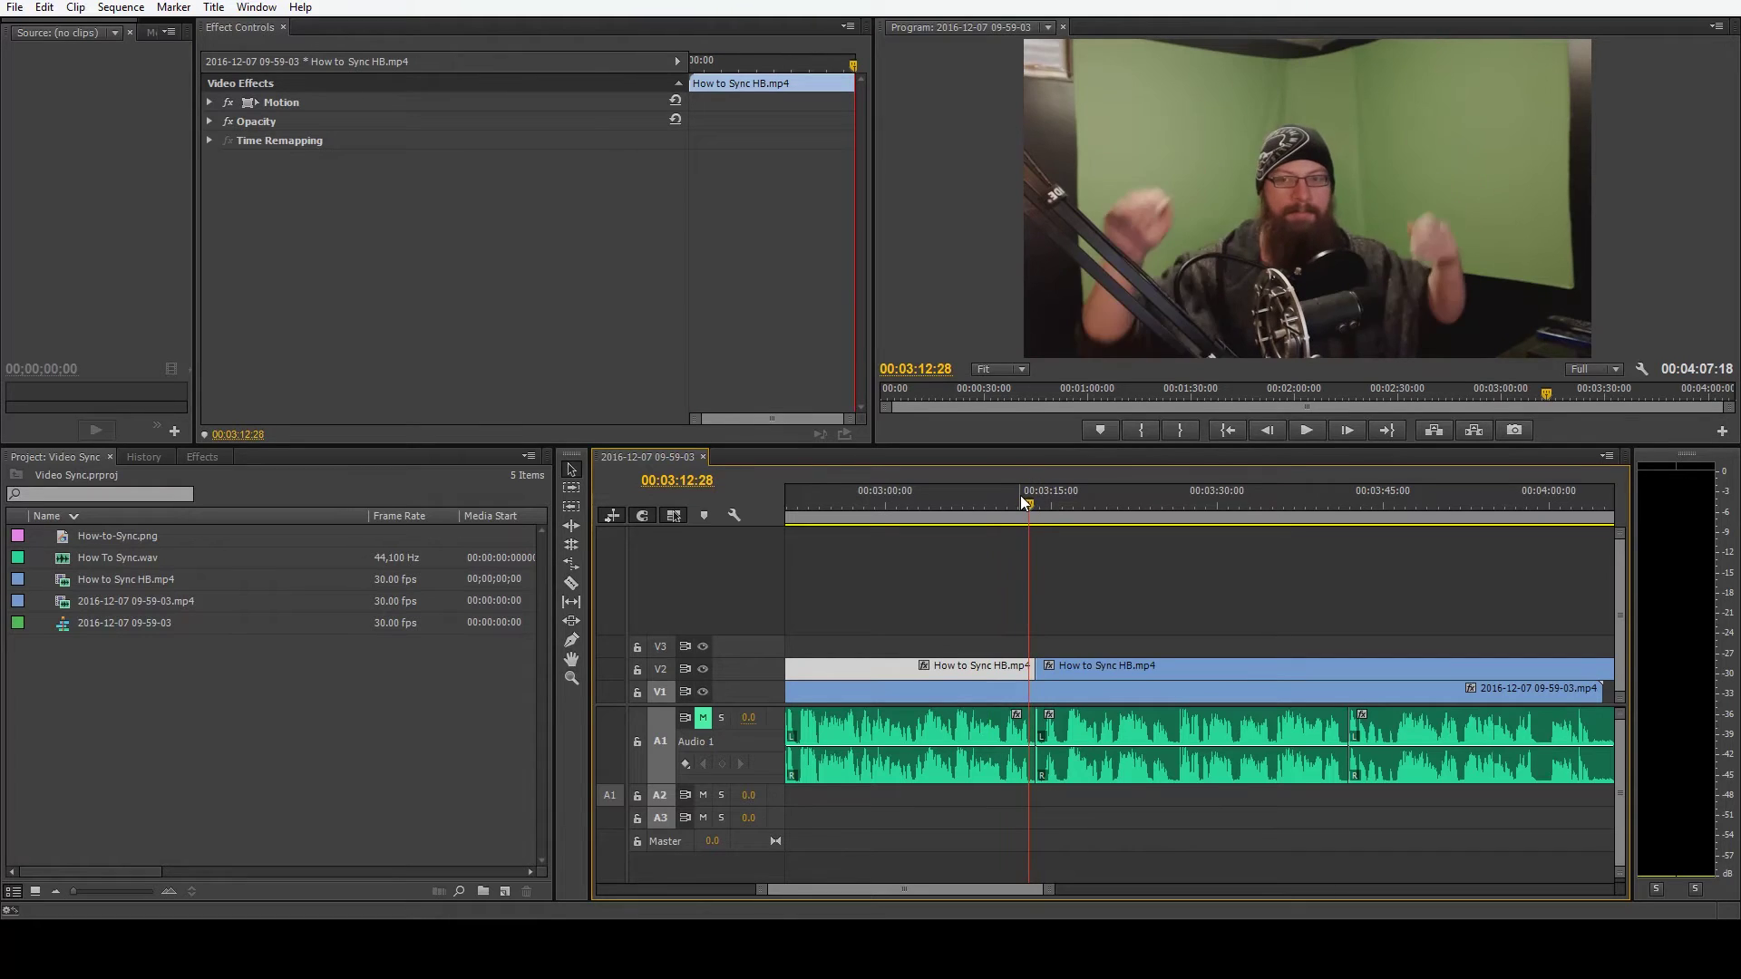
key("space")
key("space")
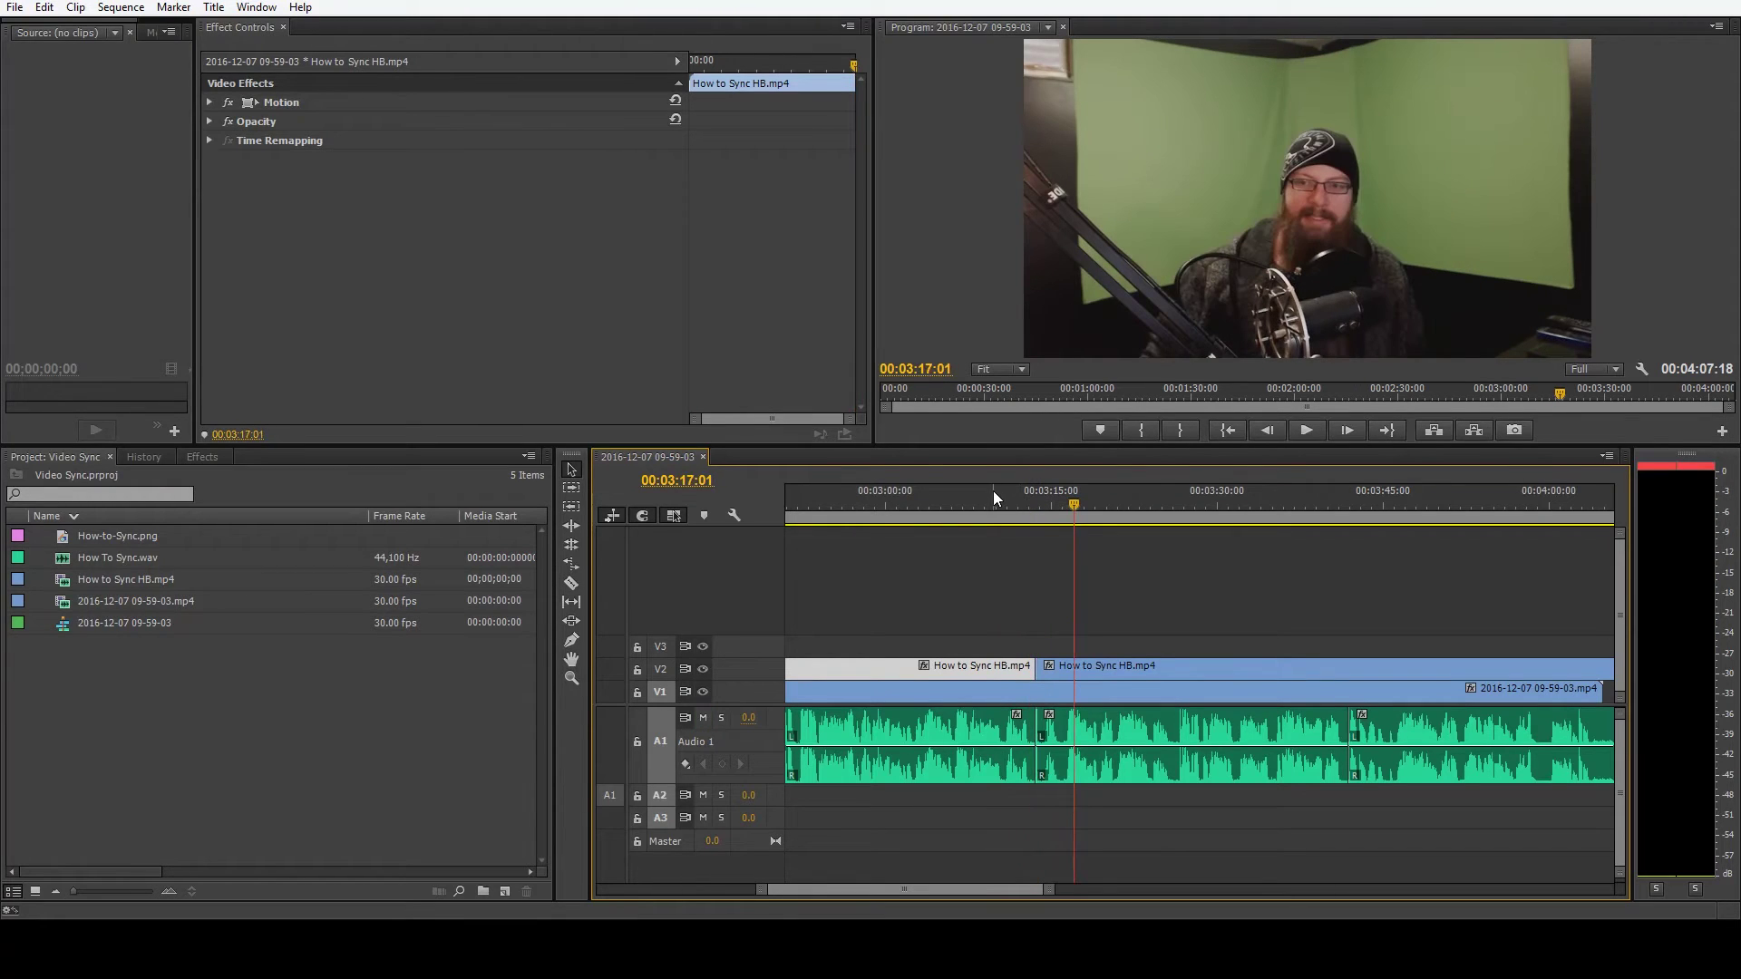
scroll(985, 895, "down", 2)
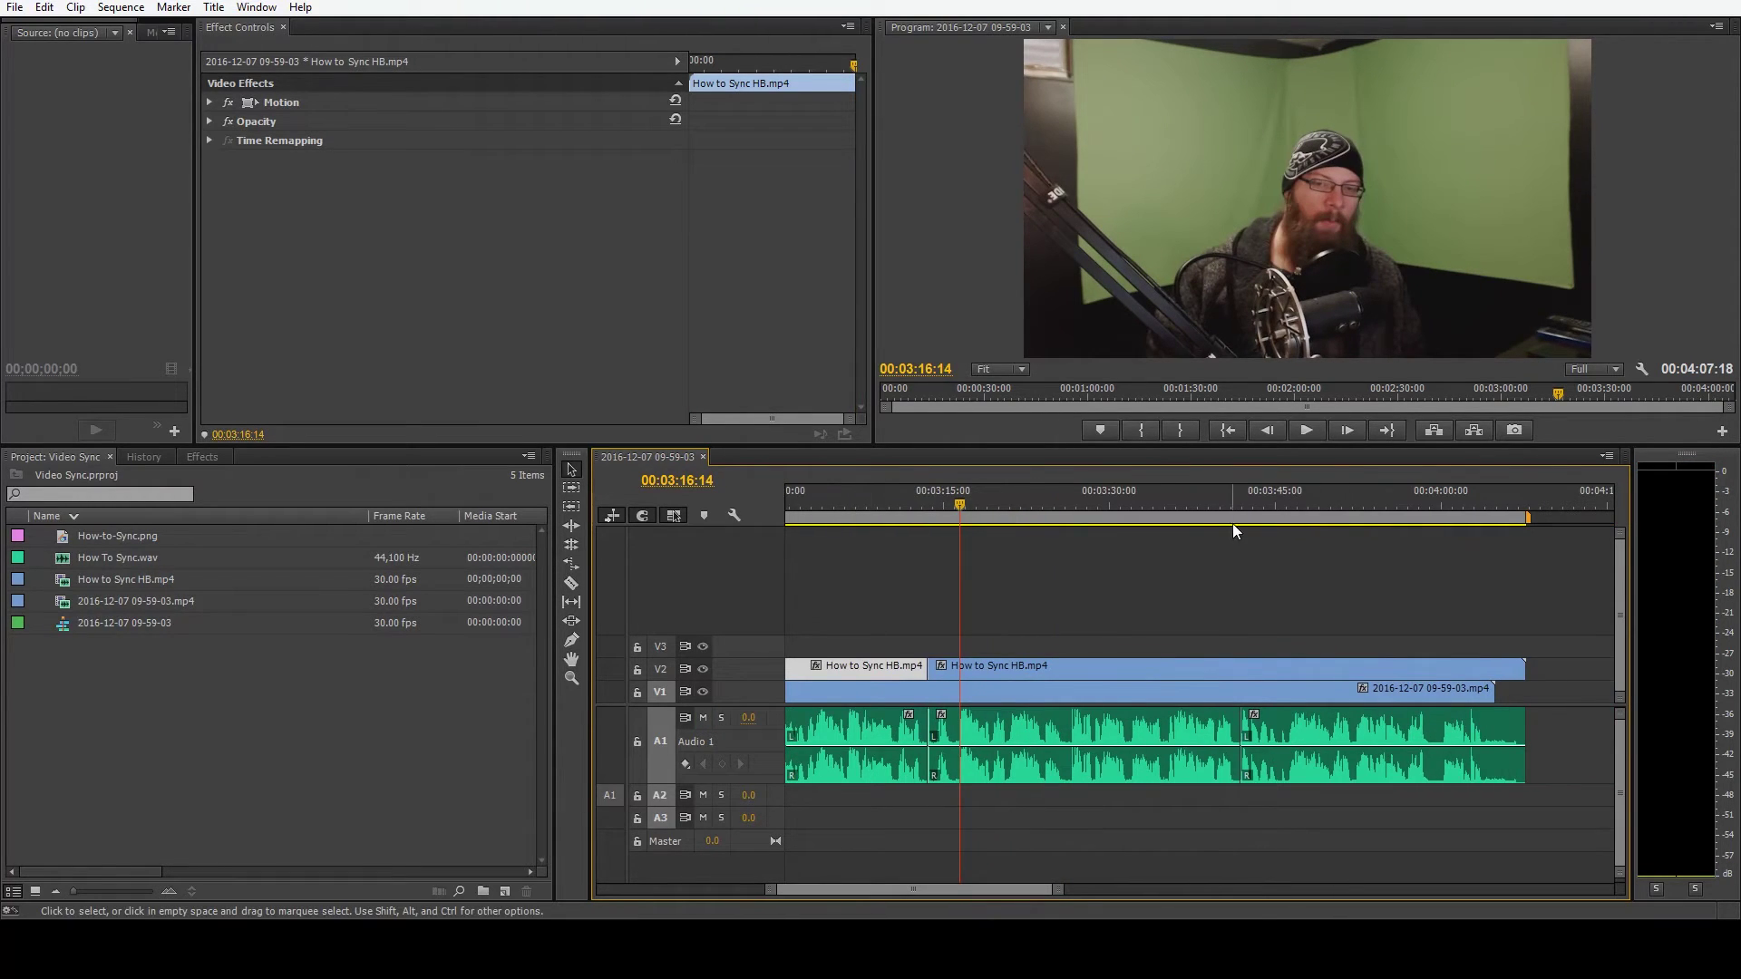
left_click(1238, 499)
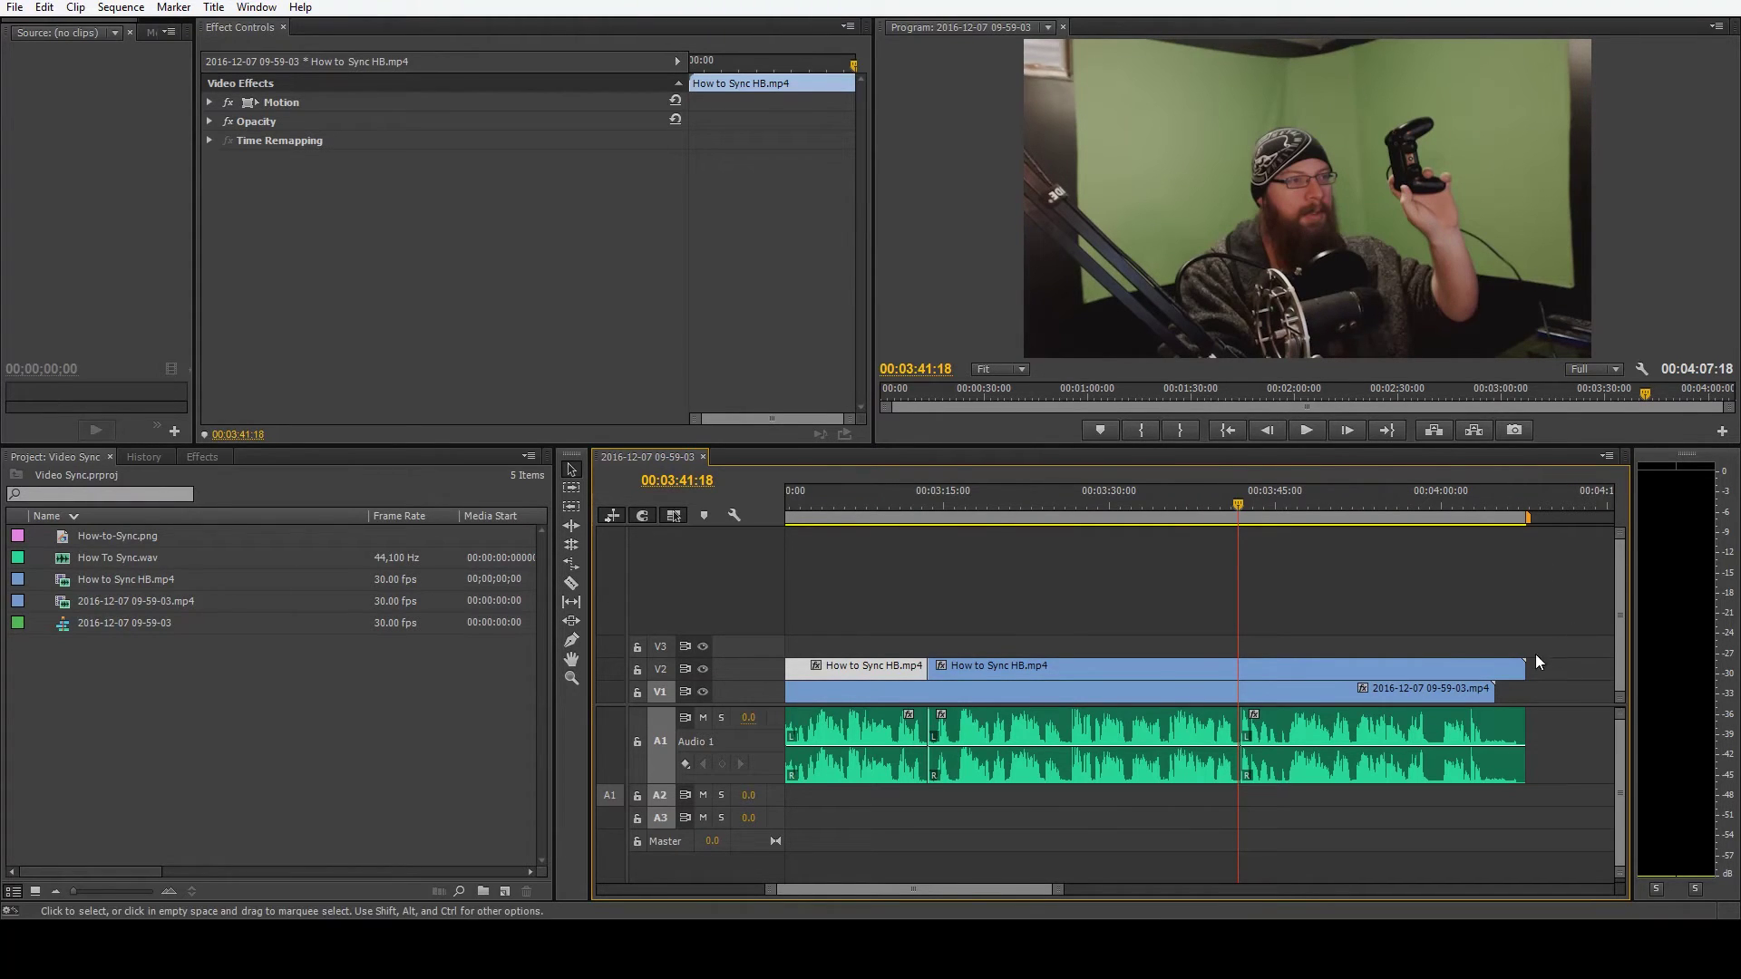
key("space")
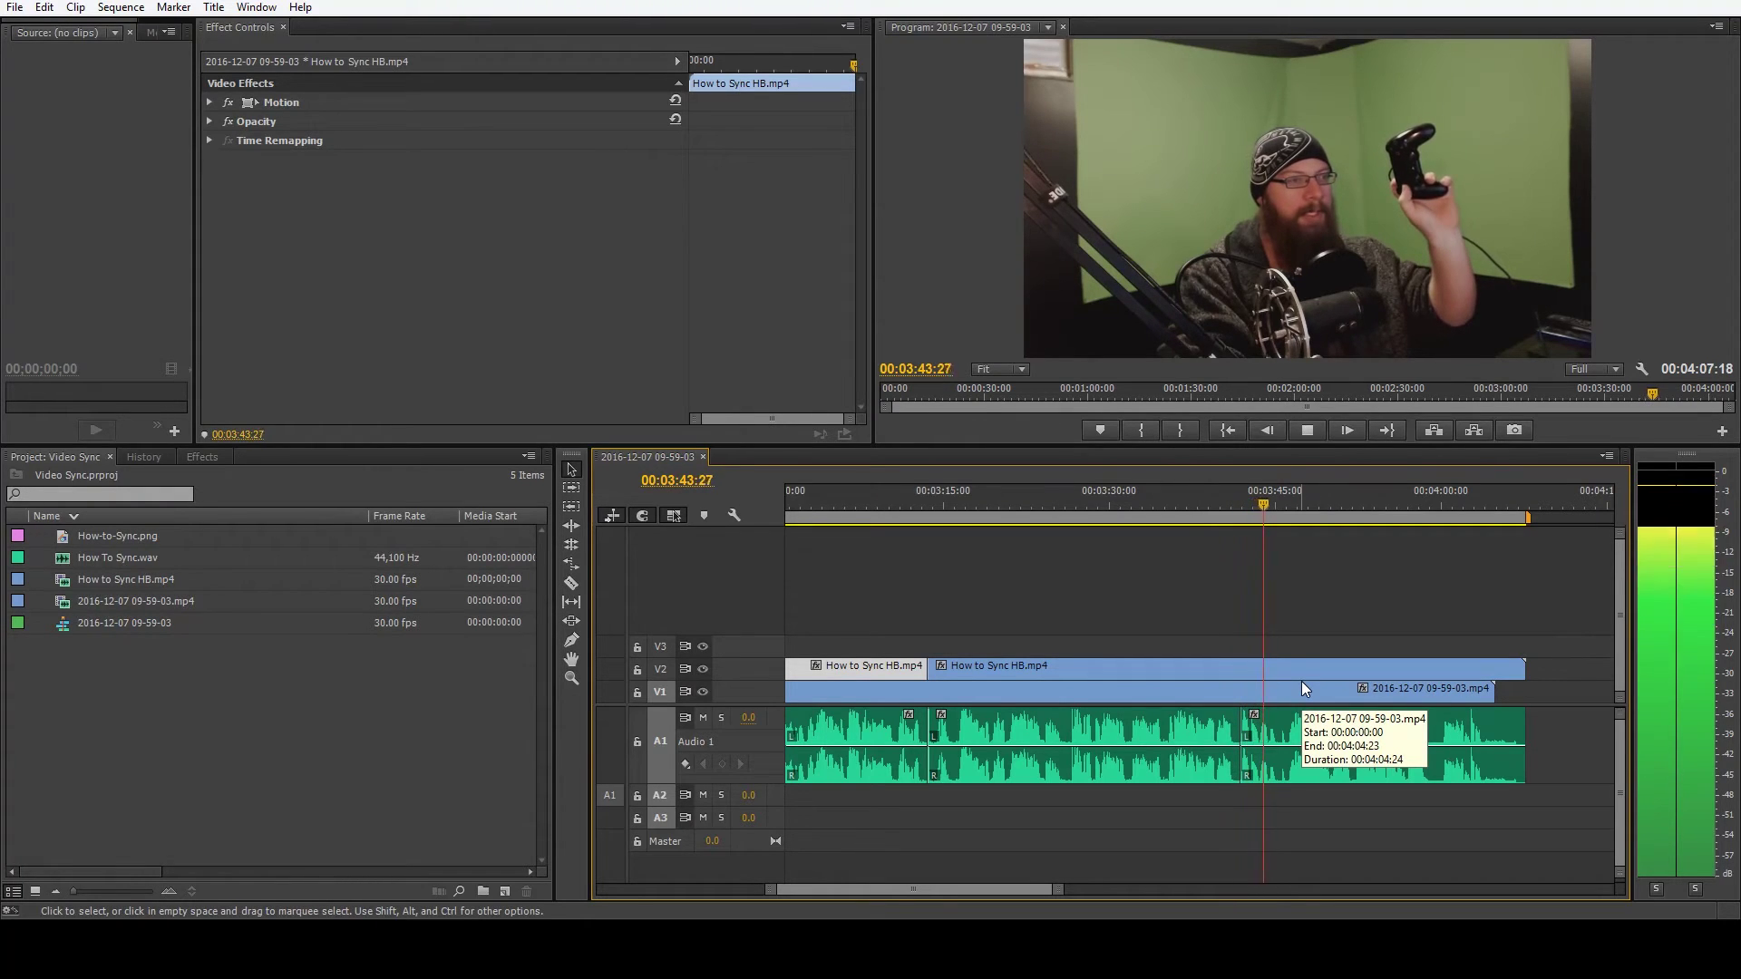
key("space")
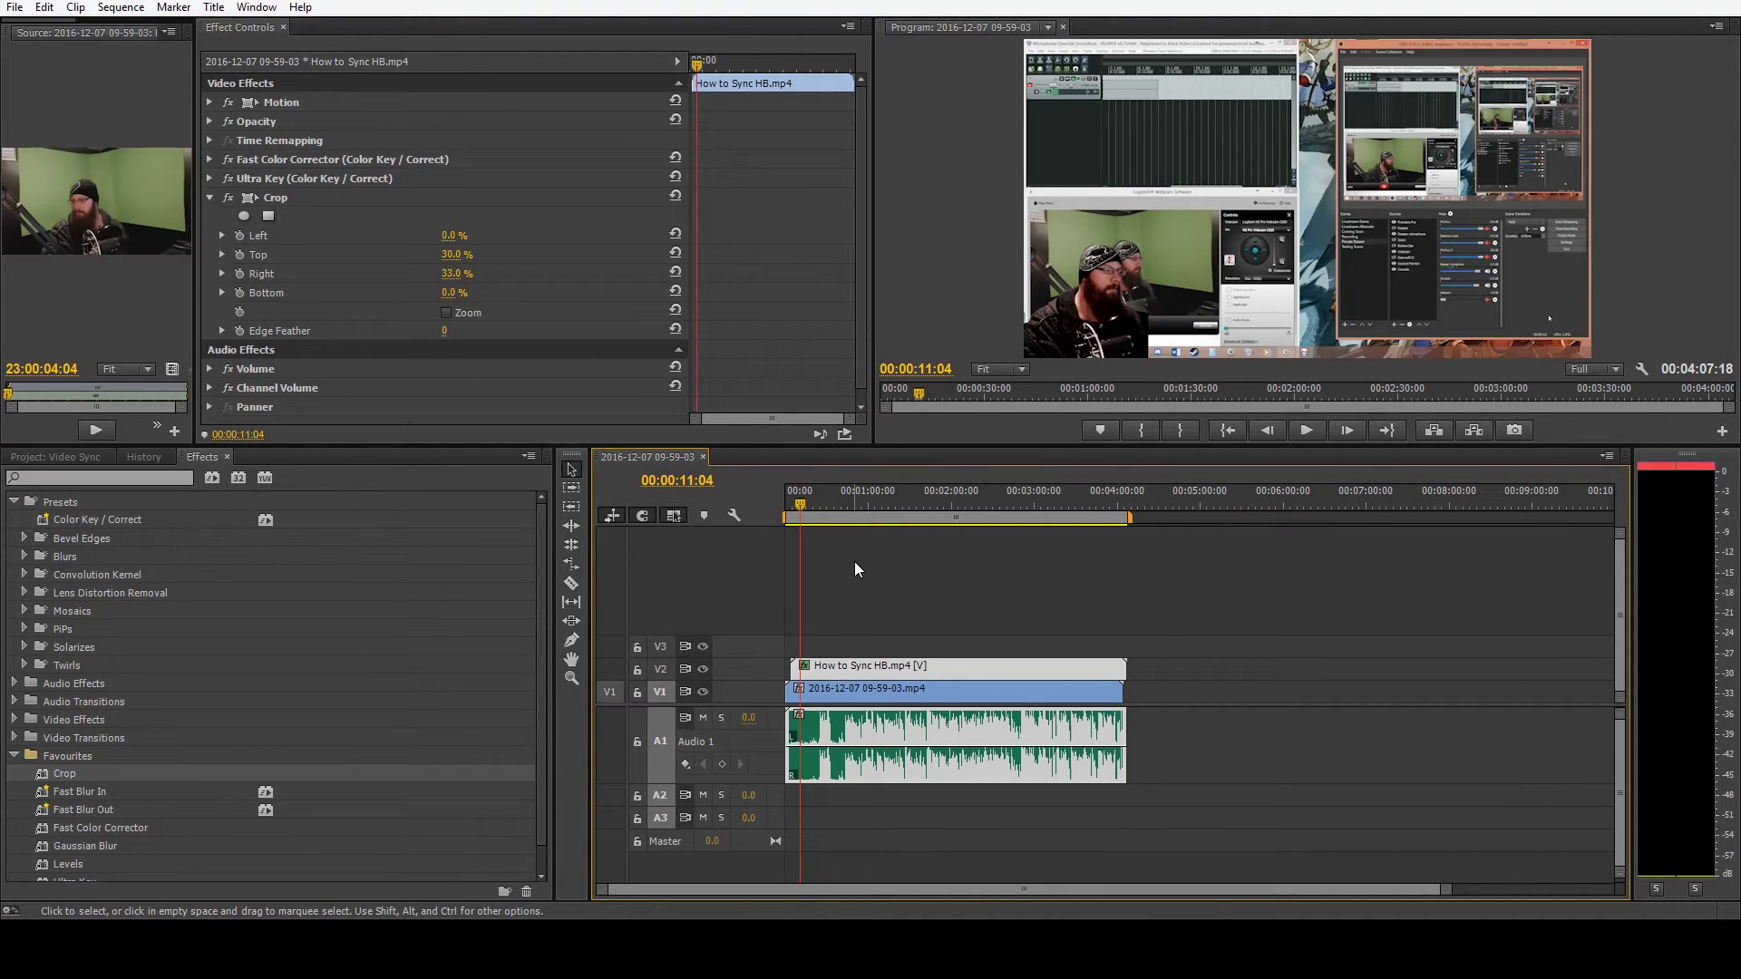
Step: Toggle the V2 webcam overlay, mute Audio 1, and scrub to about 03:37
left_click(709, 666)
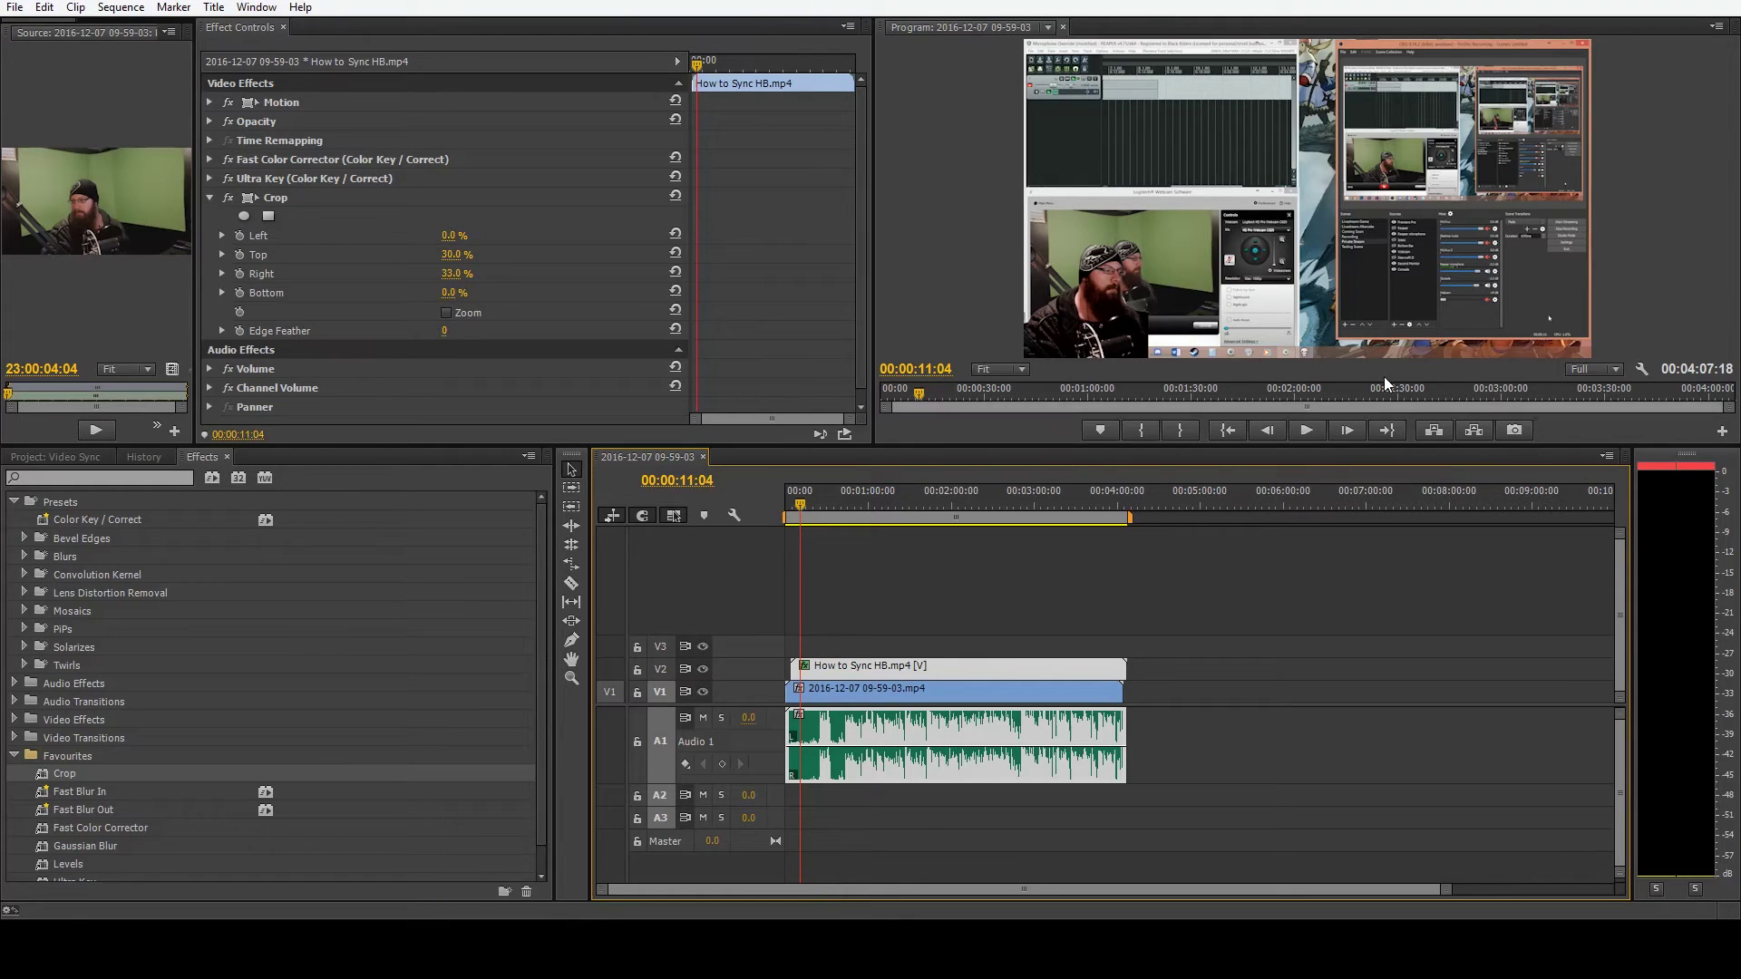
left_click(703, 717)
left_click_drag(1037, 504, 1093, 505)
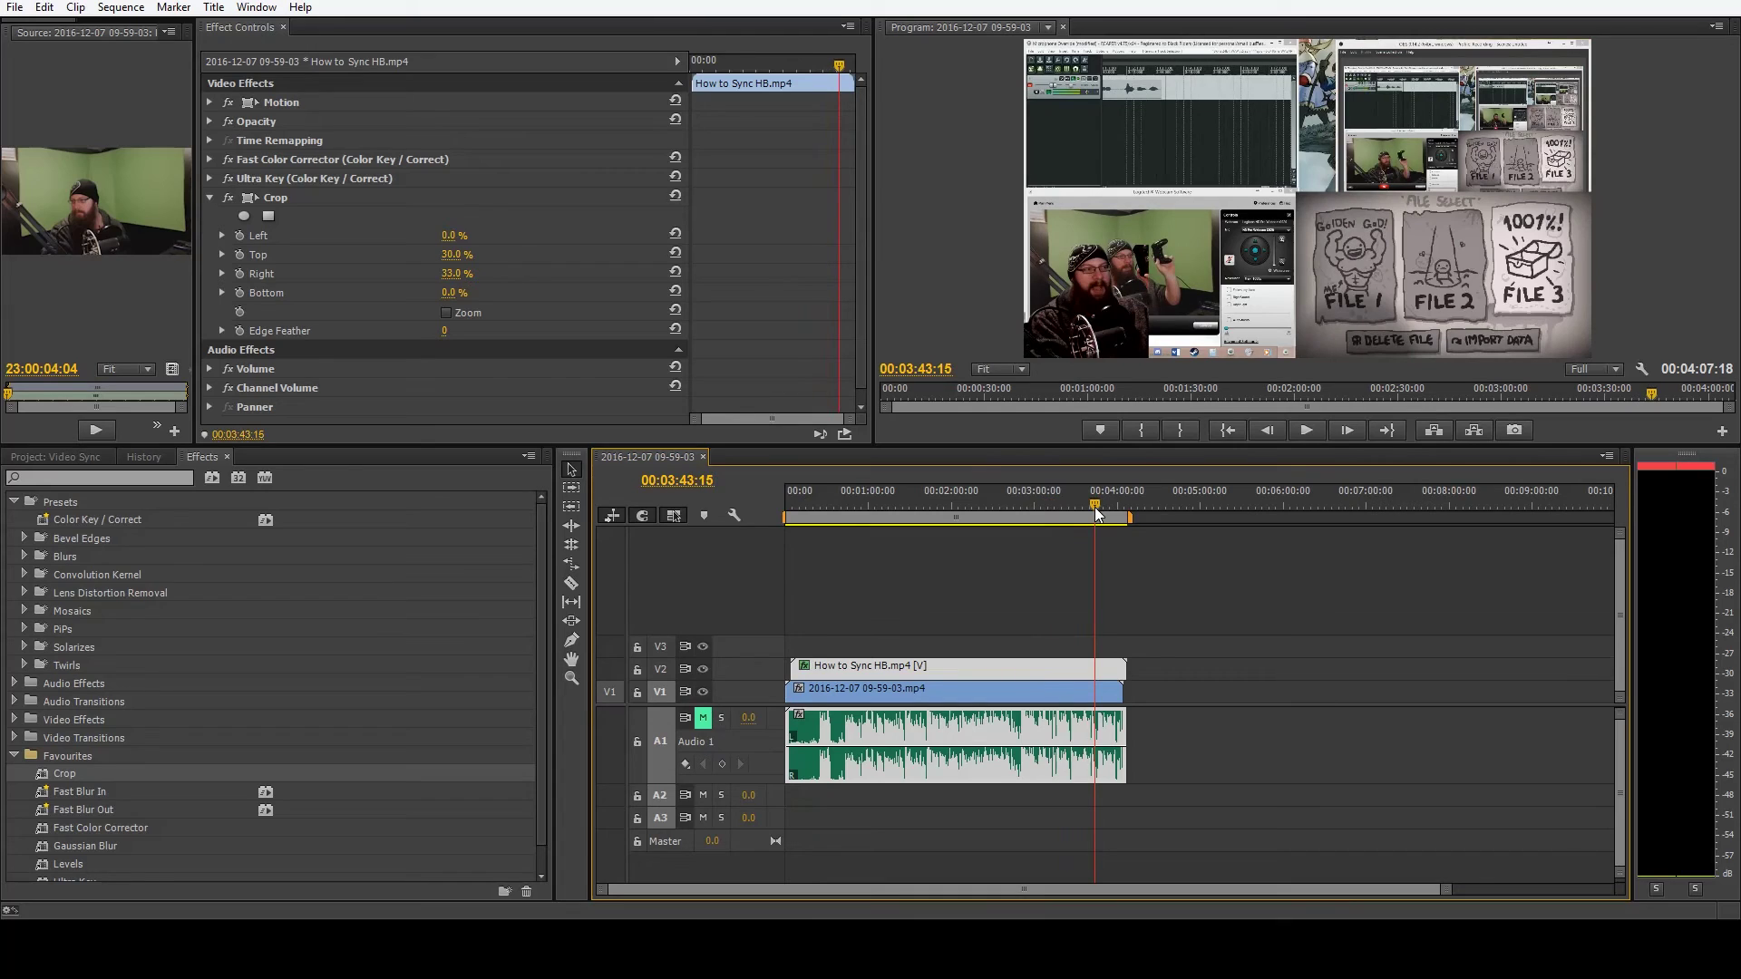
left_click_drag(1095, 508, 1085, 513)
Step: Review the composite around 03:37 with J/K/L and frame steps, then zoom in
key("j")
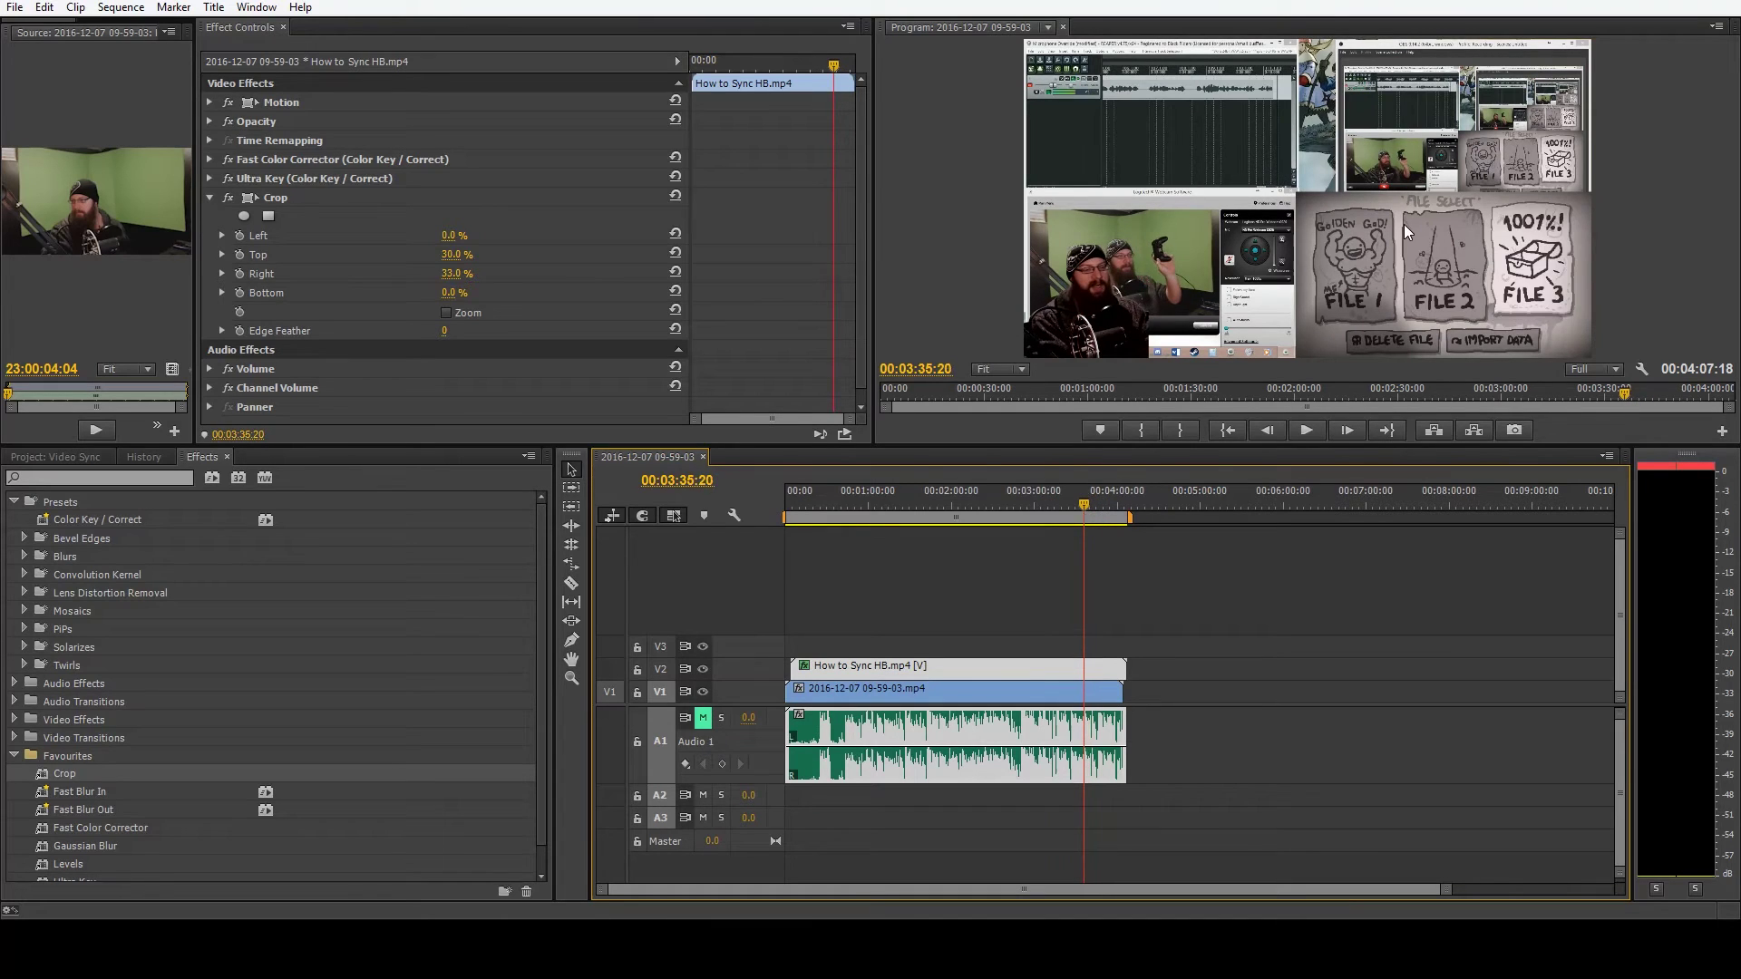
key("l")
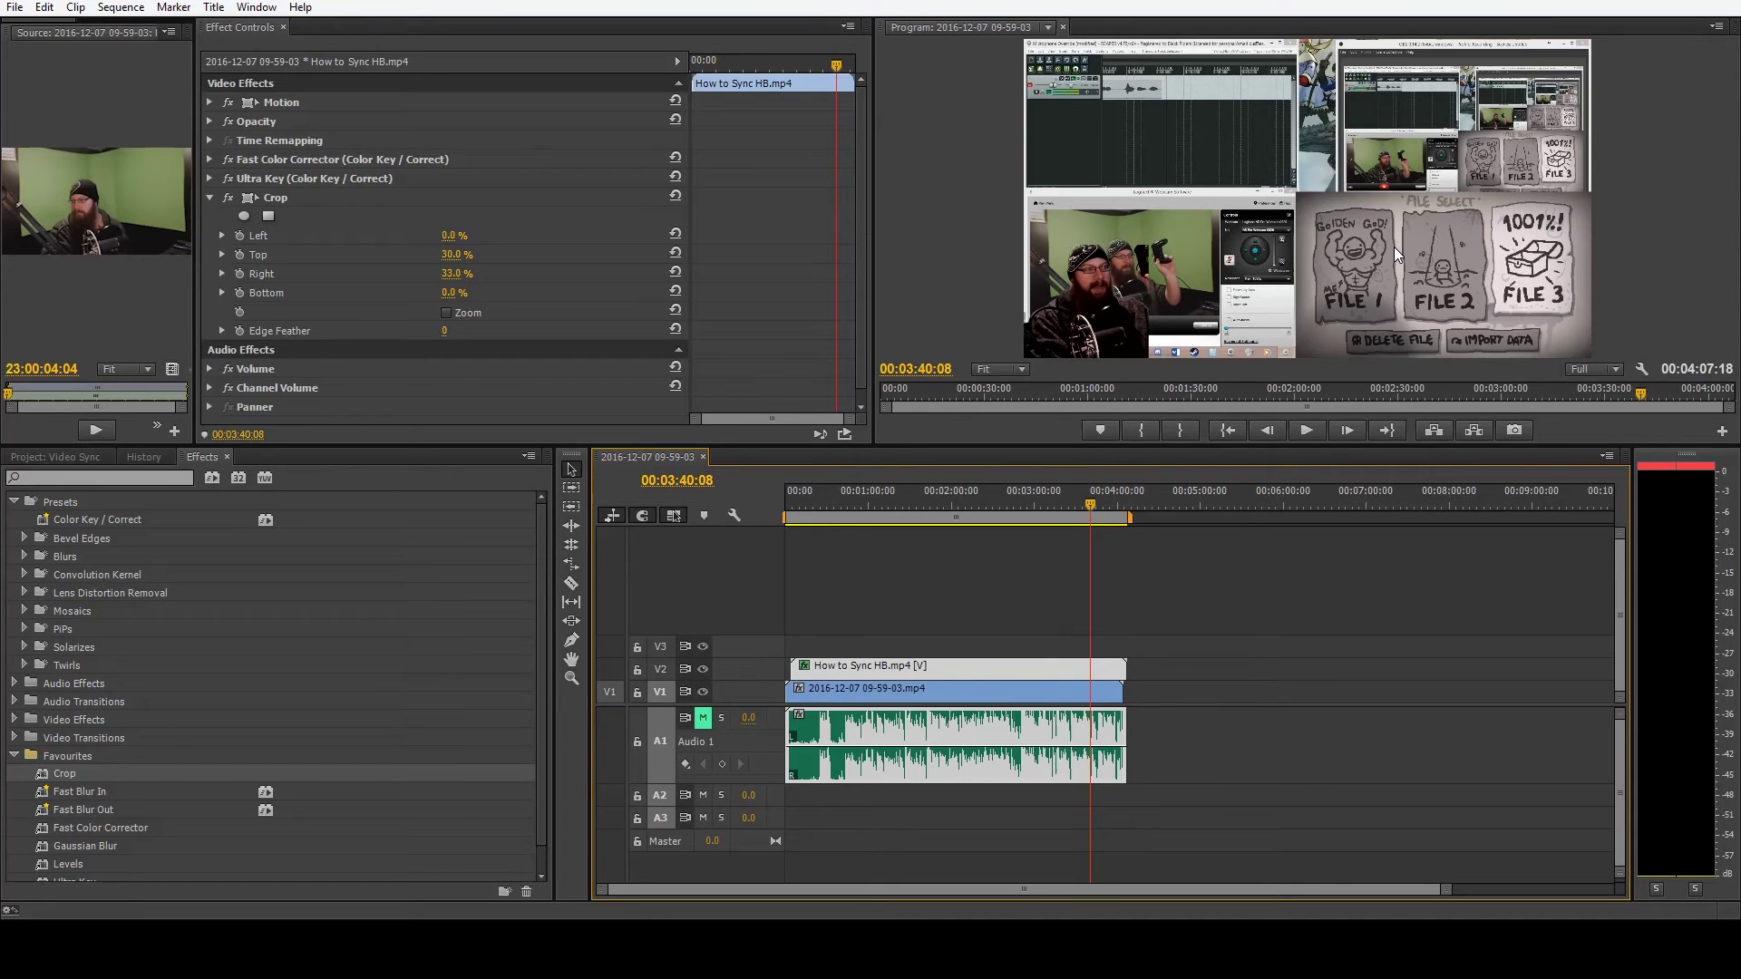
key("j")
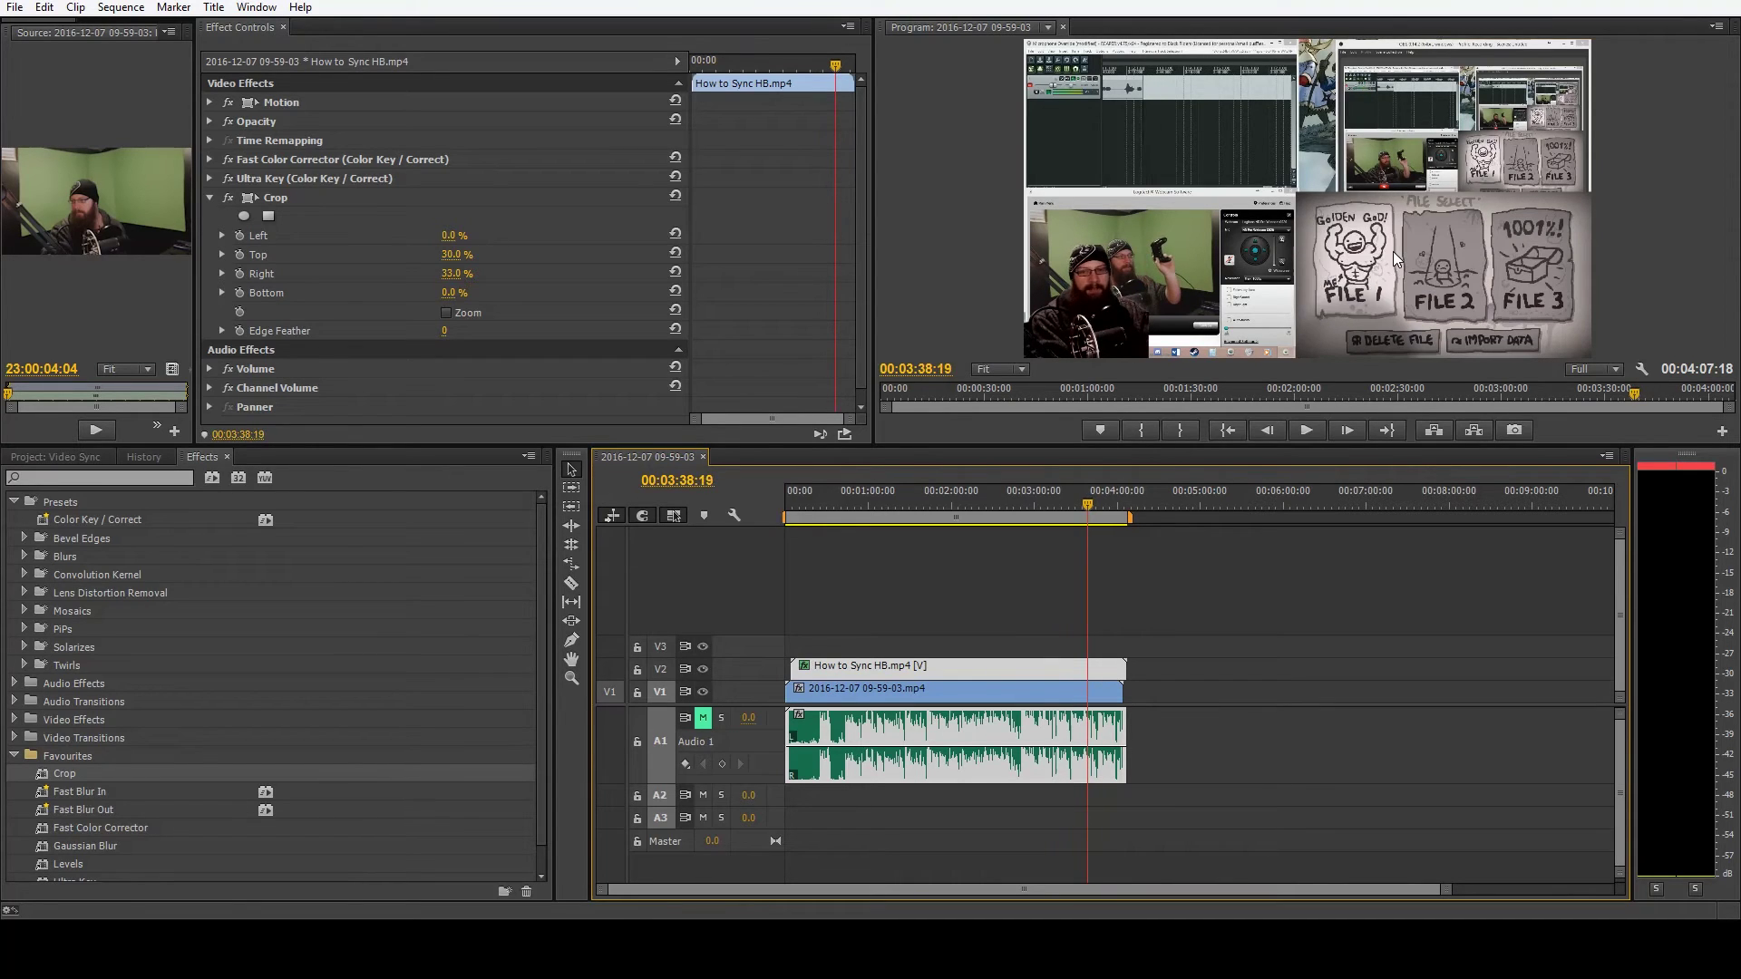
key("k")
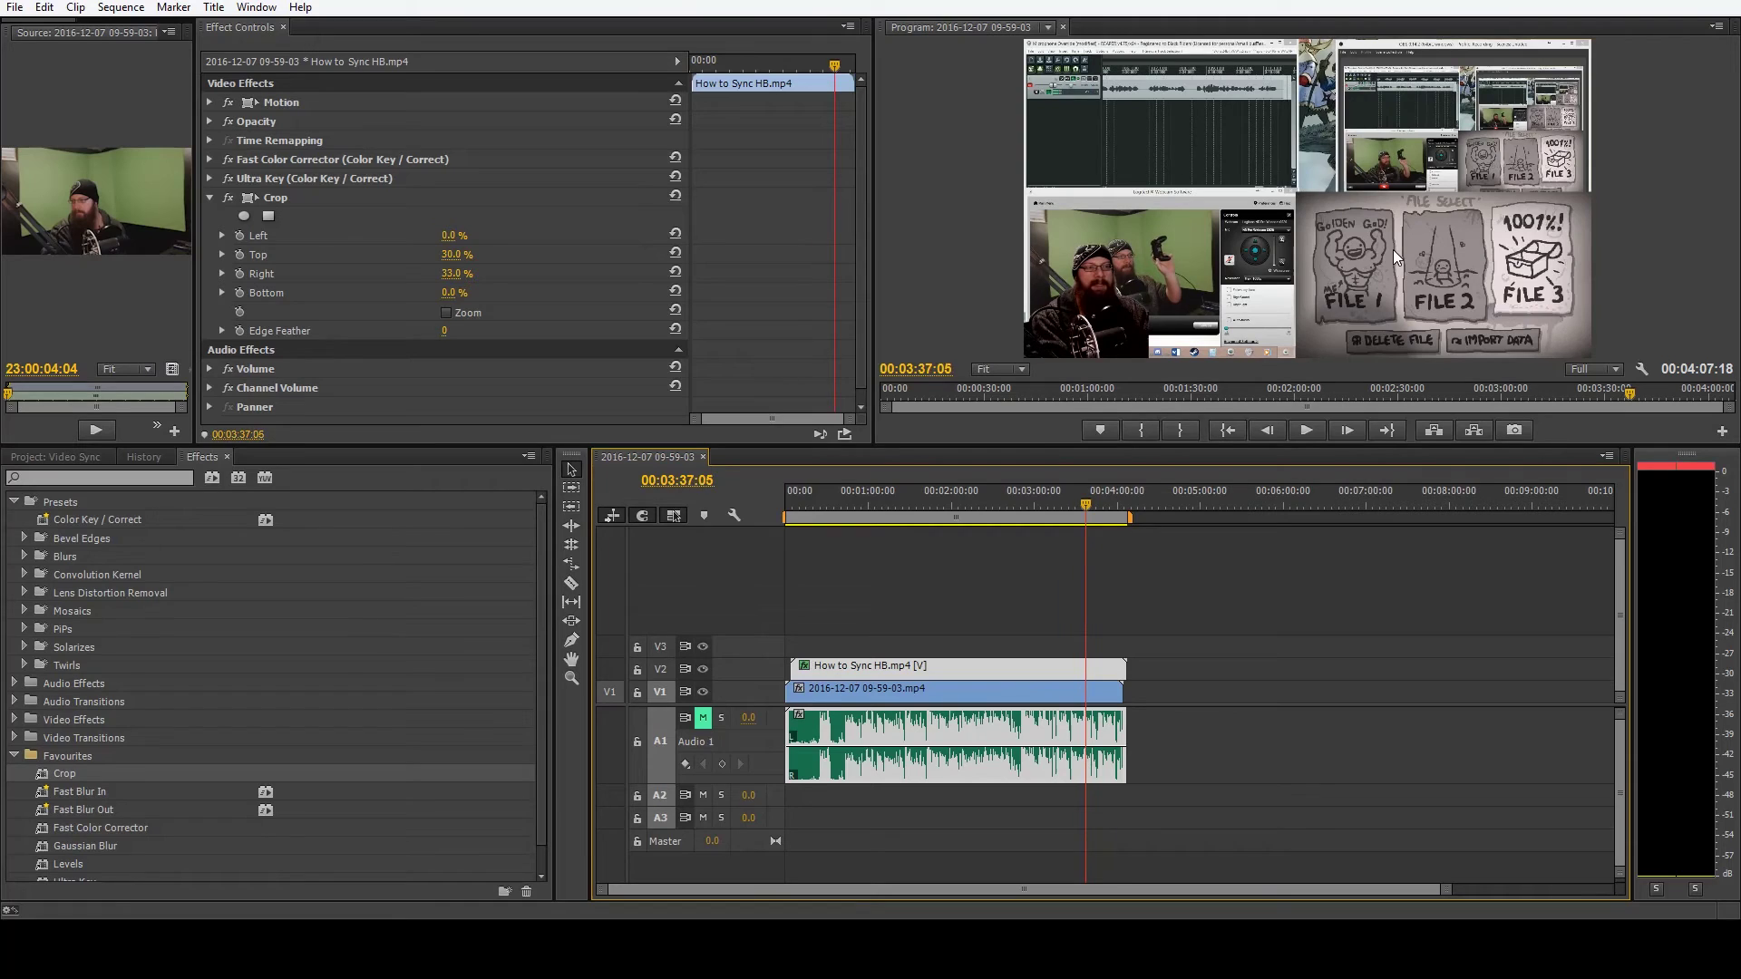
key("Right")
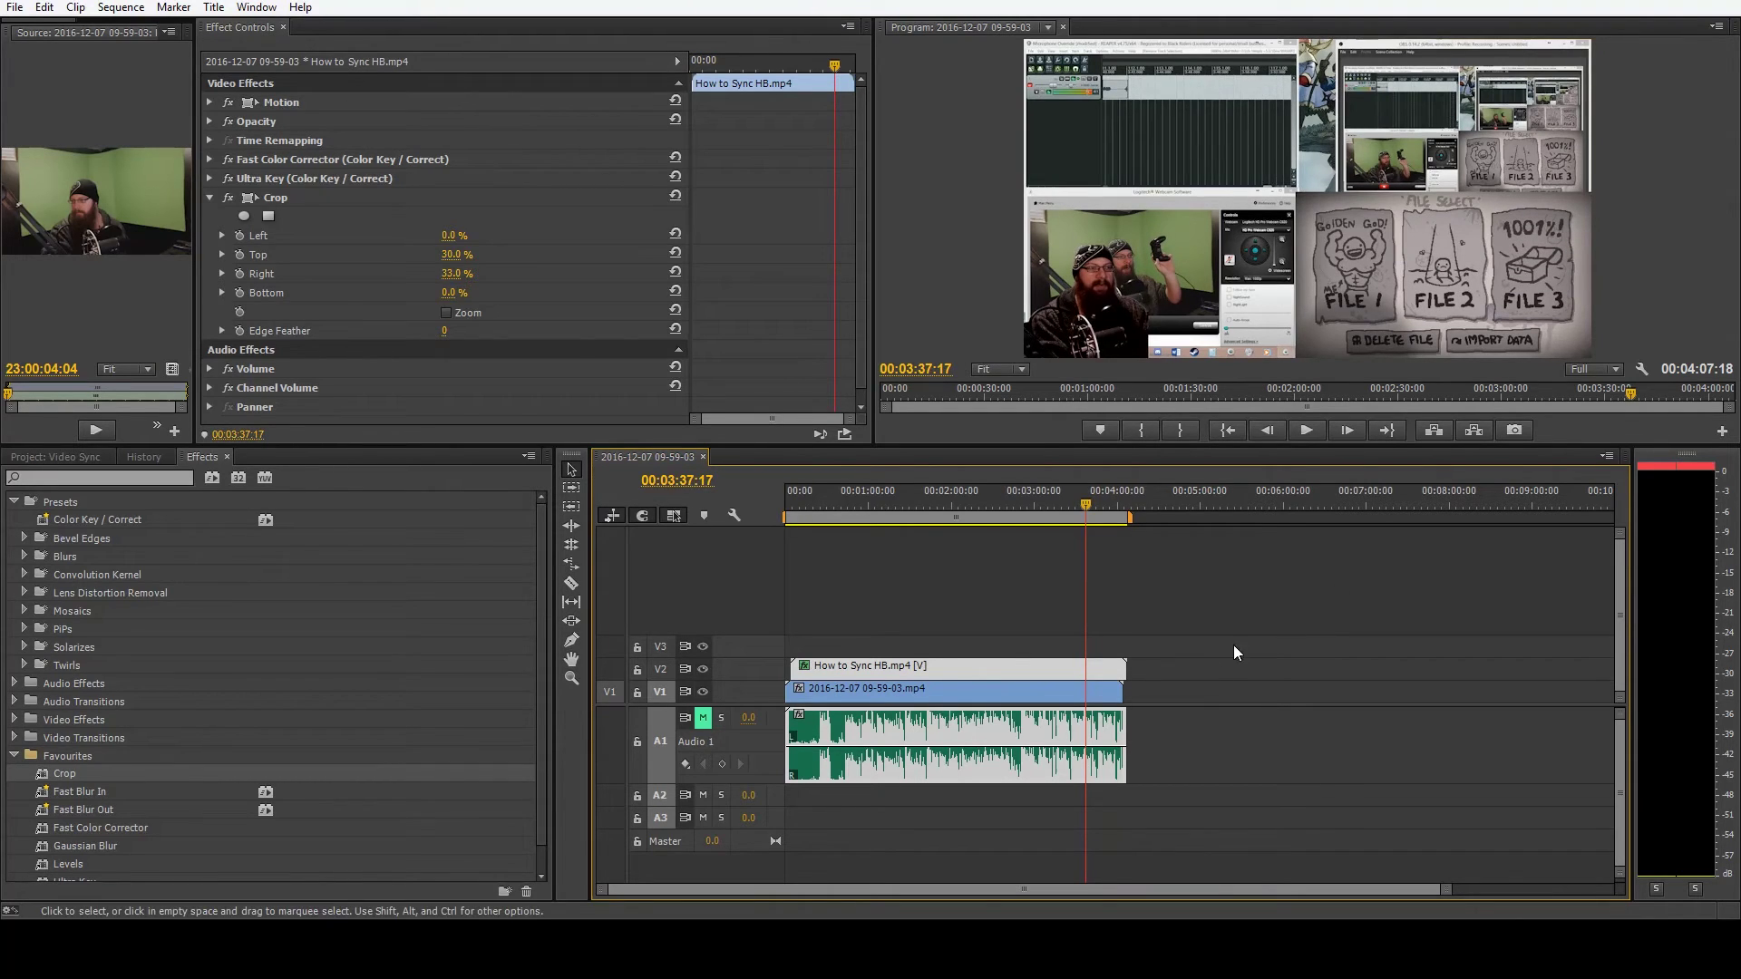
key("=")
key("=")
key("=")
Step: Cut V1 and the How to Sync HB clip near 03:41 and slide the recording pieces to meet
left_click(987, 693)
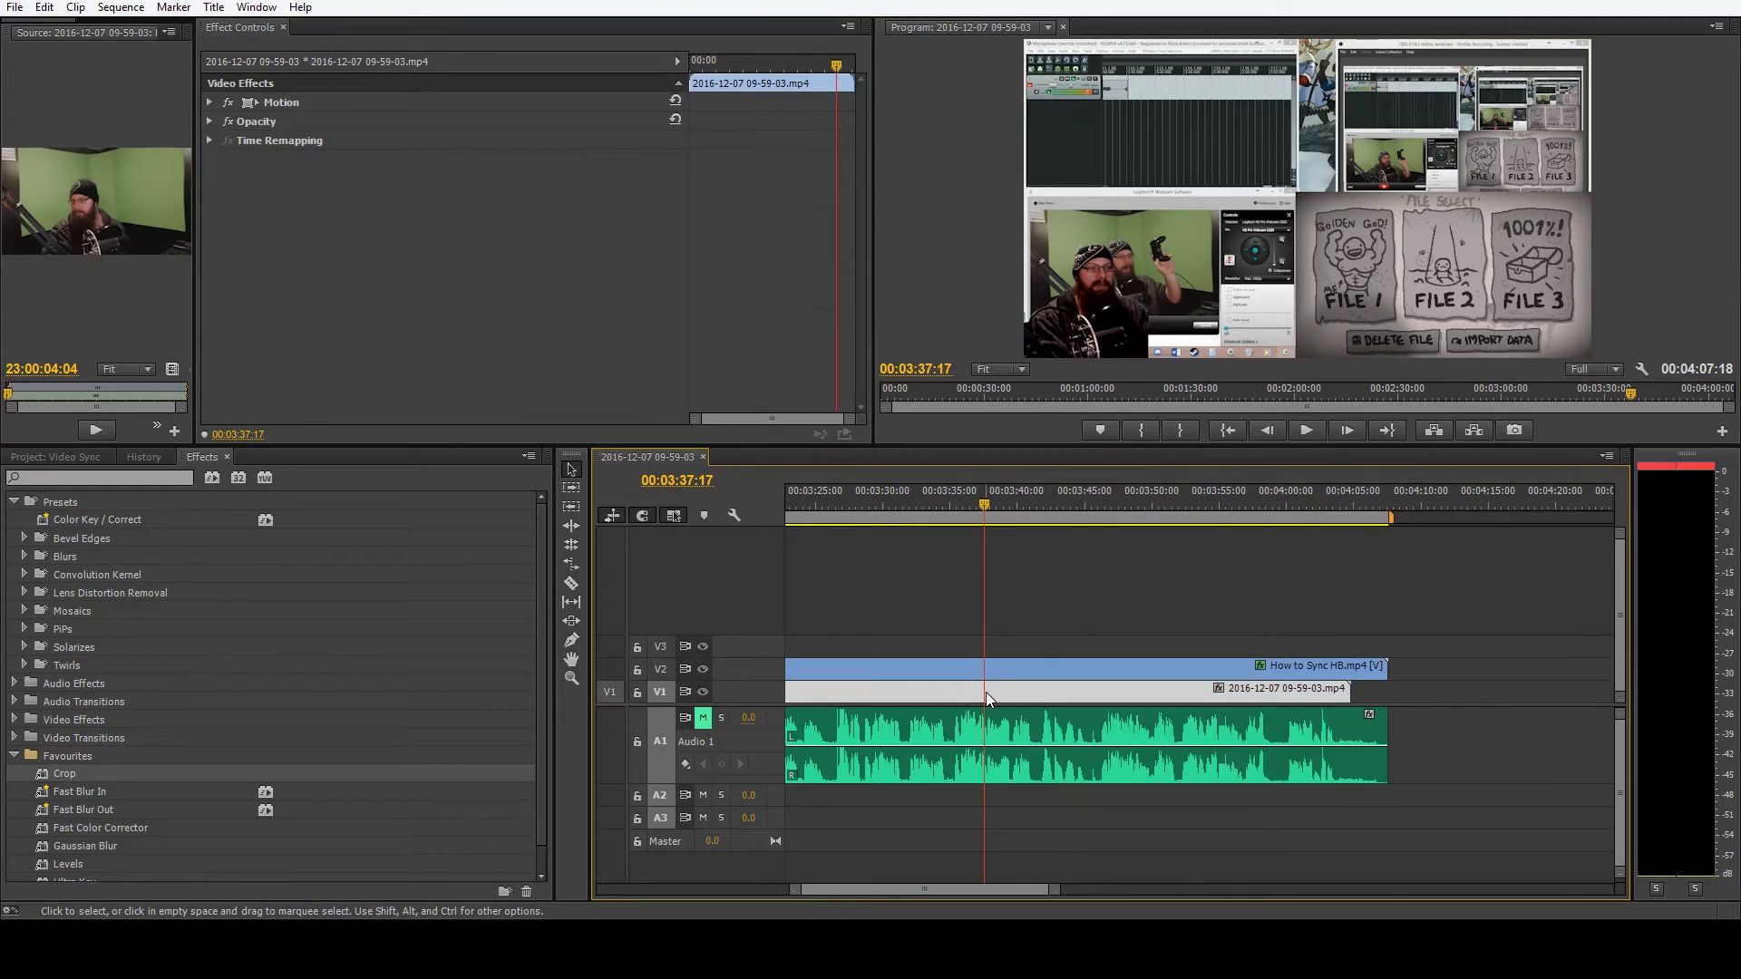
key("c")
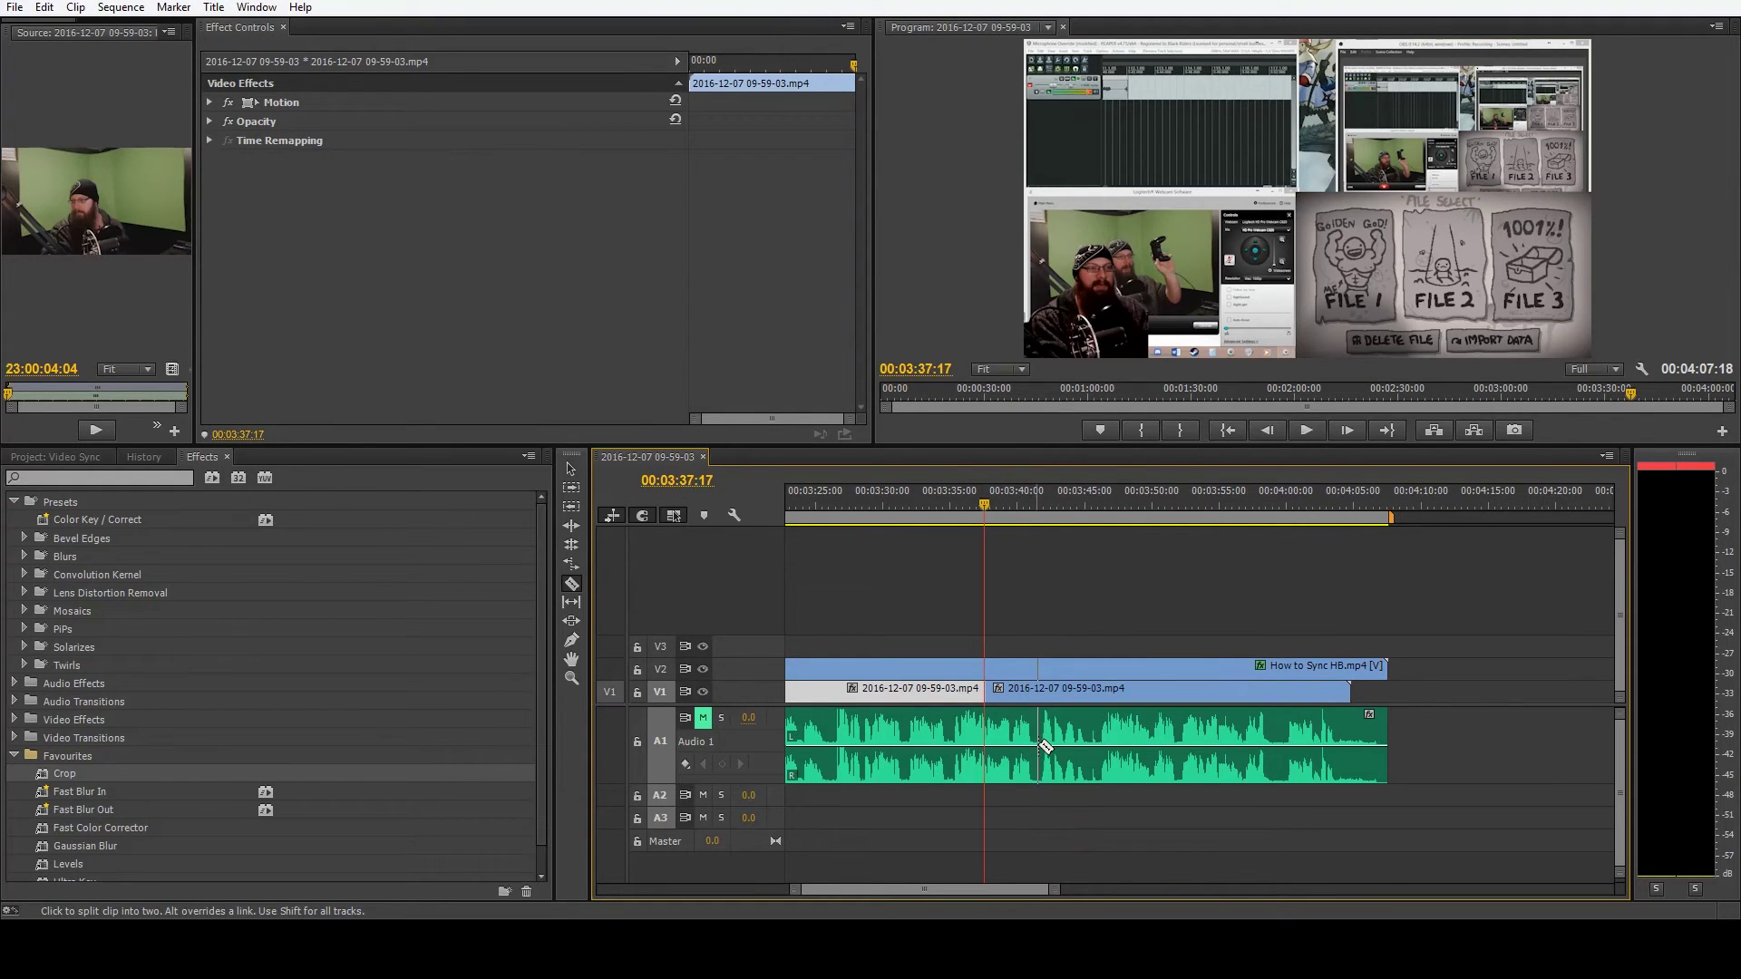
left_click(1043, 746)
key("Down")
key("v")
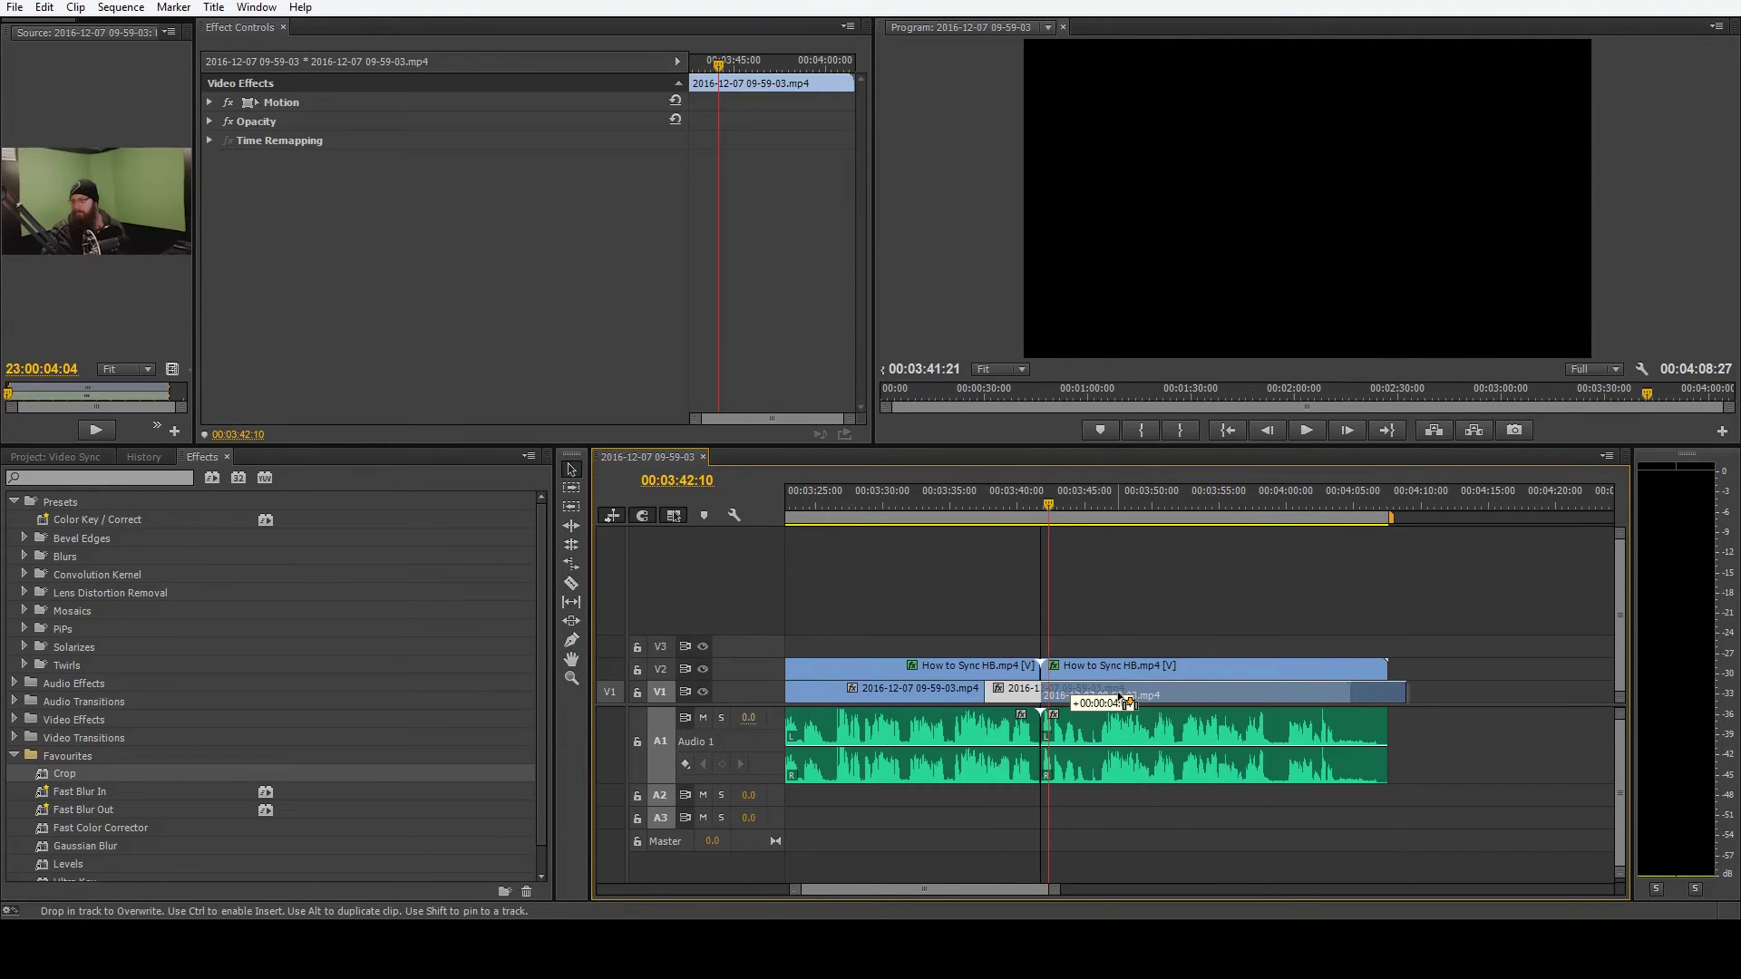
left_click_drag(1085, 696, 1141, 697)
left_click(943, 695)
left_click_drag(943, 694, 1003, 695)
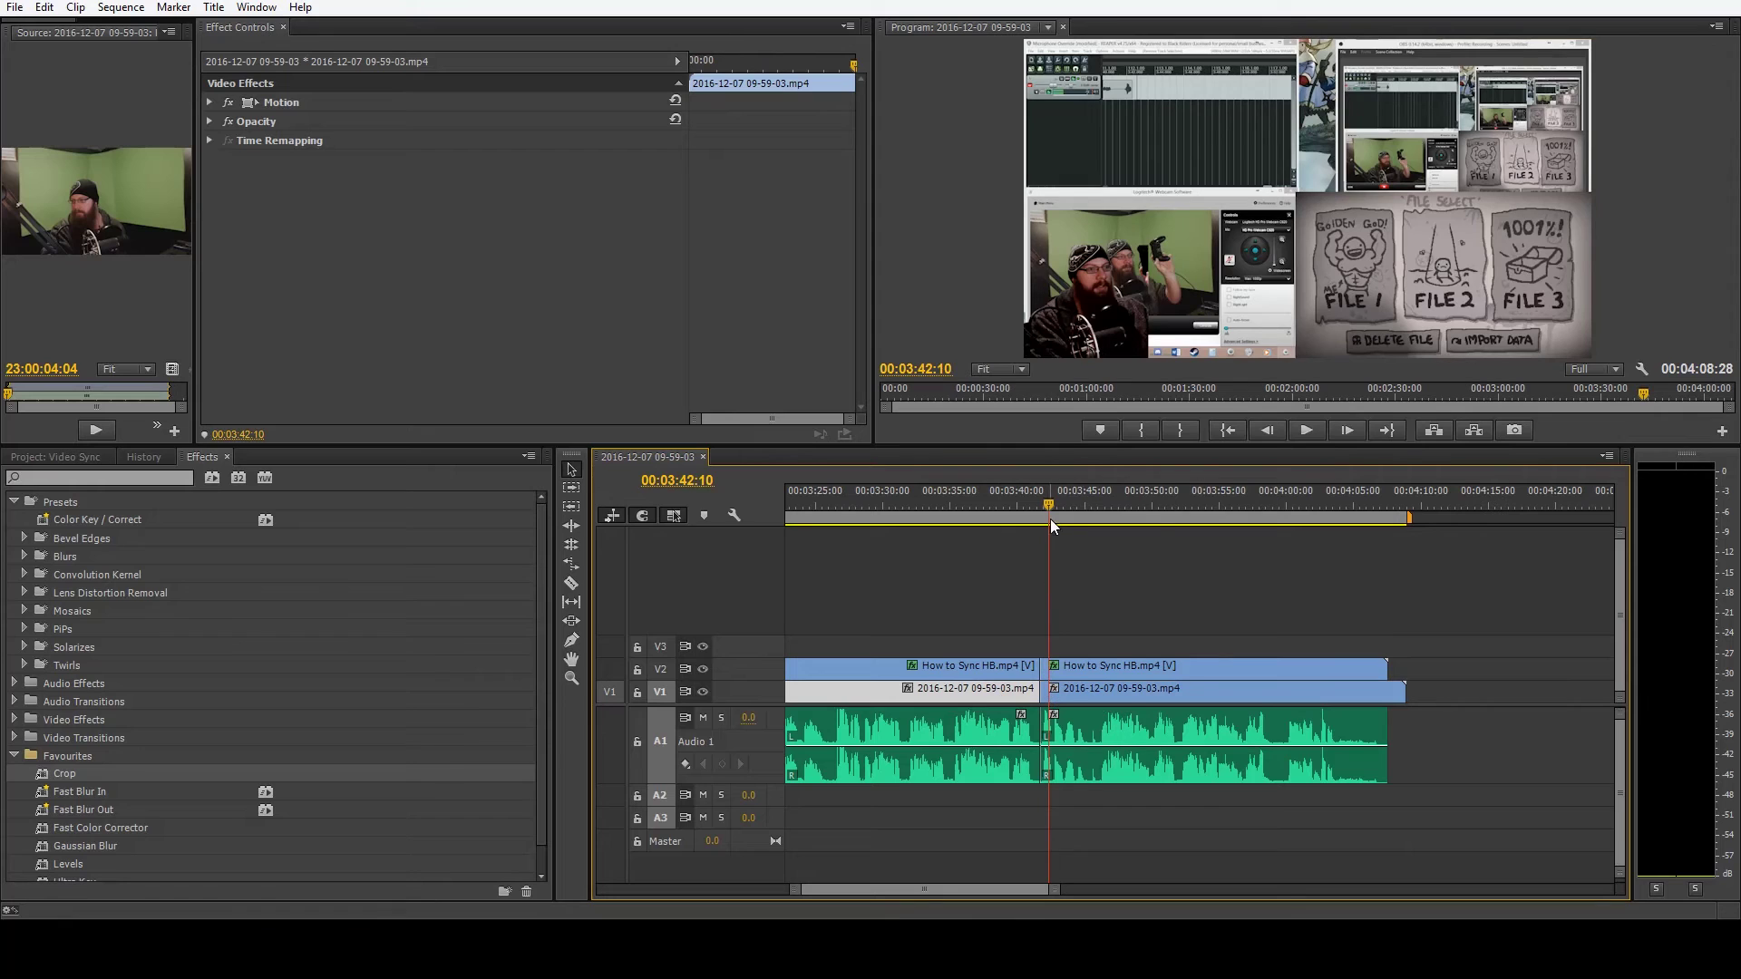
Step: Play the cut section to check the sync
left_click_drag(1034, 500, 1041, 500)
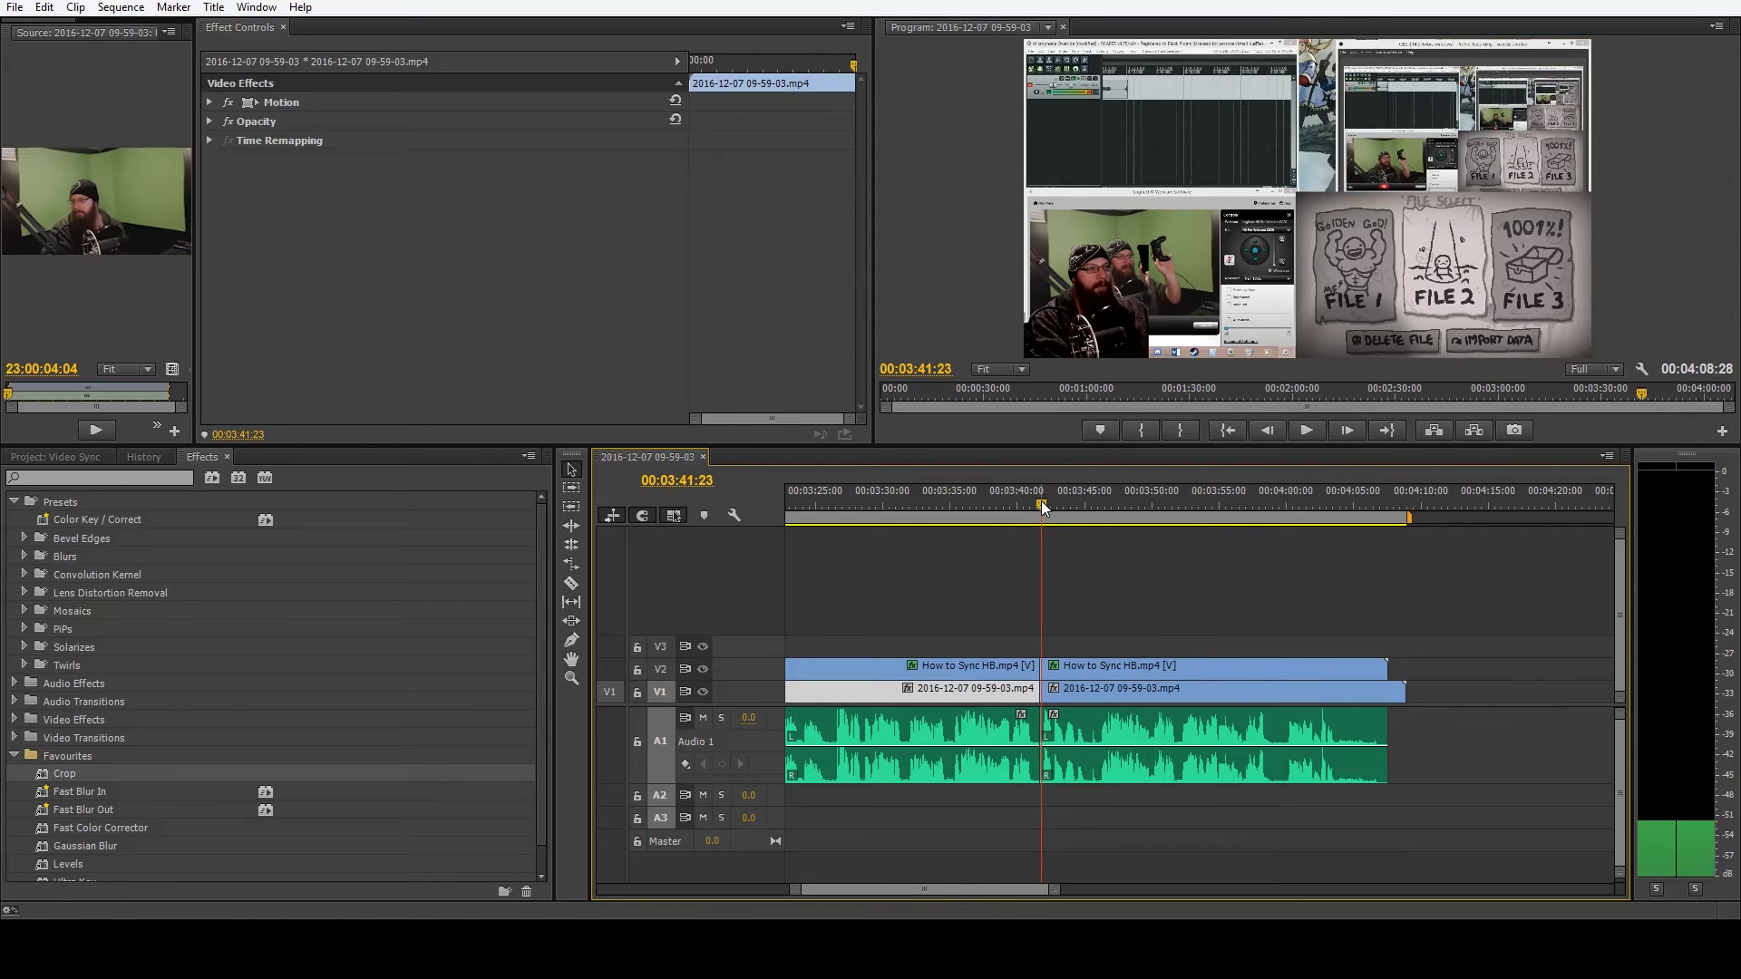
key("space")
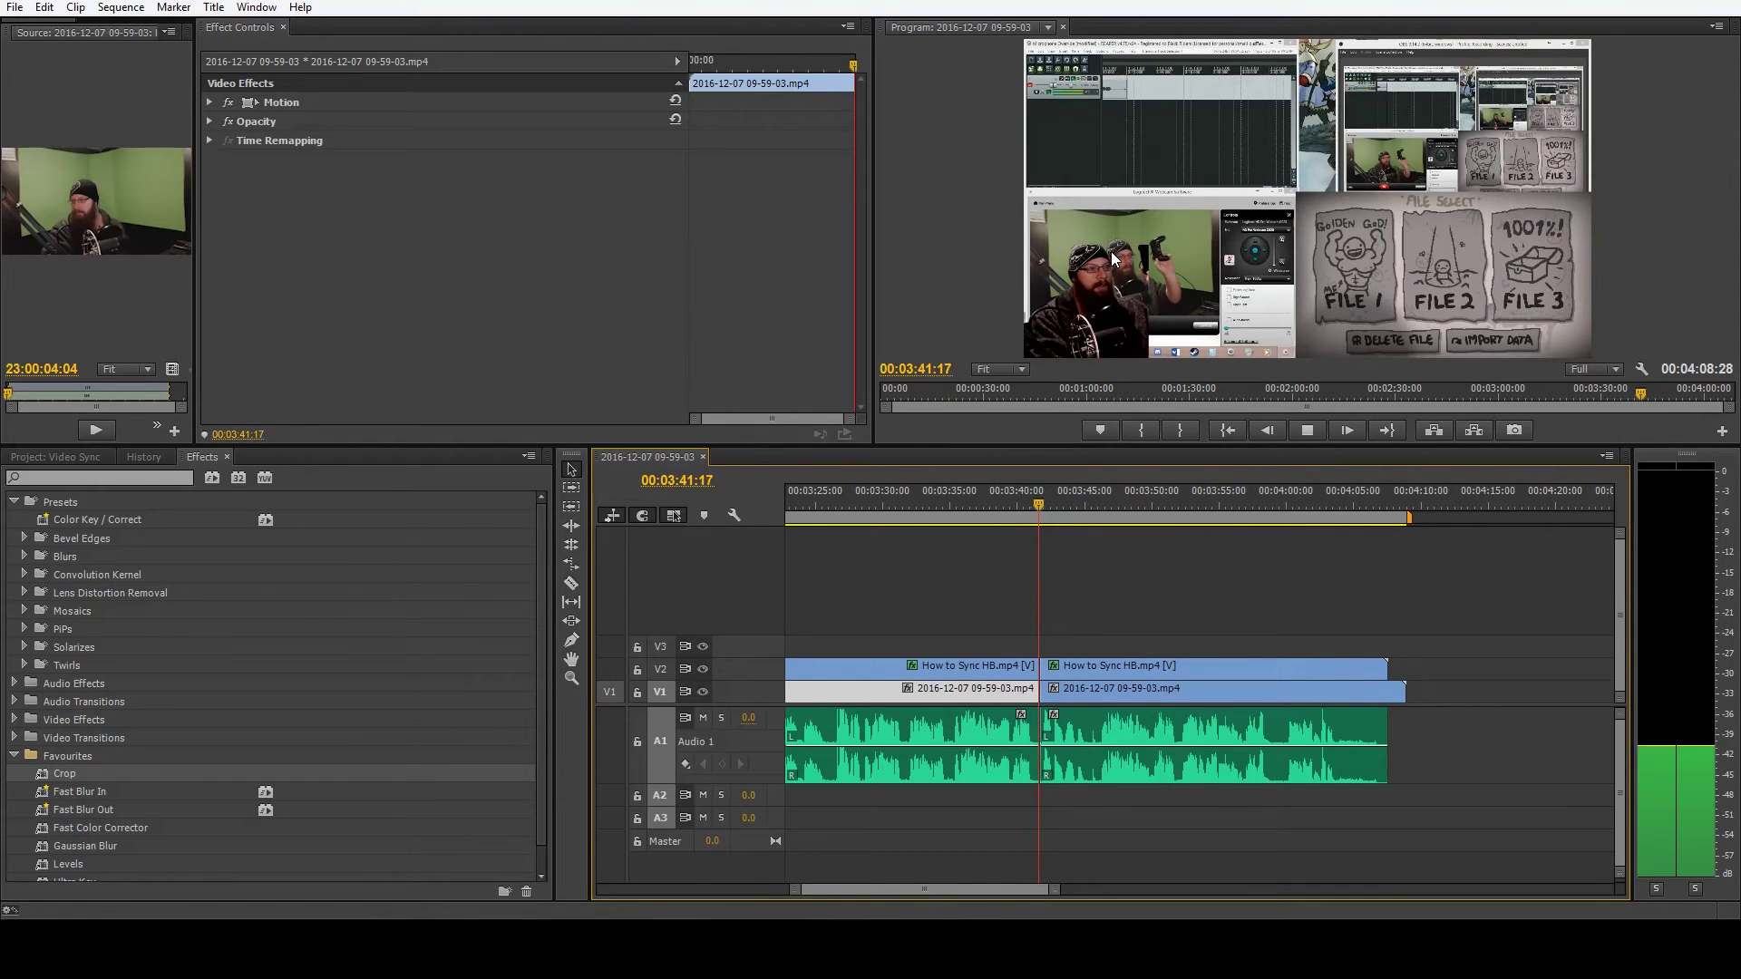
key("space")
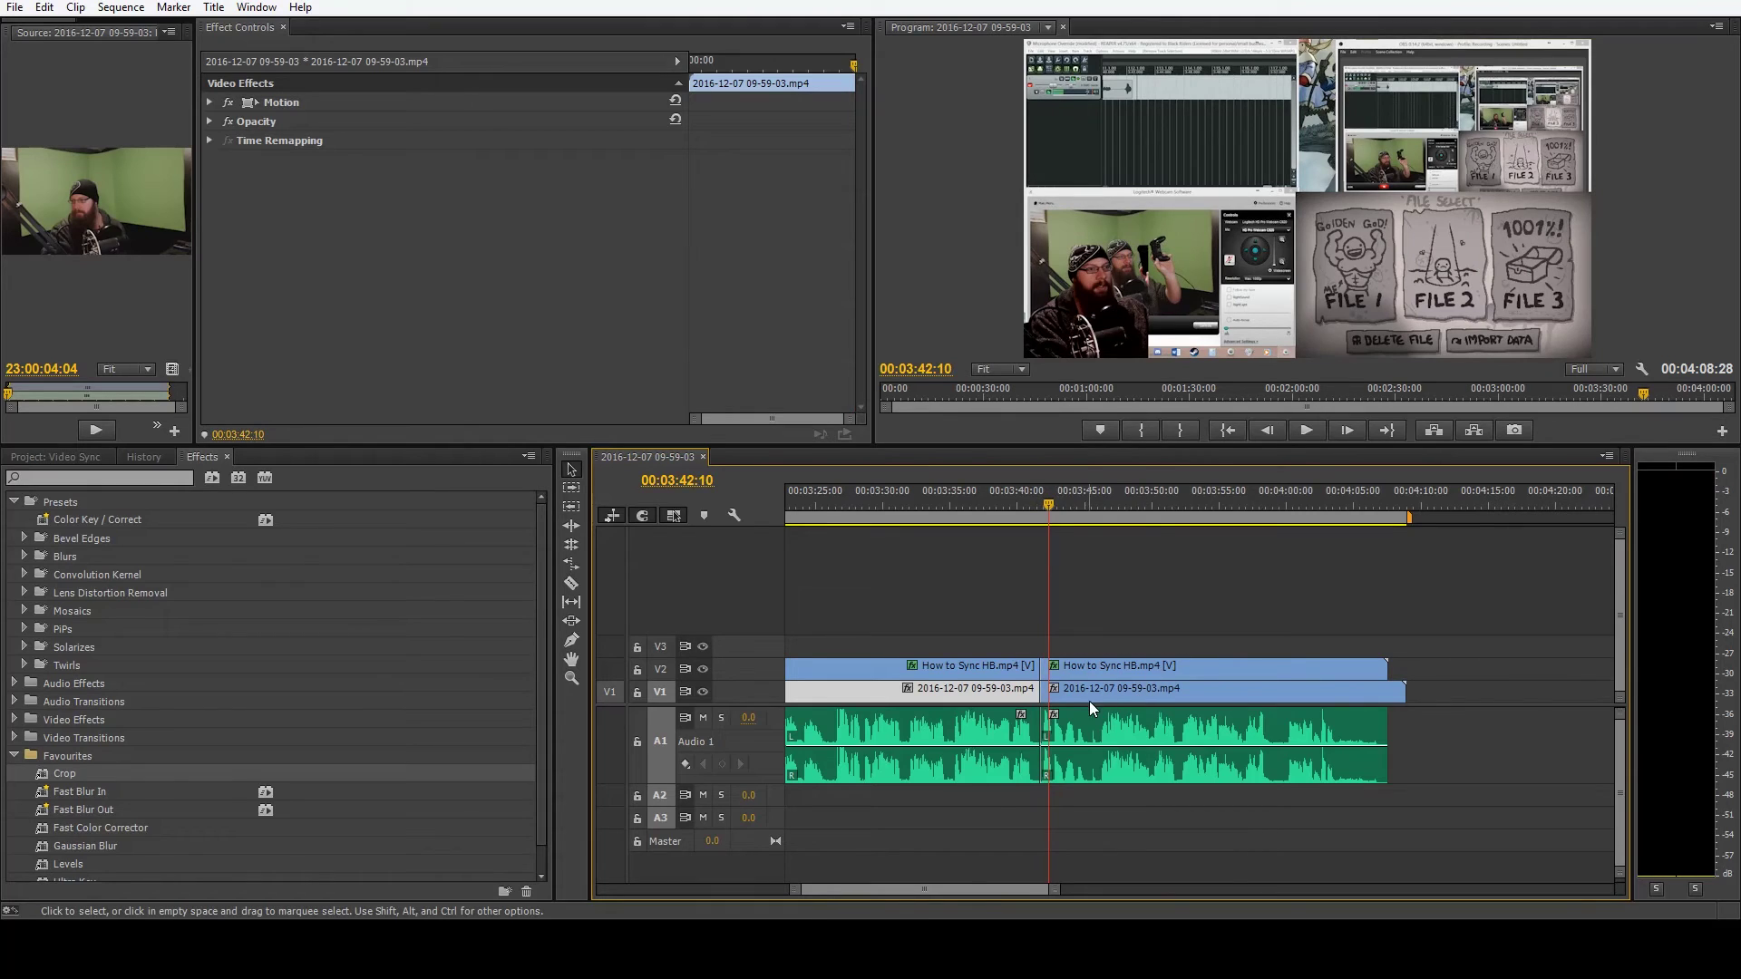
scroll(1088, 707, "up", 3, "alt")
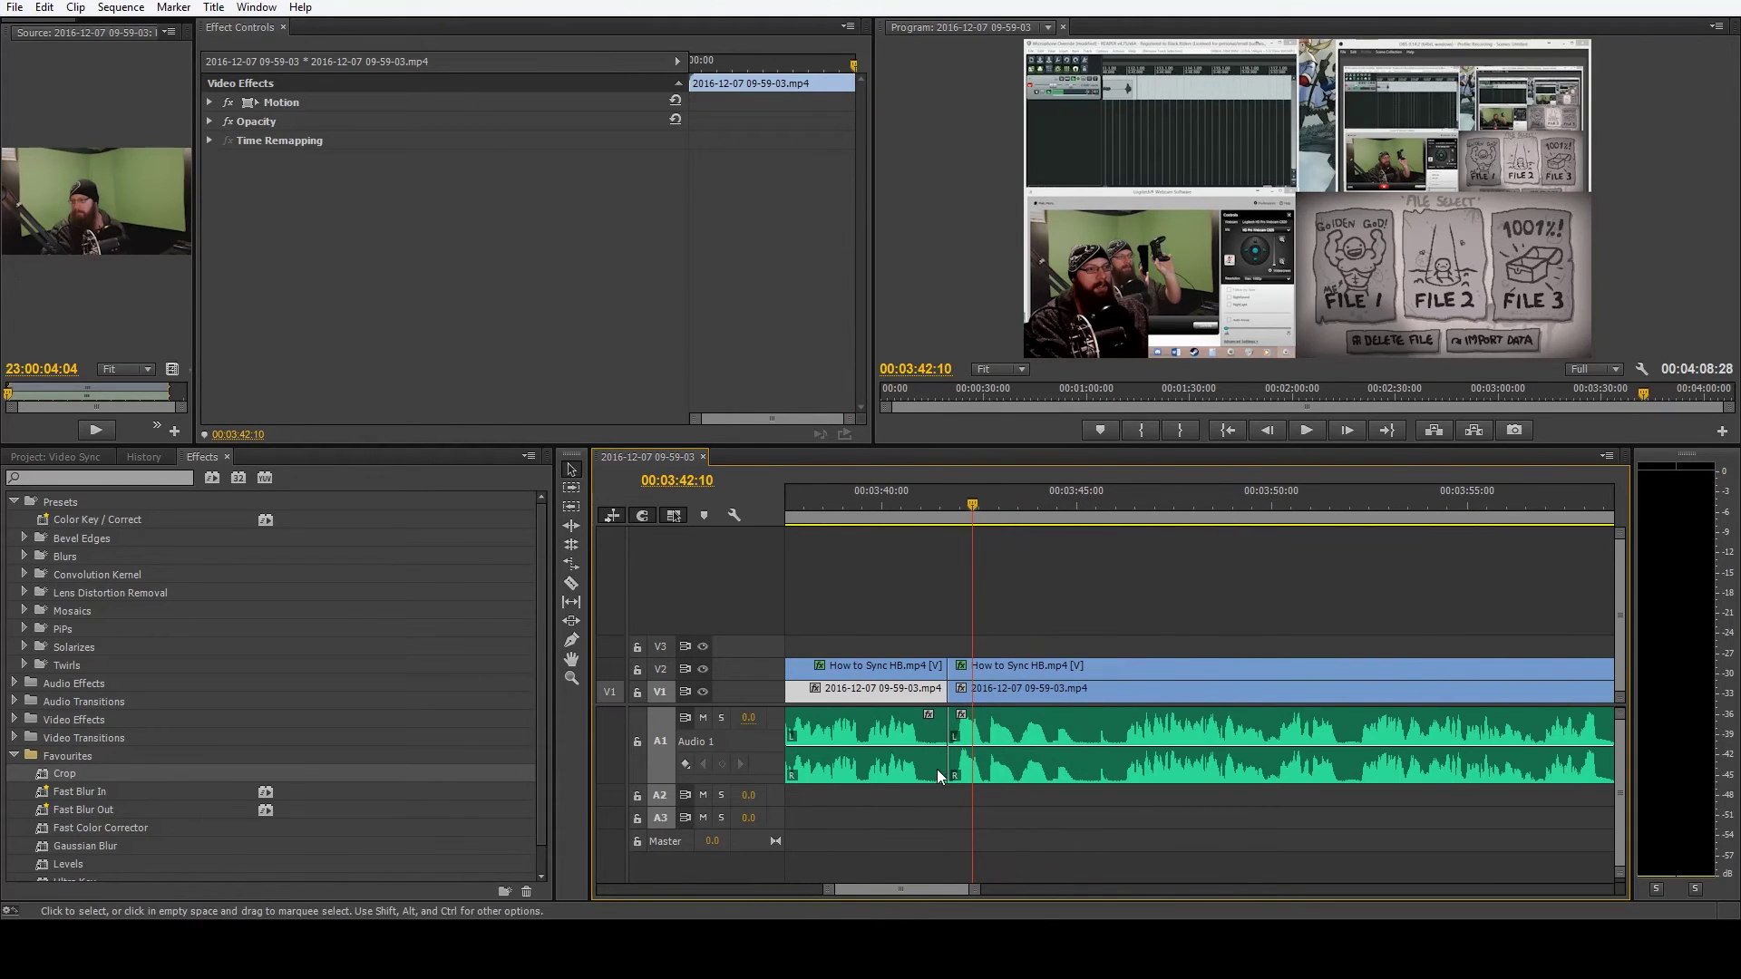
scroll(938, 775, "up", 2, "alt")
Step: Undo, recut the How to Sync HB clip and audio, and slide the later recording piece right to realign
left_click(1023, 764)
key("ctrl+z")
key("c")
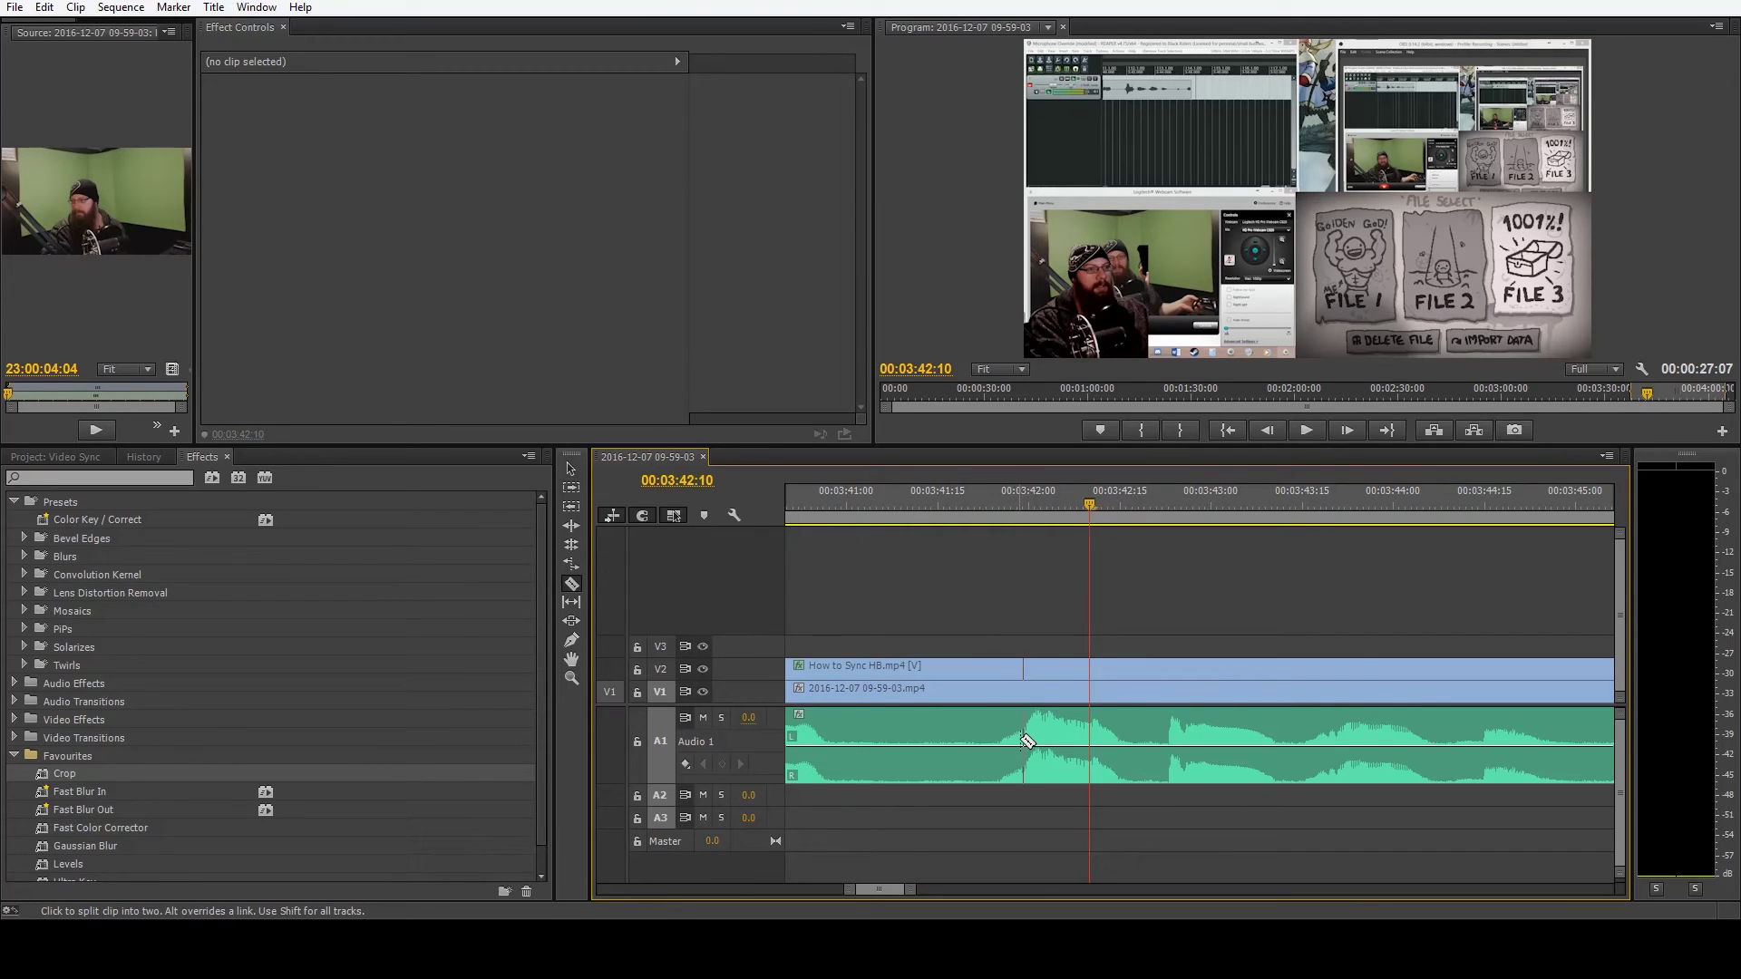
left_click(1023, 742)
key("v")
key("minus")
key("minus")
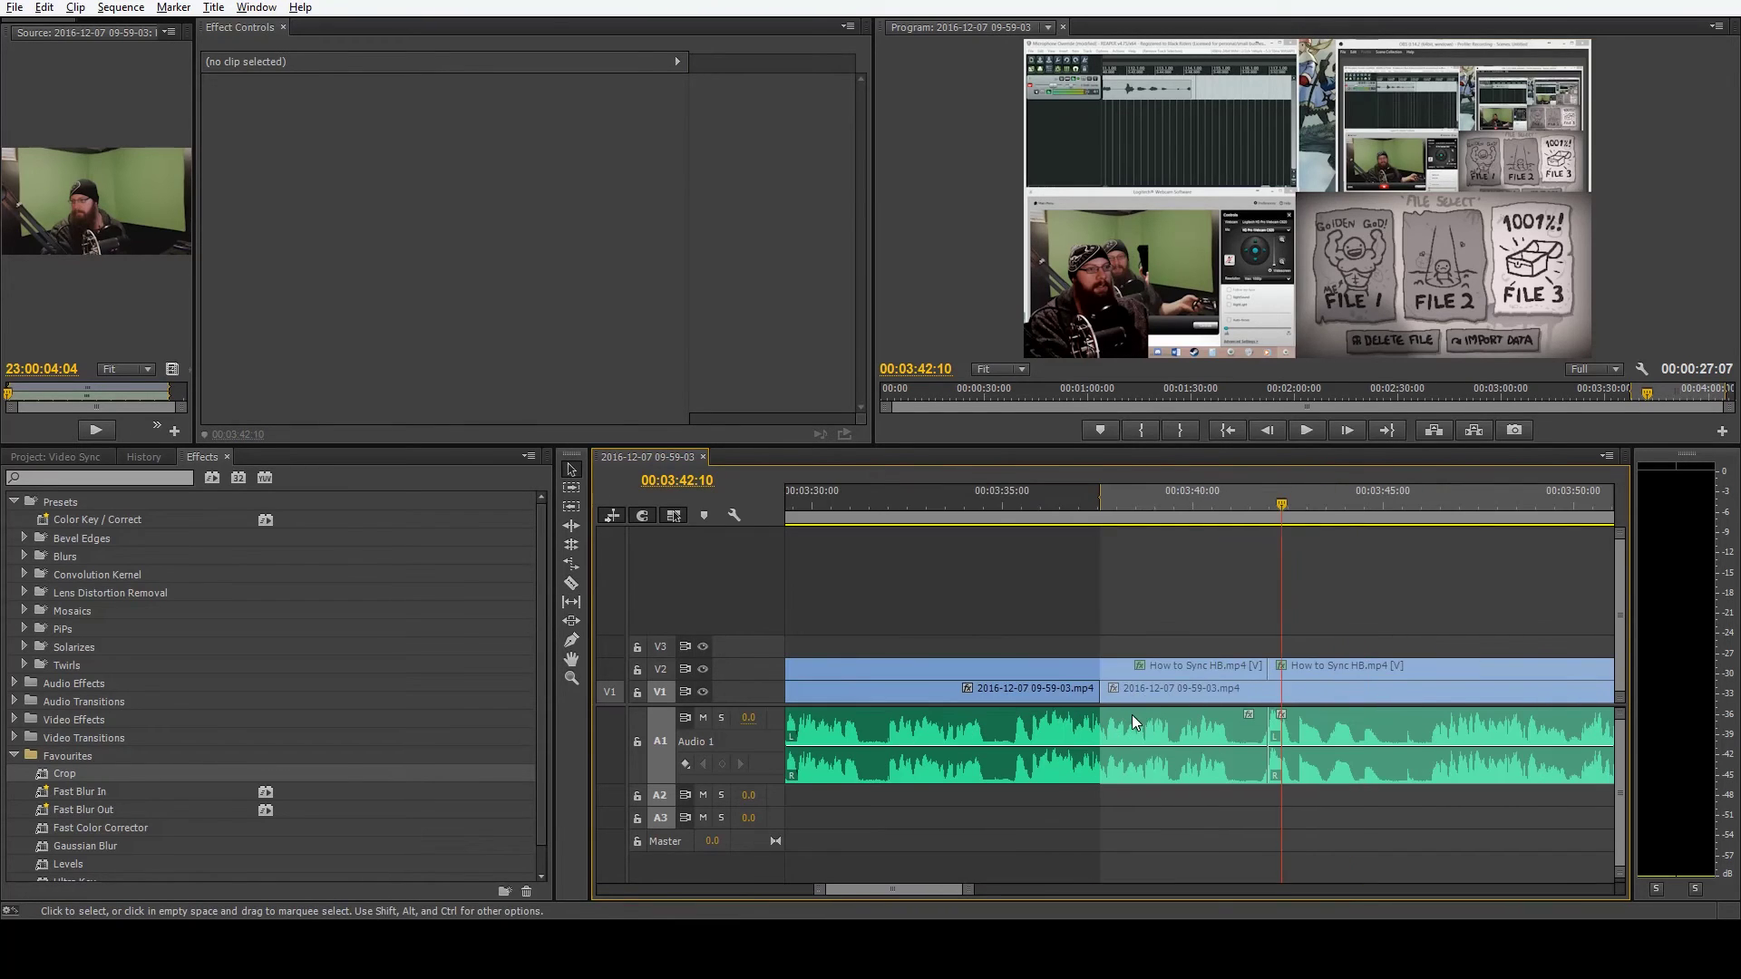
left_click_drag(1162, 689, 1330, 689)
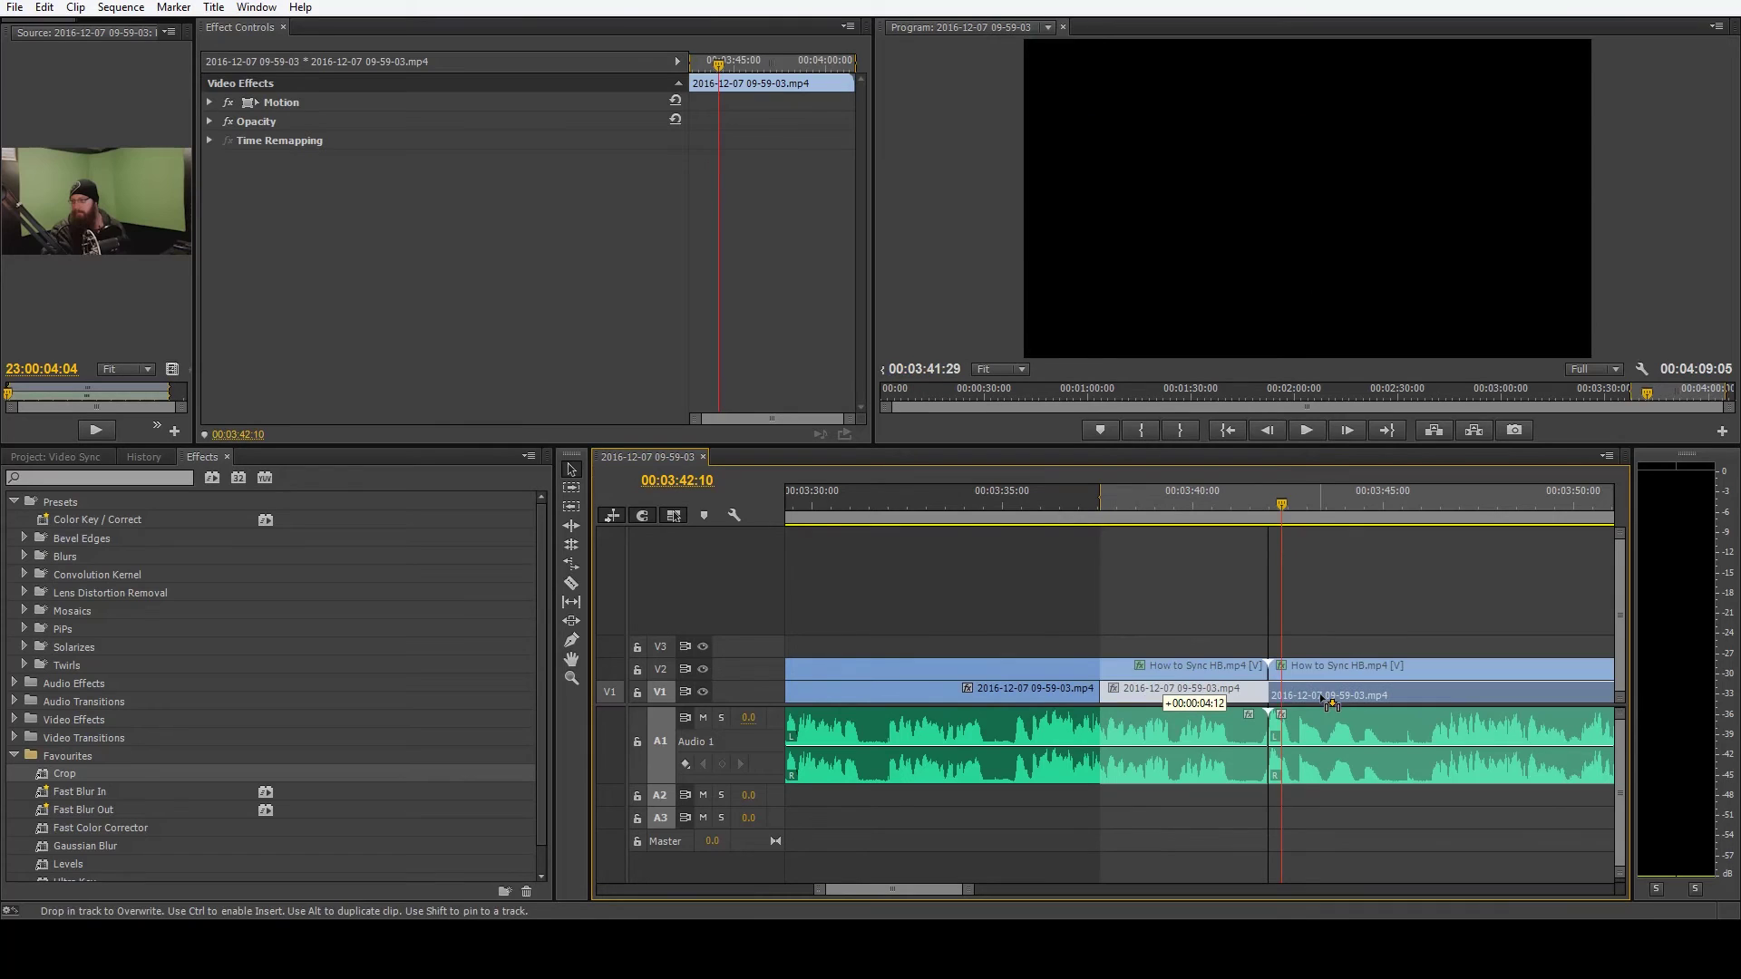
left_click_drag(1216, 503, 1253, 510)
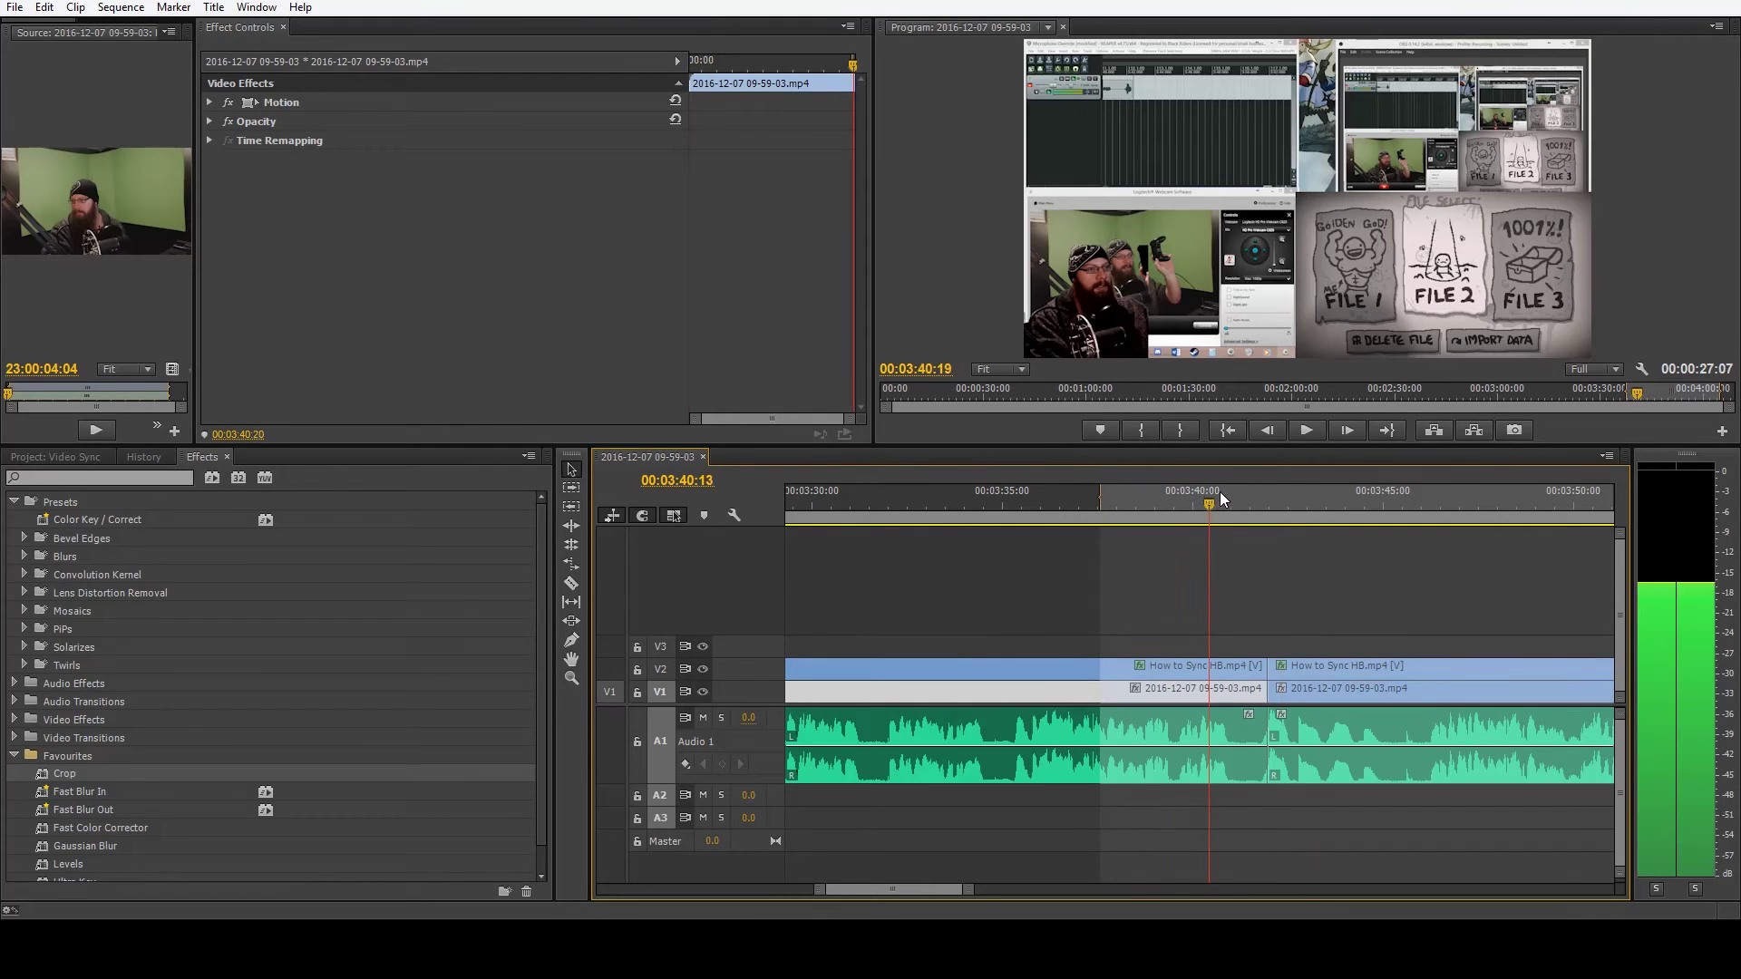
key("space")
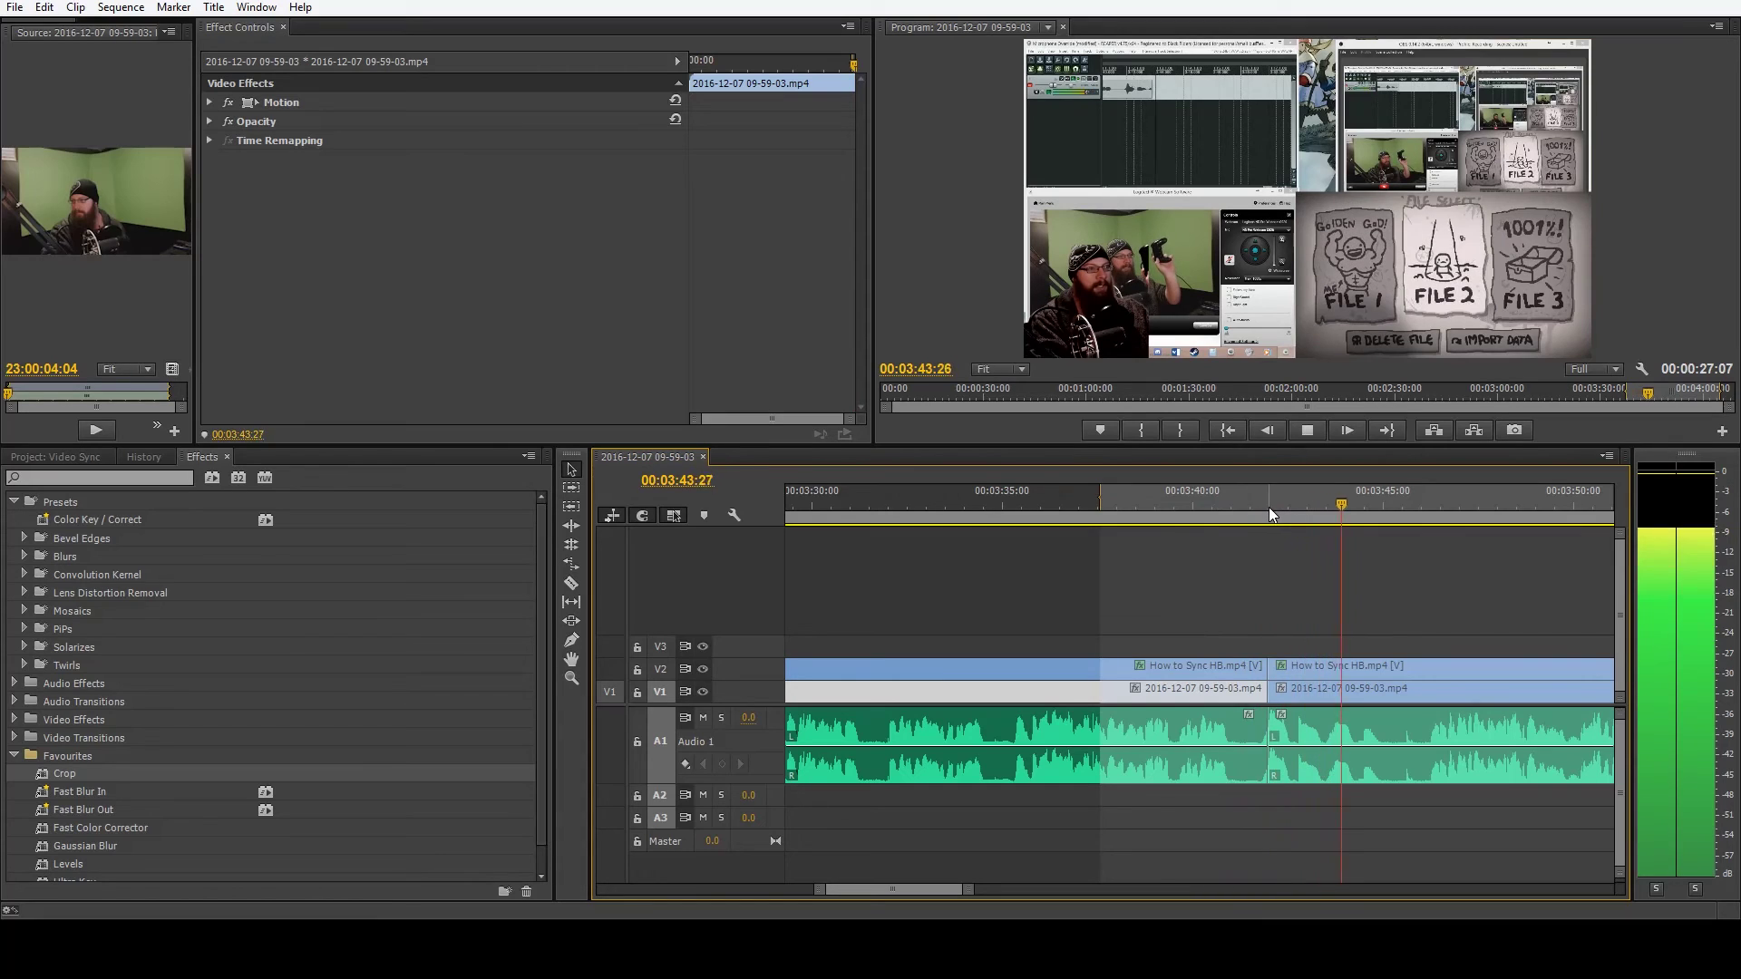
key("space")
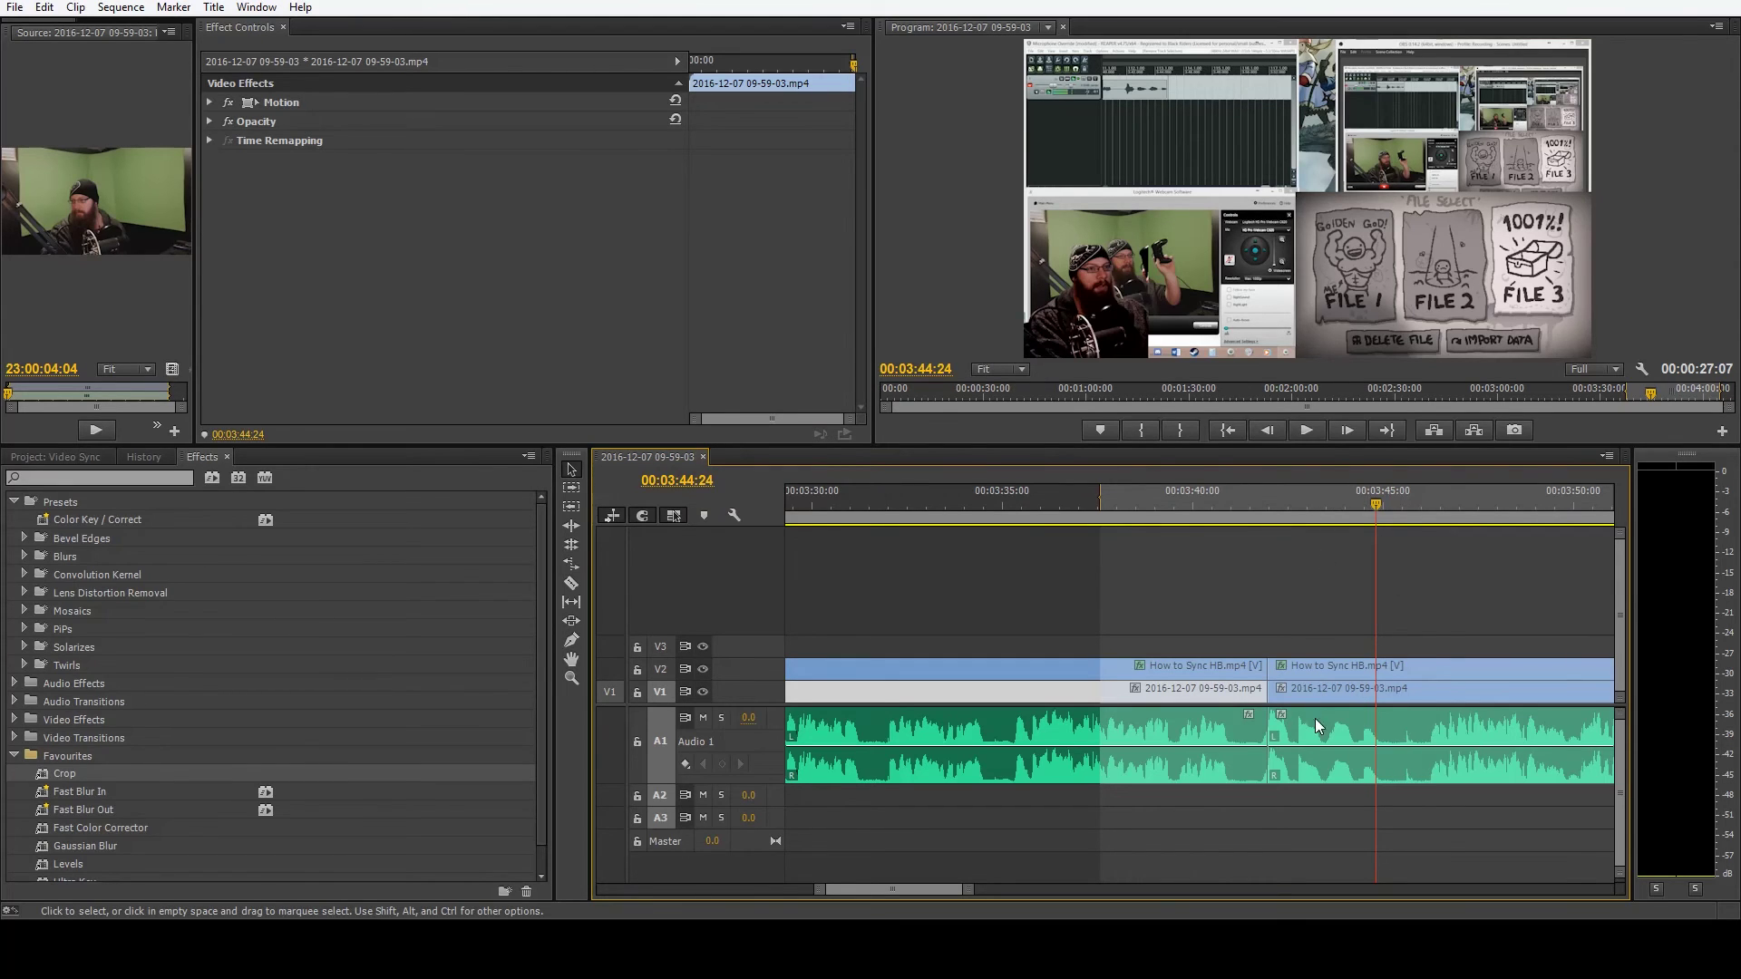
left_click_drag(932, 892, 982, 901)
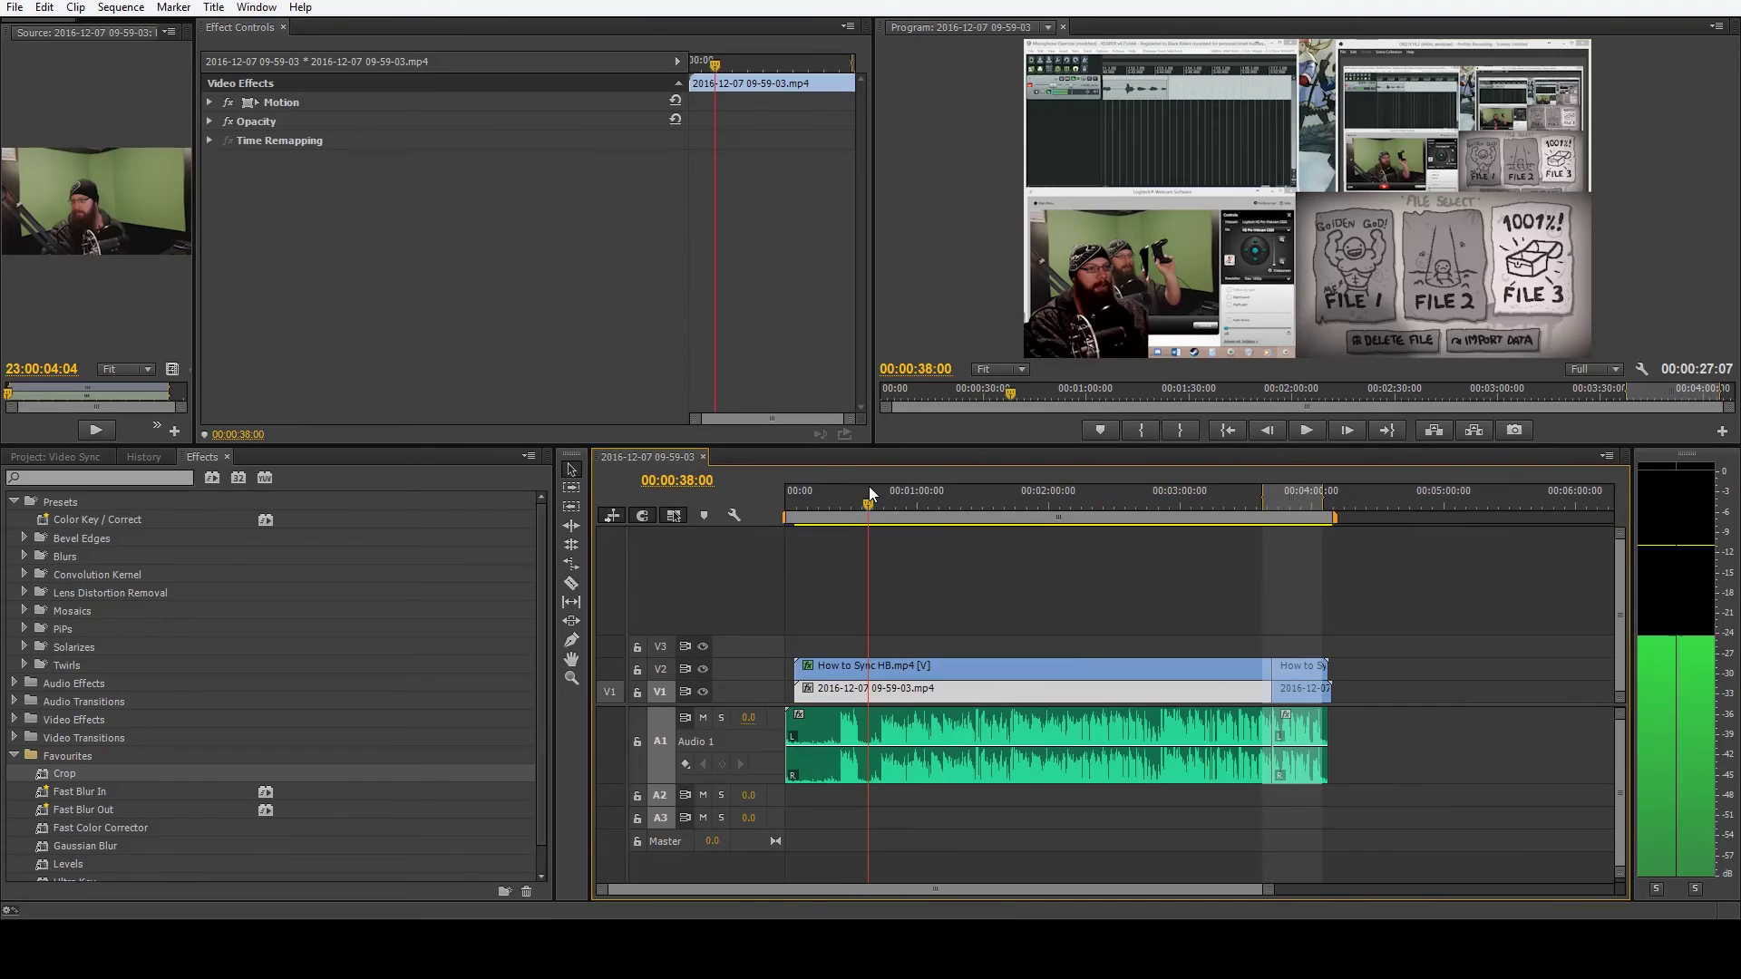
left_click_drag(868, 486, 878, 492)
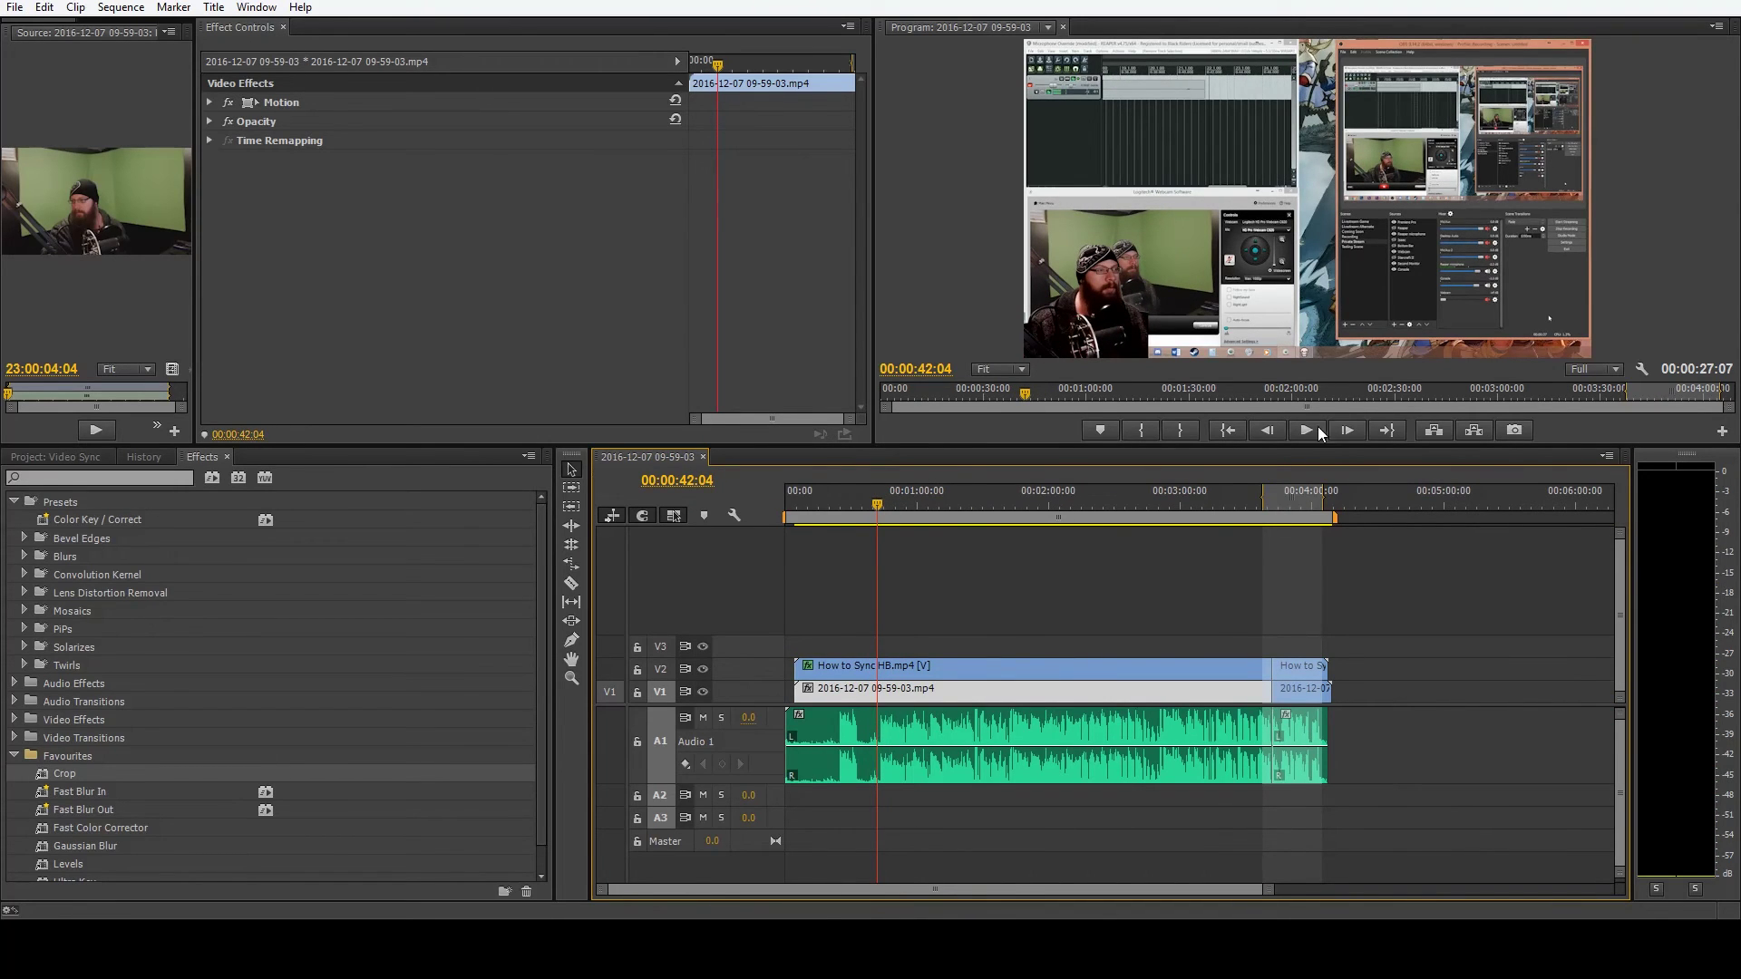
key("space")
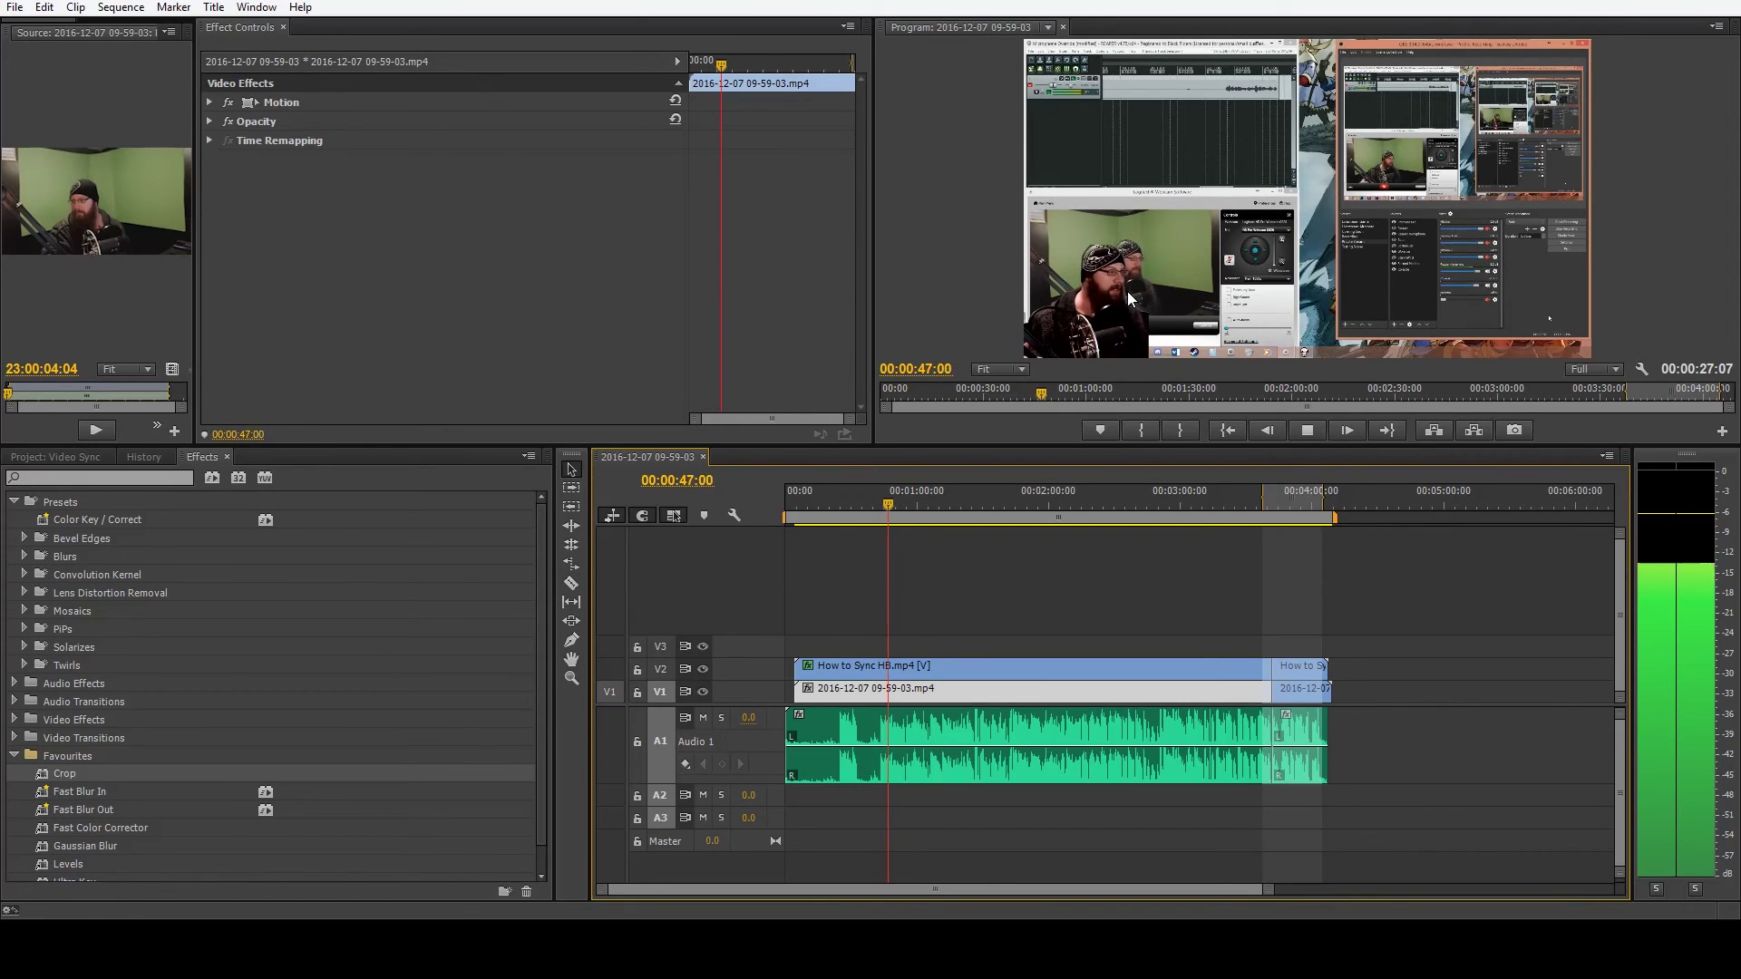
key("space")
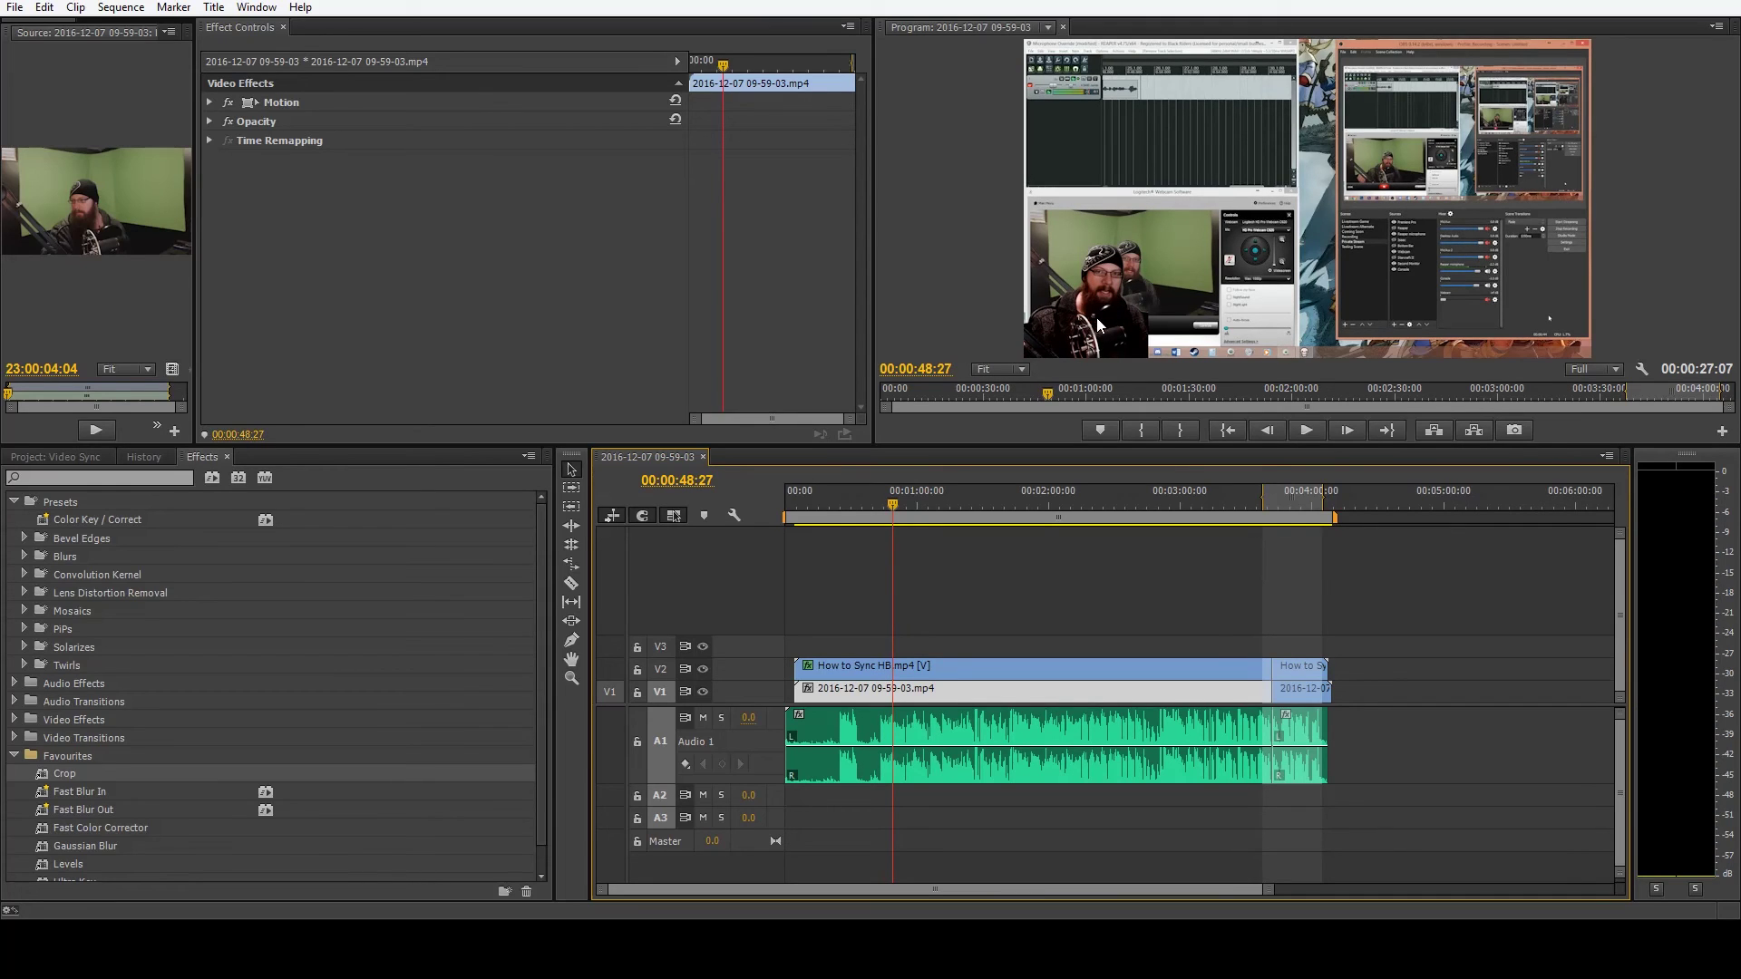
left_click(975, 666)
left_click(970, 694)
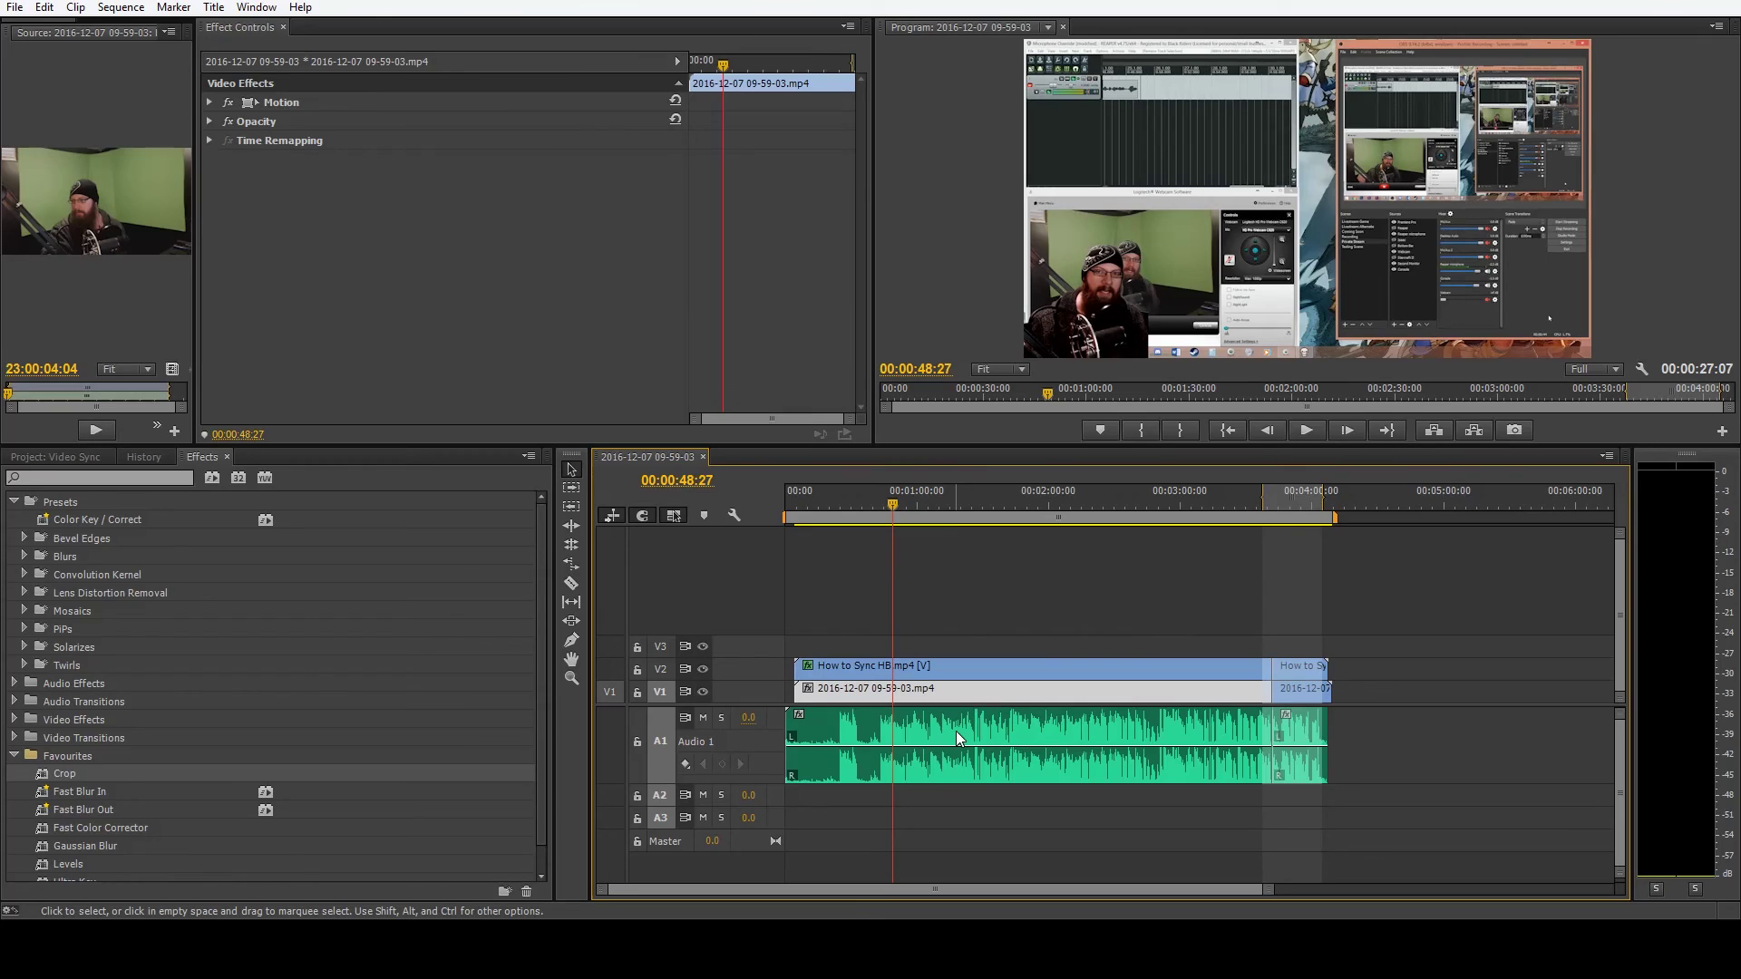
left_click(972, 665)
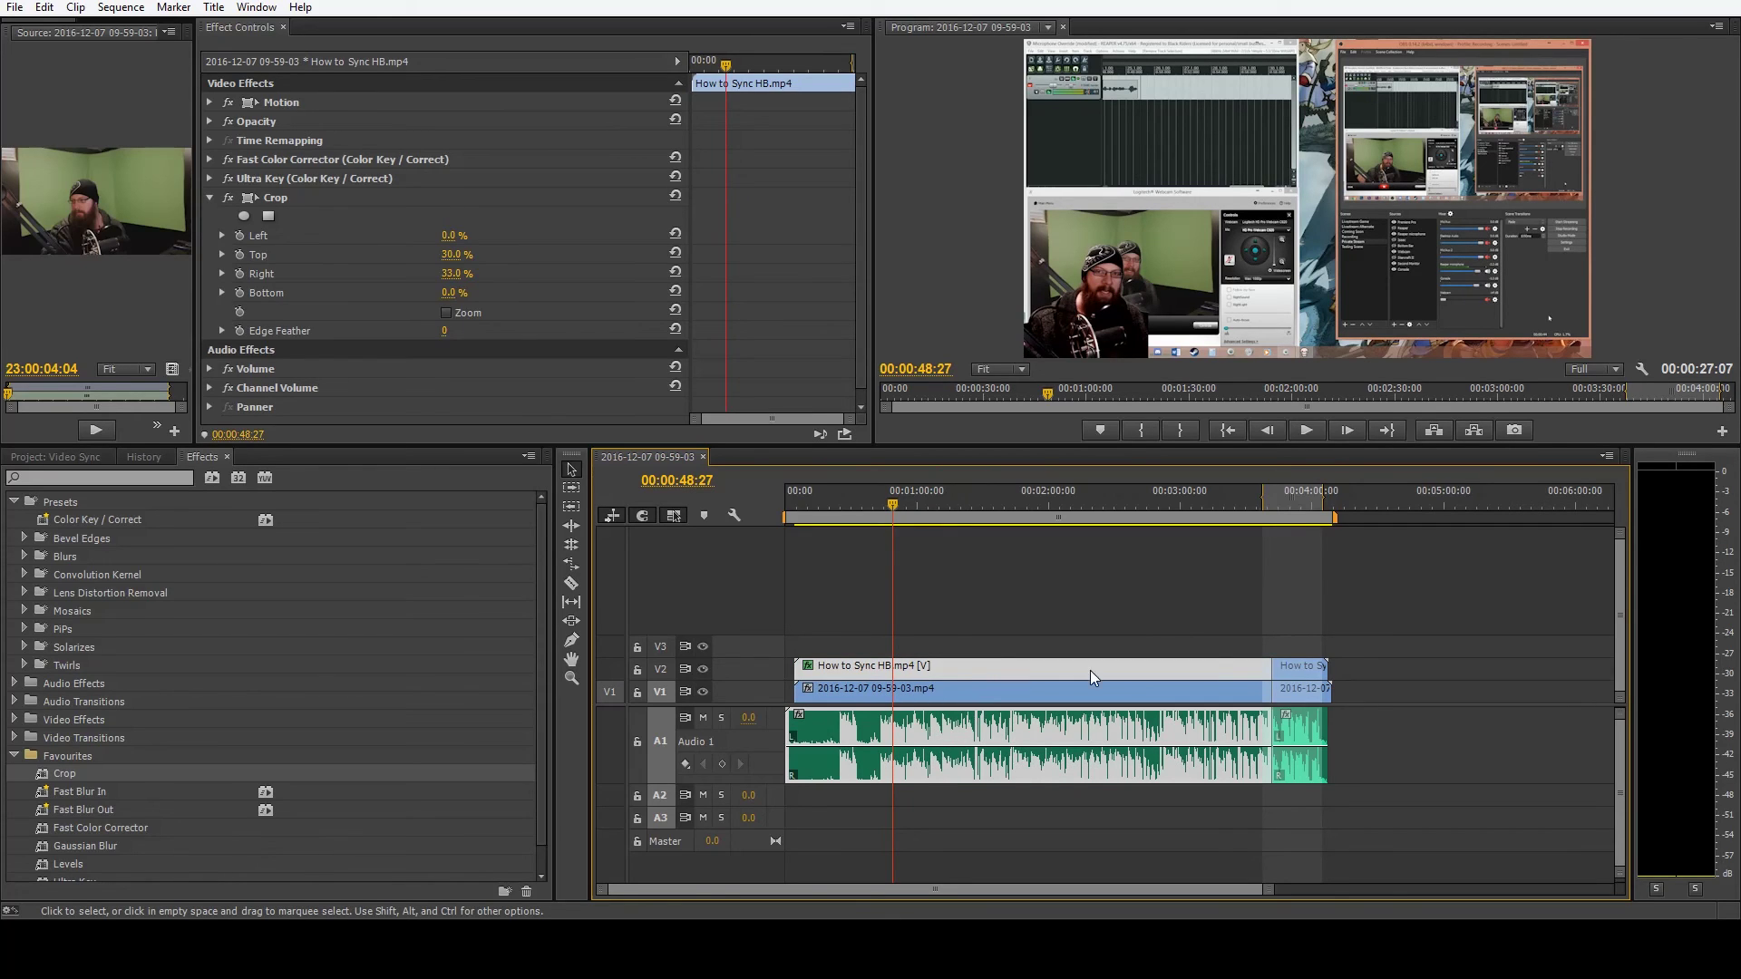
left_click(1165, 691)
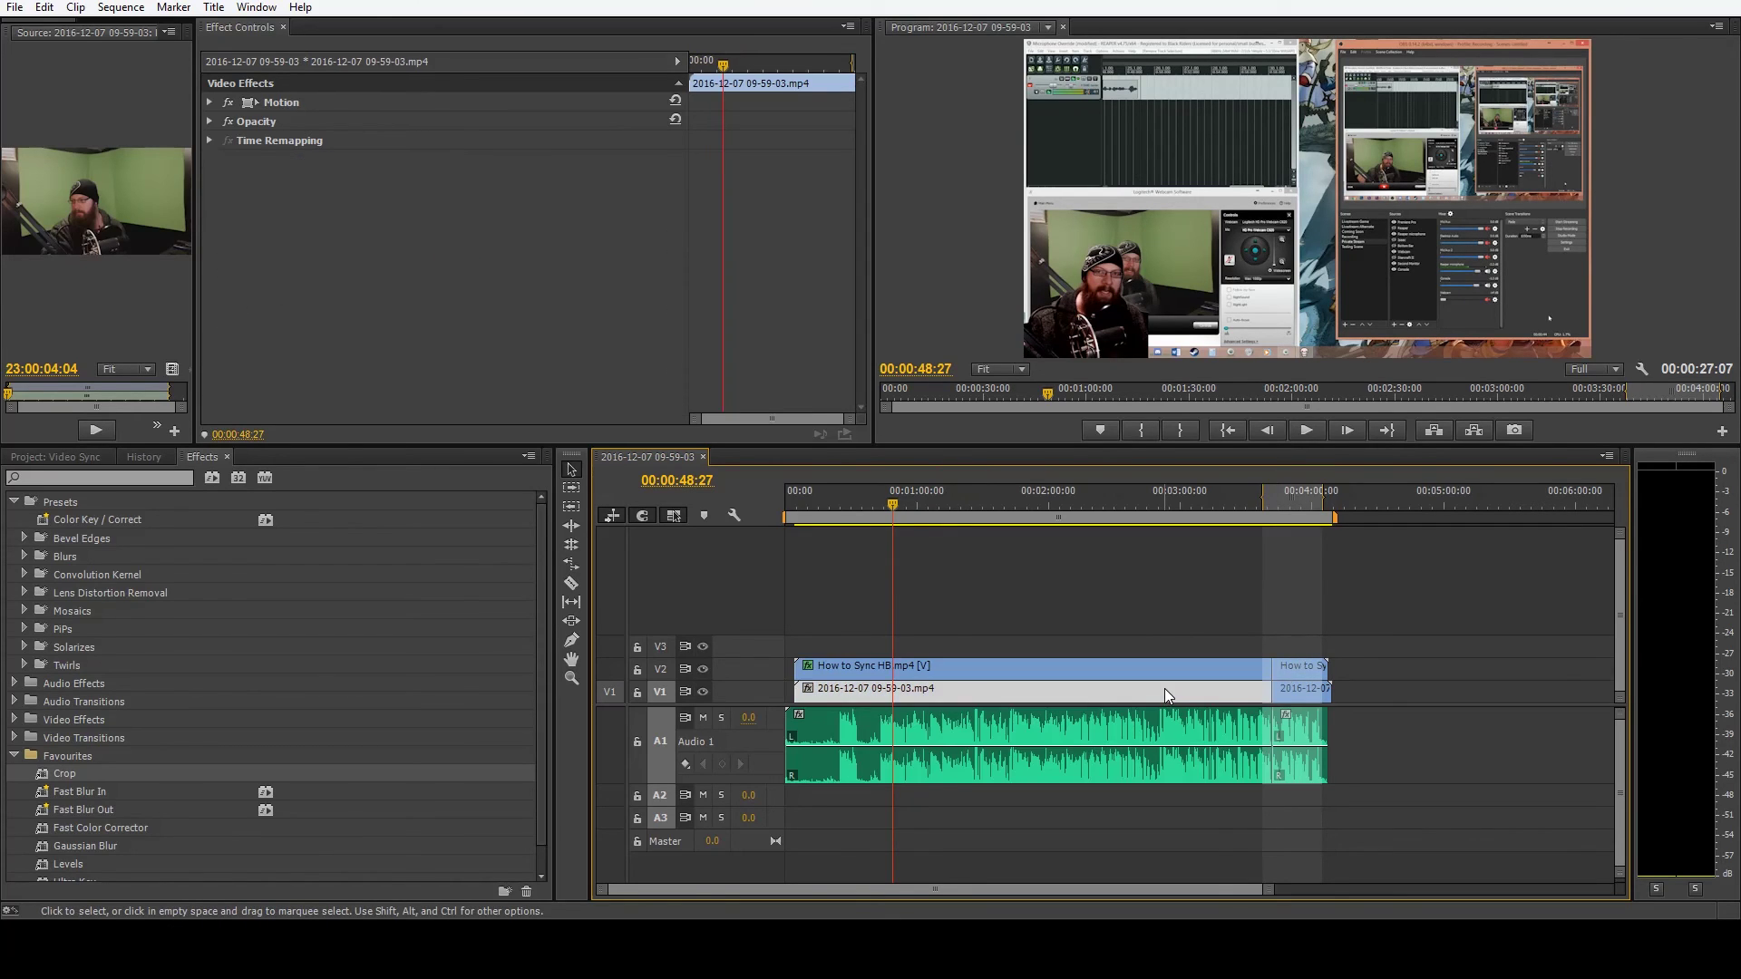